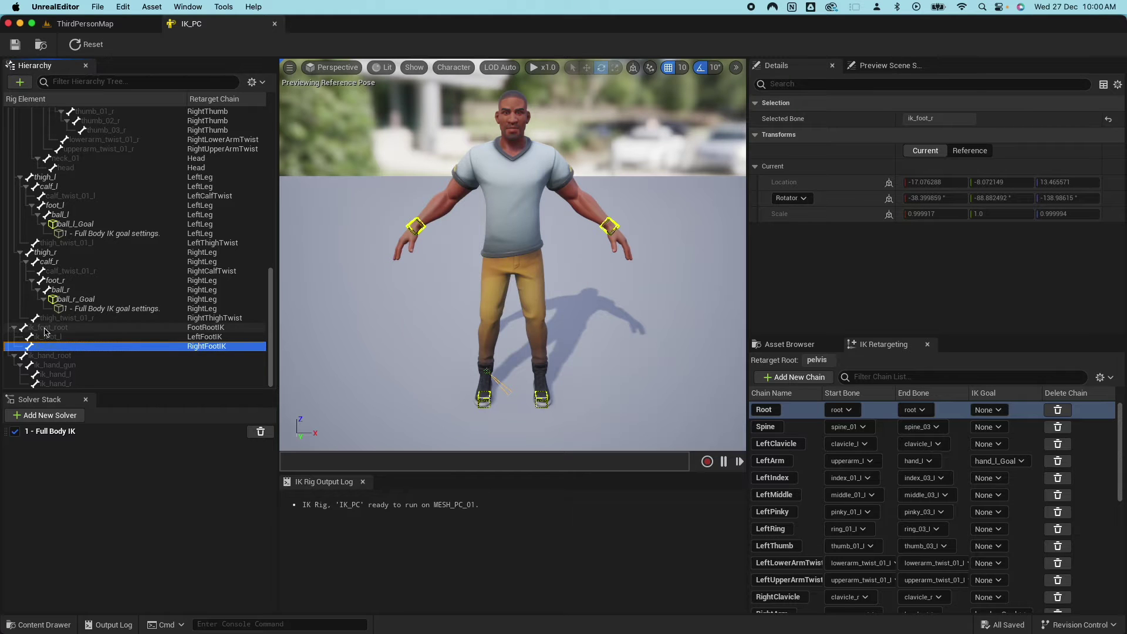
Inspect ik_foot_root in the IK_PC rig and ik_foot_l on the source skeleton of the RTG_UE5_to_PC retargeter.
{"action": "left_click", "coordinate": [45, 328]}
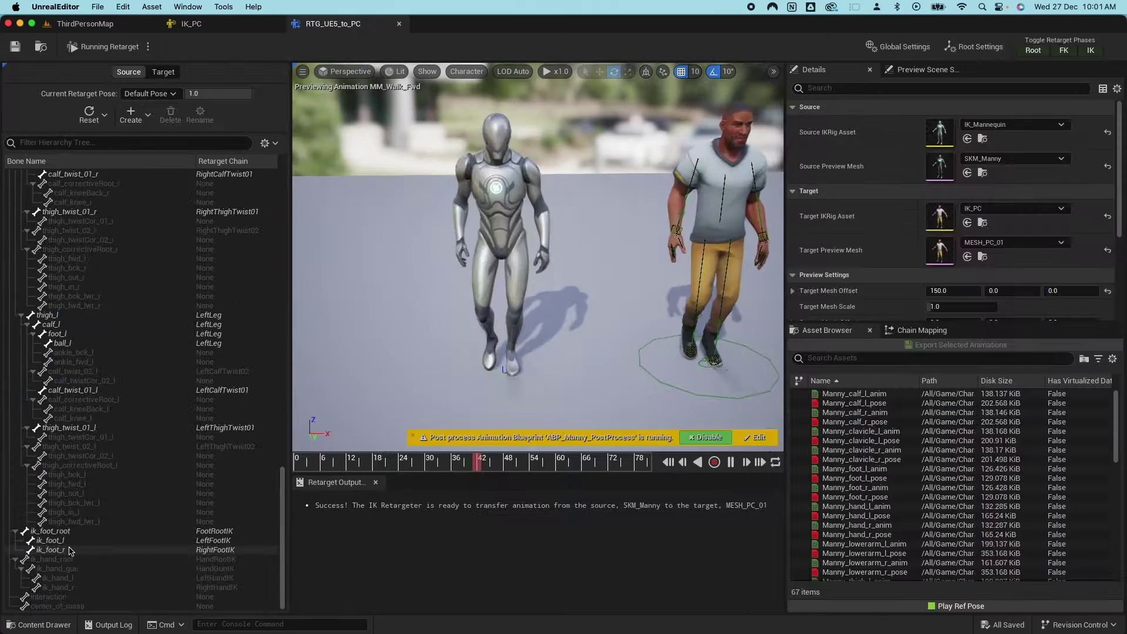
{"action": "left_click", "coordinate": [52, 540]}
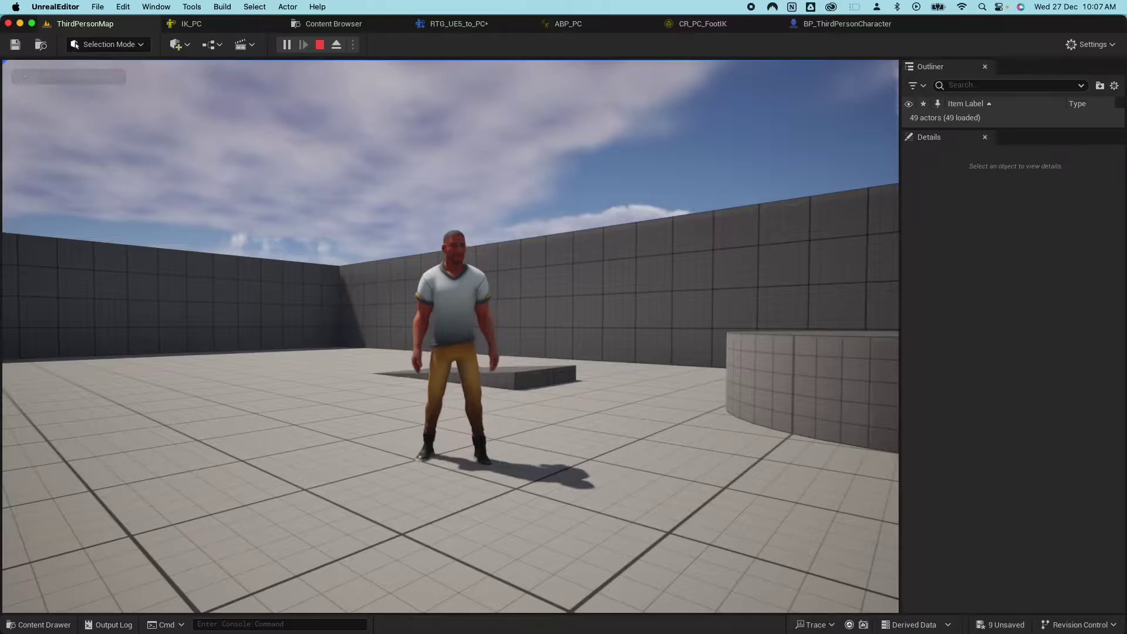
Play-test the retargeted character in ThirdPersonMap by running forward and jumping.
{"action": "key", "text": "w"}
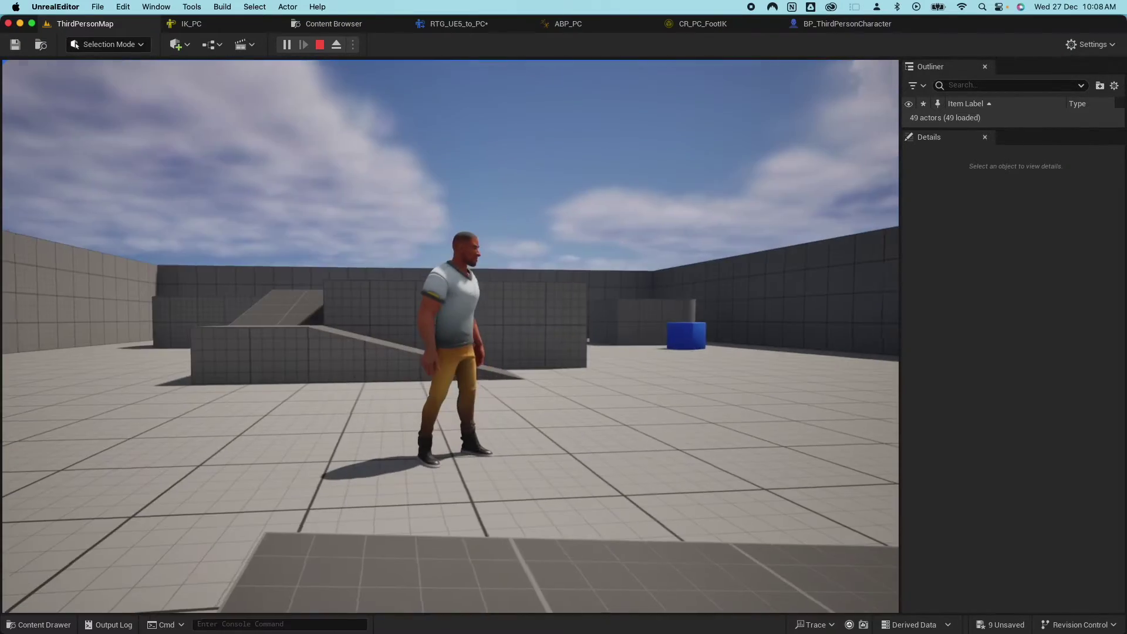
{"action": "key", "text": "space"}
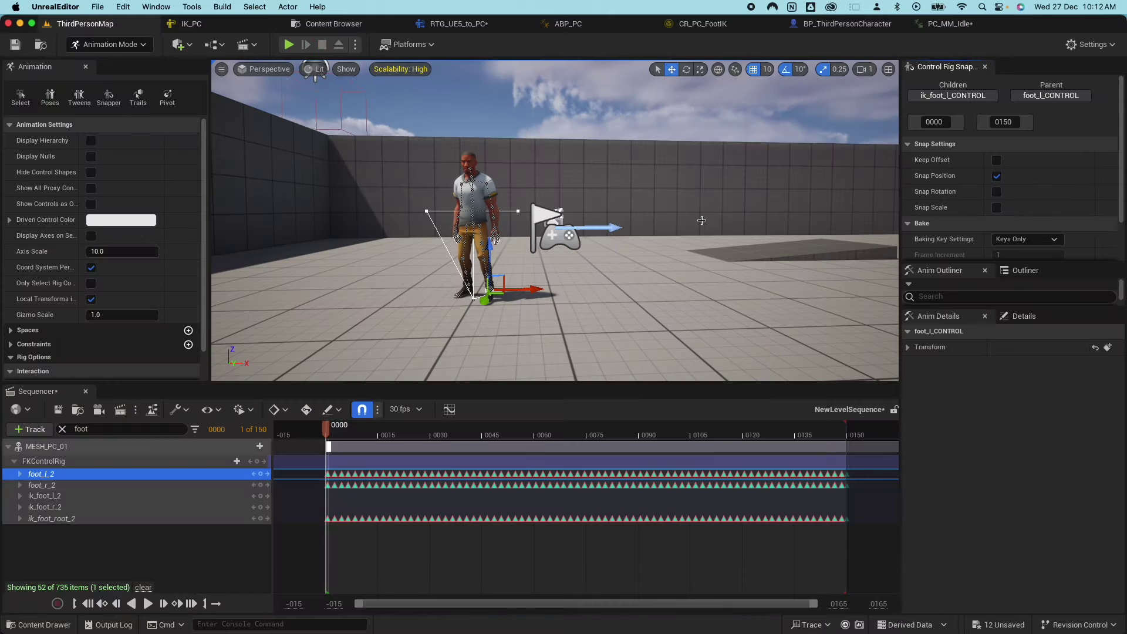
Snap ik_foot_l_CONTROL to foot_l_CONTROL over frames 0 to 150, position only with Keys Only baking, and scrub the timeline.
{"action": "scroll", "coordinate": [1003, 187], "scroll_direction": "down", "scroll_amount": 3}
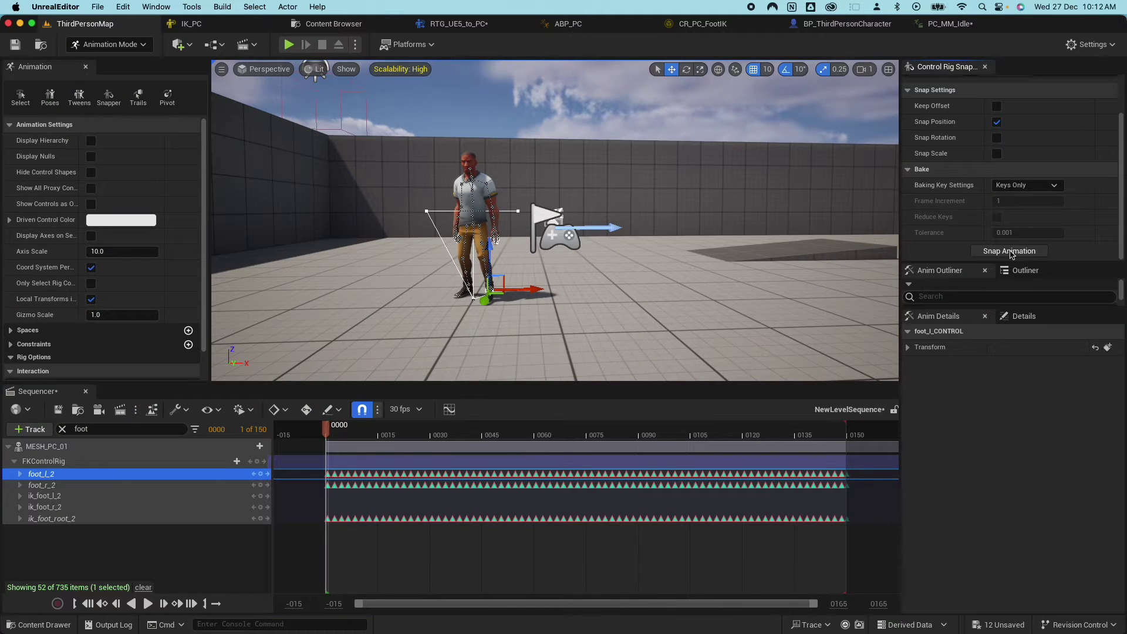
{"action": "mouse_move", "coordinate": [327, 429]}
{"action": "left_mouse_down"}
{"action": "mouse_move", "coordinate": [686, 435]}
{"action": "mouse_move", "coordinate": [338, 436]}
{"action": "left_mouse_up"}
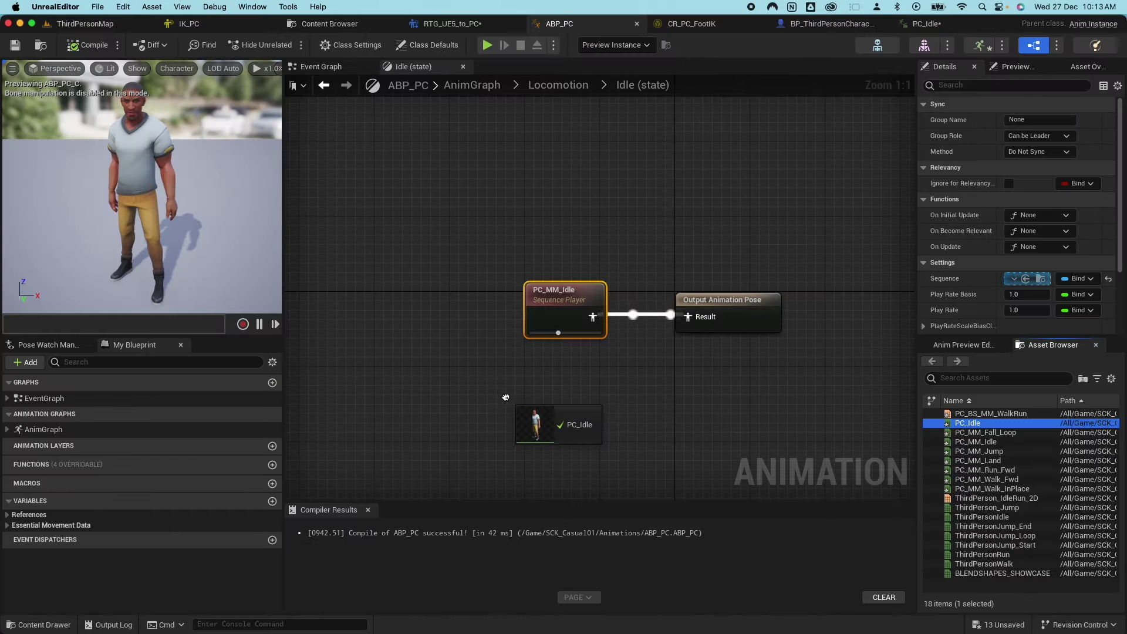
Add the PC_Idle sequence to the Idle state of ABP_PC and connect it to the Output Animation Pose result.
{"action": "left_click_drag", "start_coordinate": [506, 397], "coordinate": [536, 369]}
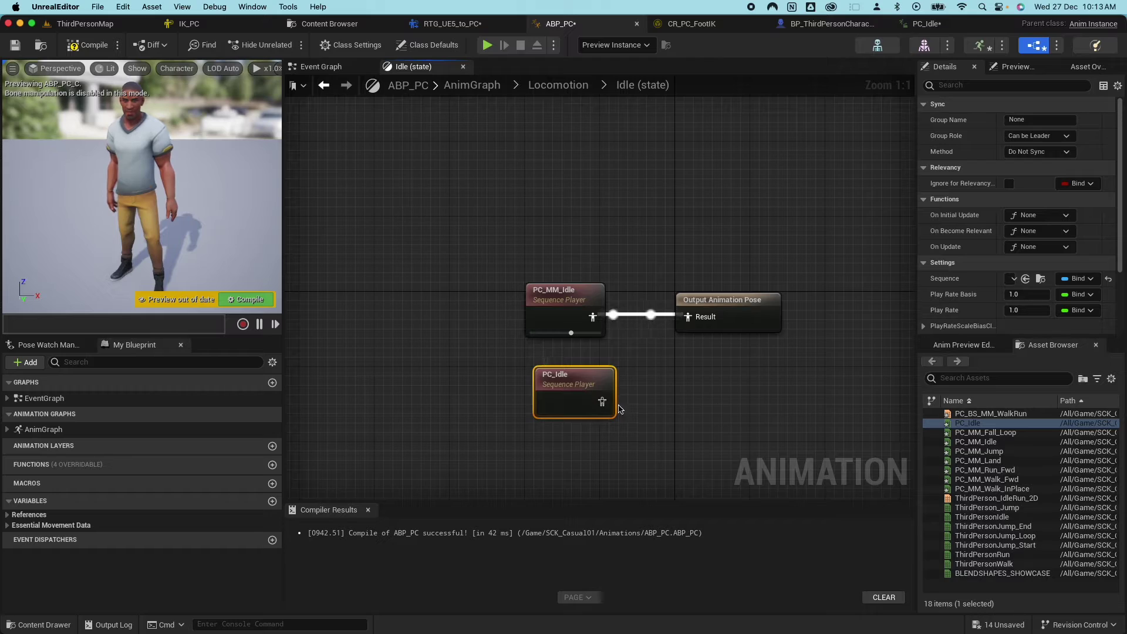
{"action": "left_click_drag", "start_coordinate": [601, 402], "coordinate": [680, 328]}
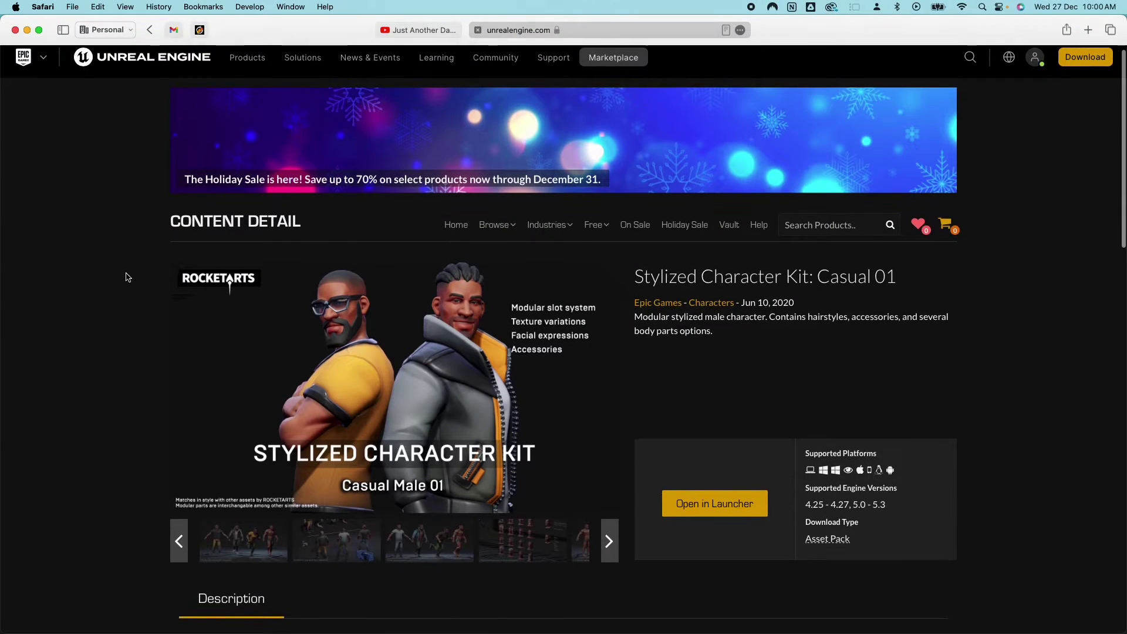
Look through the Marketplace page of Stylized Character Kit: Casual 01 in Safari.
{"action": "scroll", "coordinate": [128, 277], "scroll_direction": "down", "scroll_amount": 1}
{"action": "scroll", "coordinate": [128, 277], "scroll_direction": "down", "scroll_amount": 1}
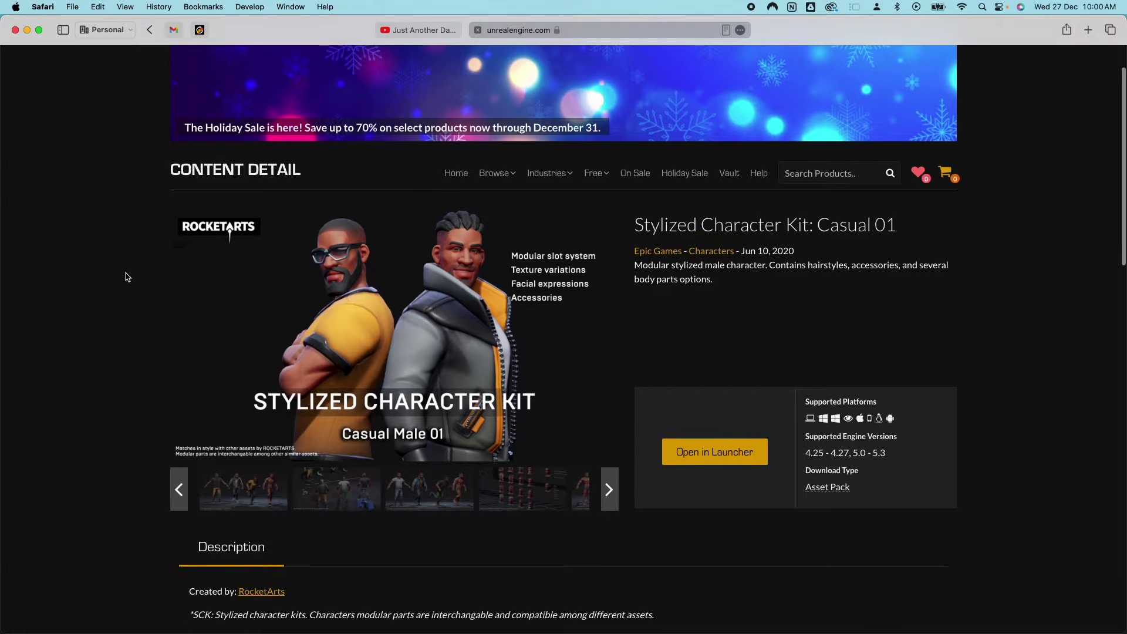
{"action": "scroll", "coordinate": [126, 275], "scroll_direction": "down", "scroll_amount": 10}
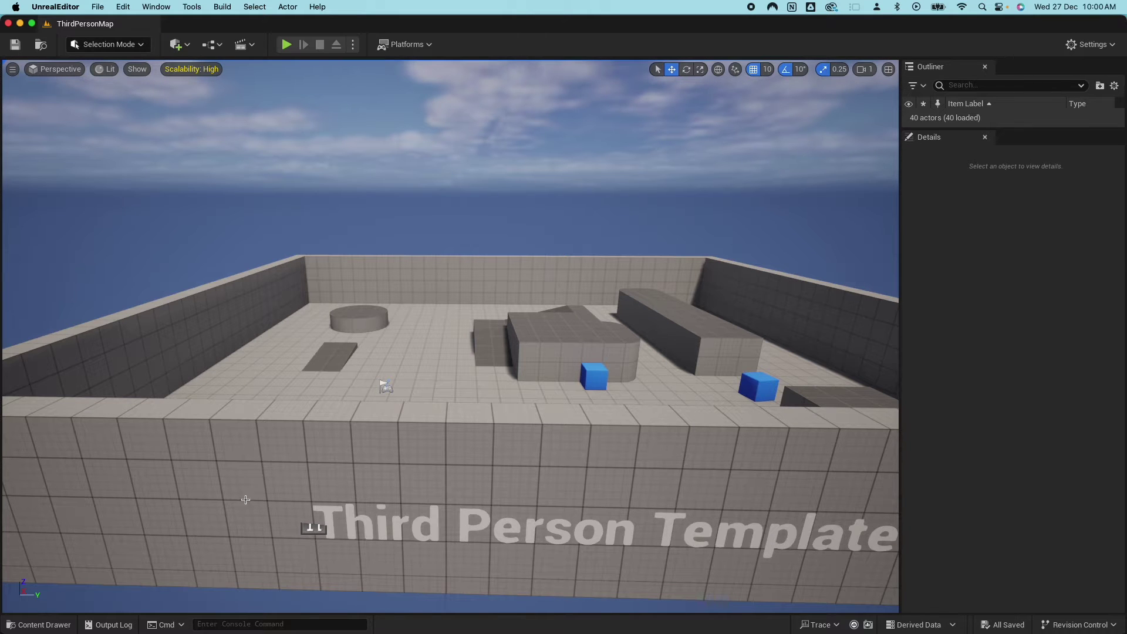
Switch to Unreal Editor and open the IK_PC rig from the Rigs folder of SCK_Casual01.
{"action": "left_click", "coordinate": [39, 624]}
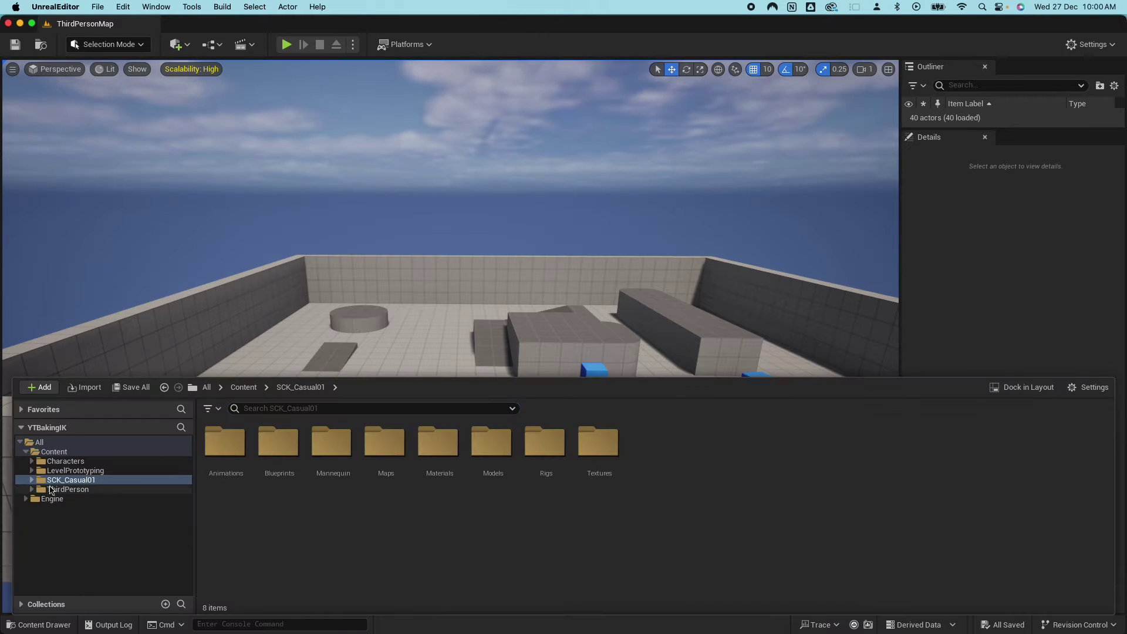
{"action": "left_click", "coordinate": [32, 480]}
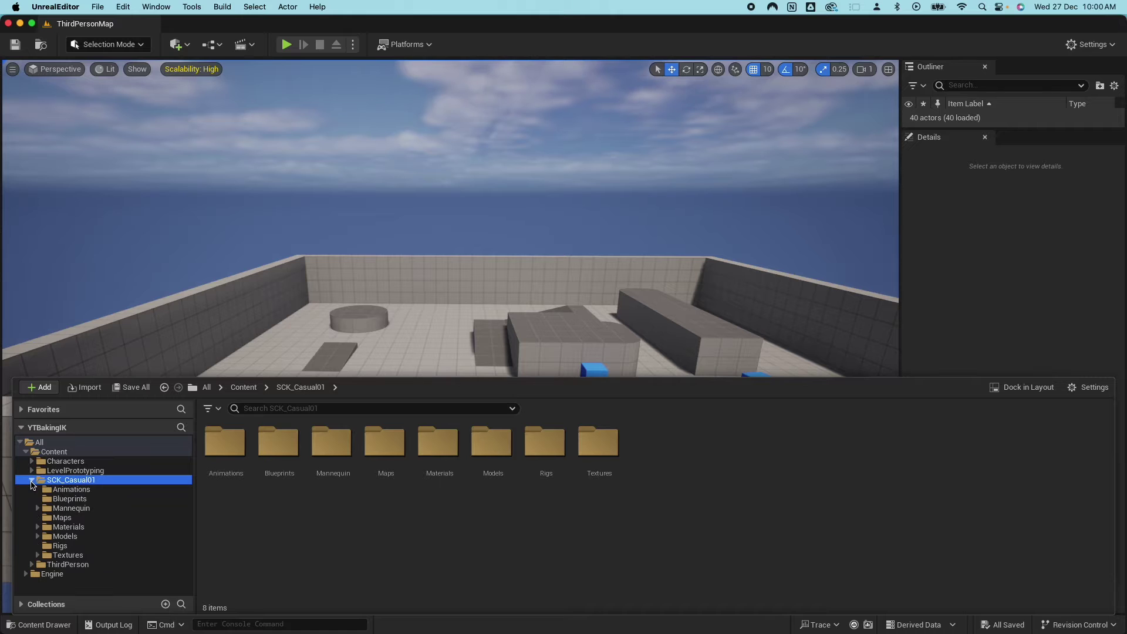
{"action": "left_click", "coordinate": [74, 490]}
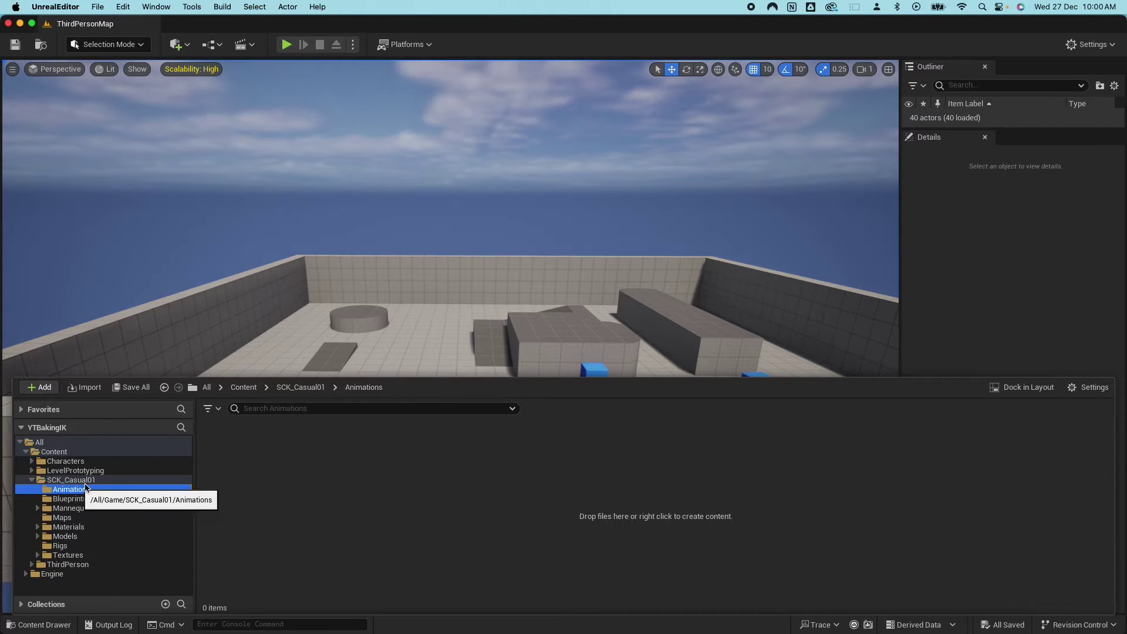
{"action": "left_click", "coordinate": [64, 545]}
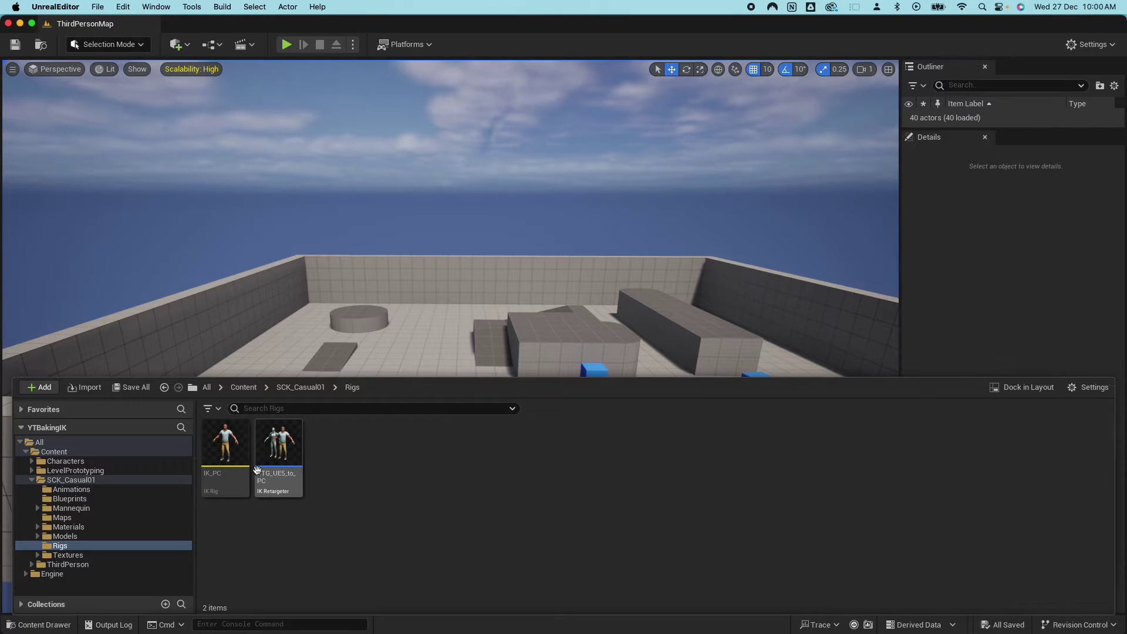
{"action": "double_click", "coordinate": [222, 443]}
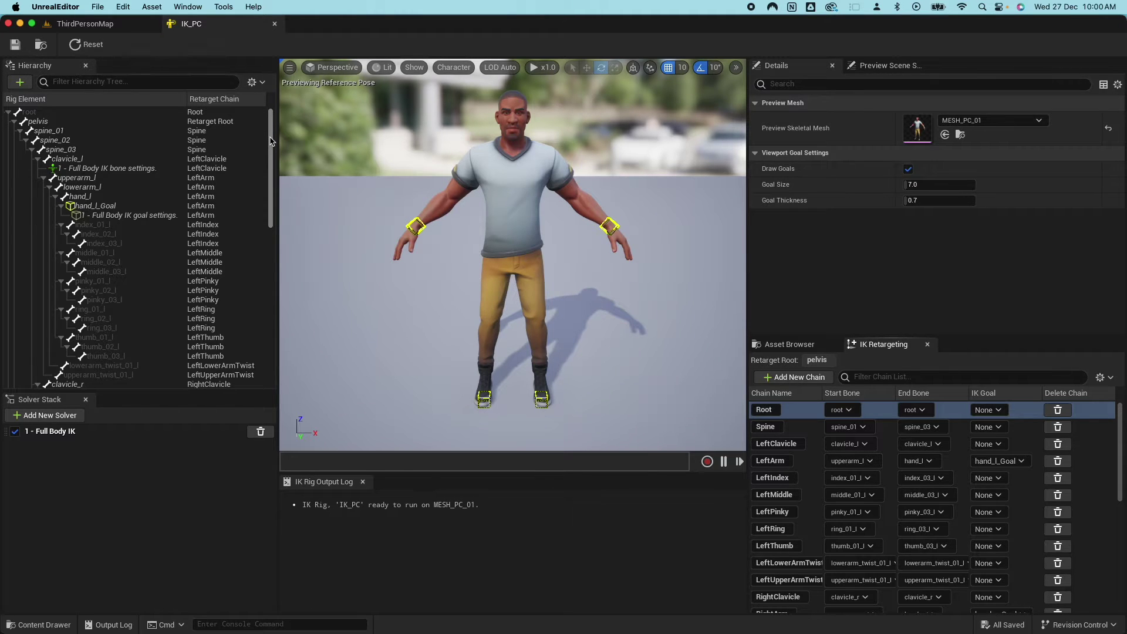
Examine the ik_foot_root, ik_foot_l and ik_foot_r bones in the rig hierarchy and their entries in the retarget chain list.
{"action": "left_click_drag", "start_coordinate": [270, 151], "coordinate": [254, 324]}
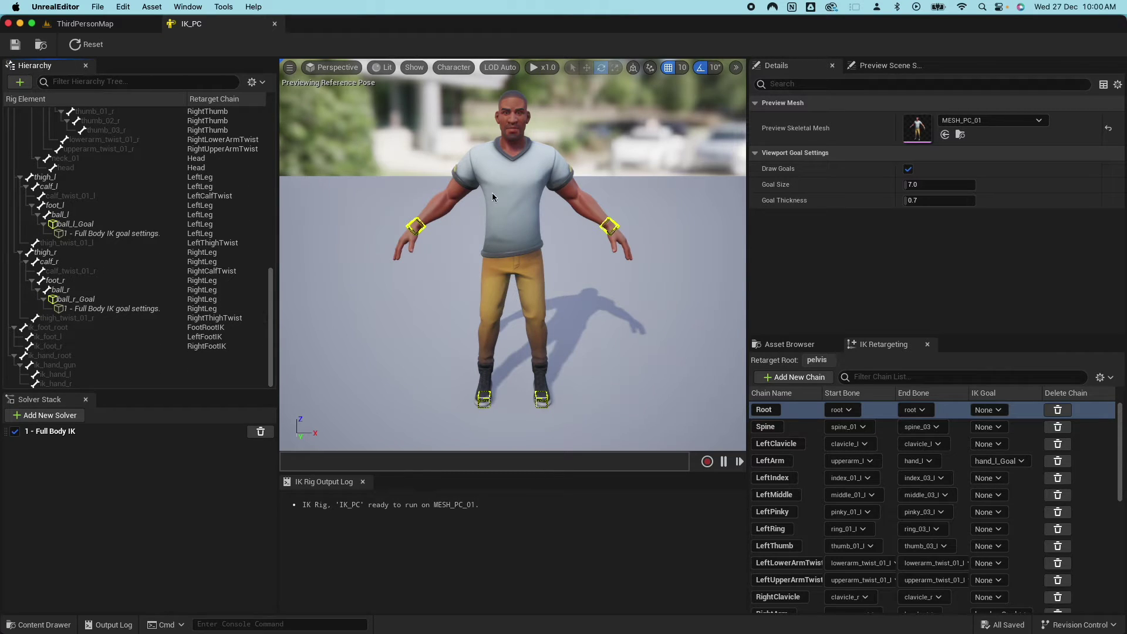
{"action": "left_click", "coordinate": [40, 330]}
{"action": "left_click", "coordinate": [50, 336]}
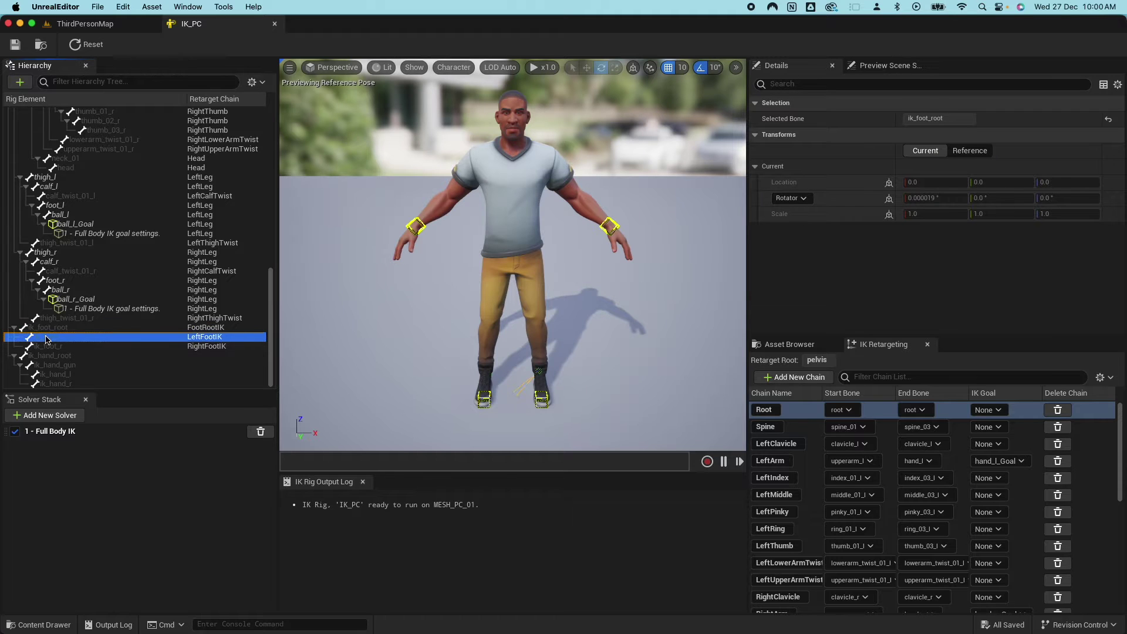
{"action": "left_click", "coordinate": [42, 346]}
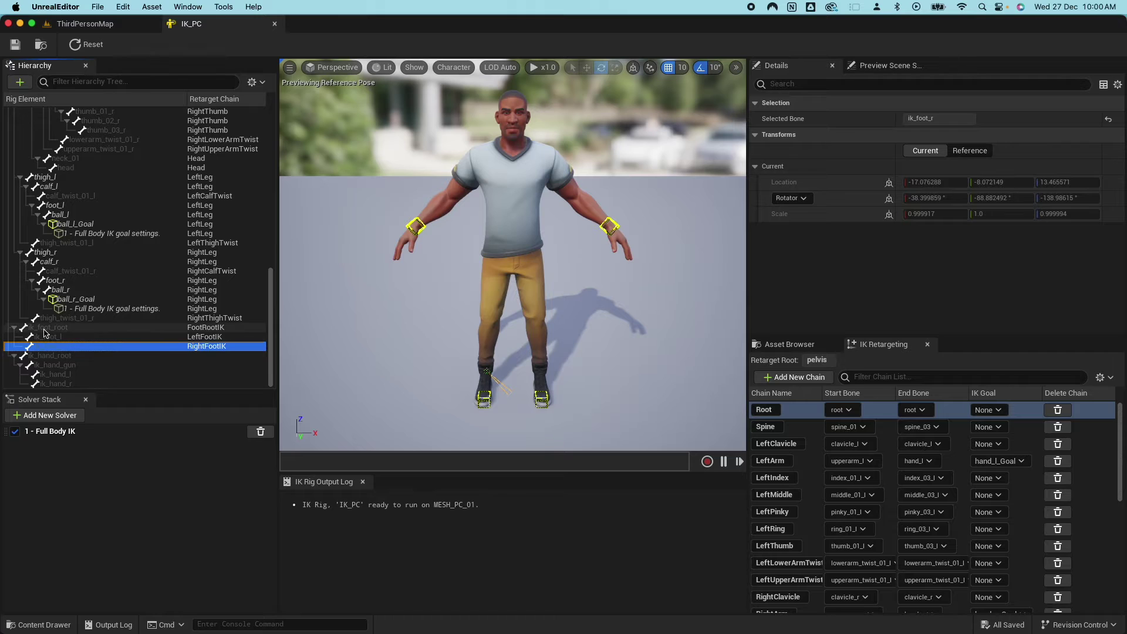
{"action": "left_click", "coordinate": [45, 328]}
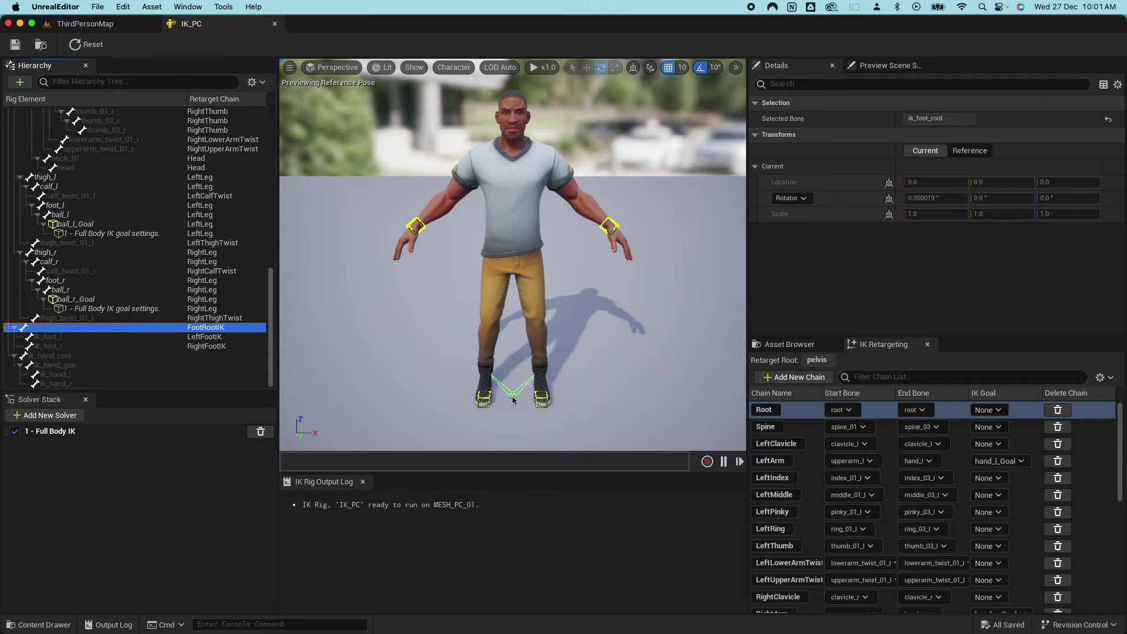
{"action": "left_click", "coordinate": [103, 337]}
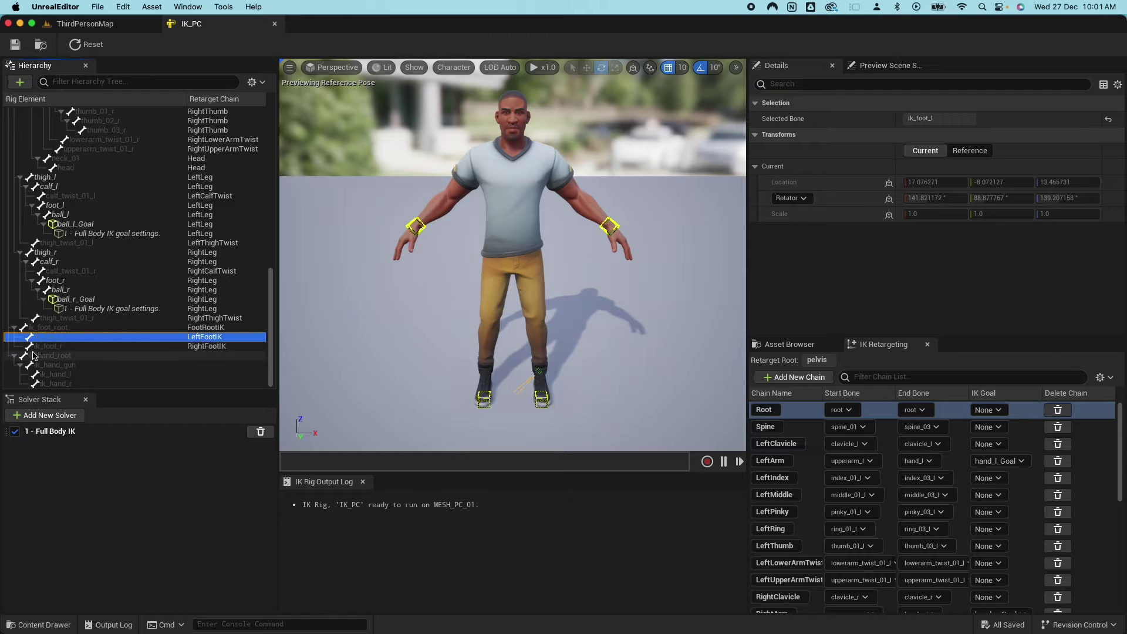
{"action": "left_click", "coordinate": [50, 347]}
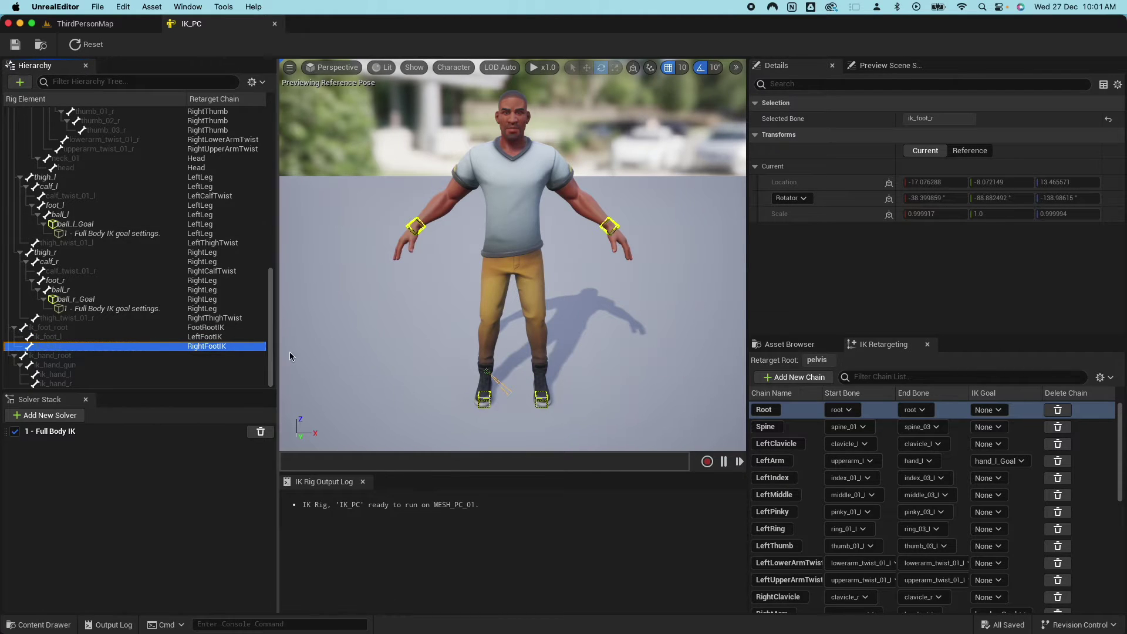
{"action": "scroll", "coordinate": [939, 463], "scroll_direction": "down", "scroll_amount": 6}
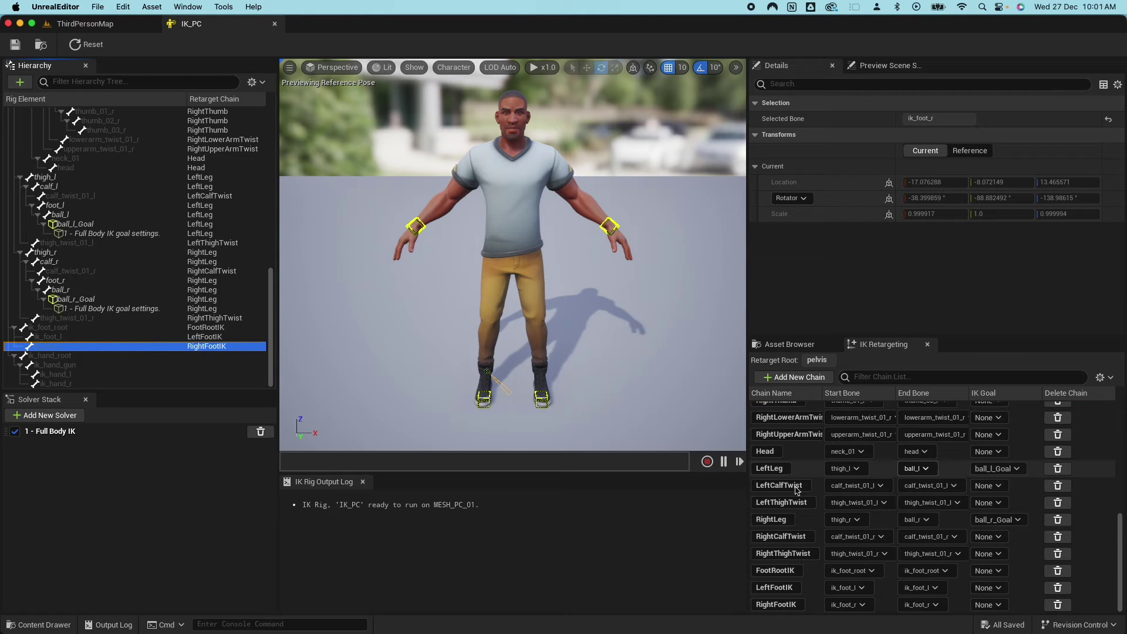
Open the RTG_UE5_to_PC retargeter and bring both the source and target characters into view.
{"action": "left_click", "coordinate": [64, 623]}
{"action": "double_click", "coordinate": [276, 405]}
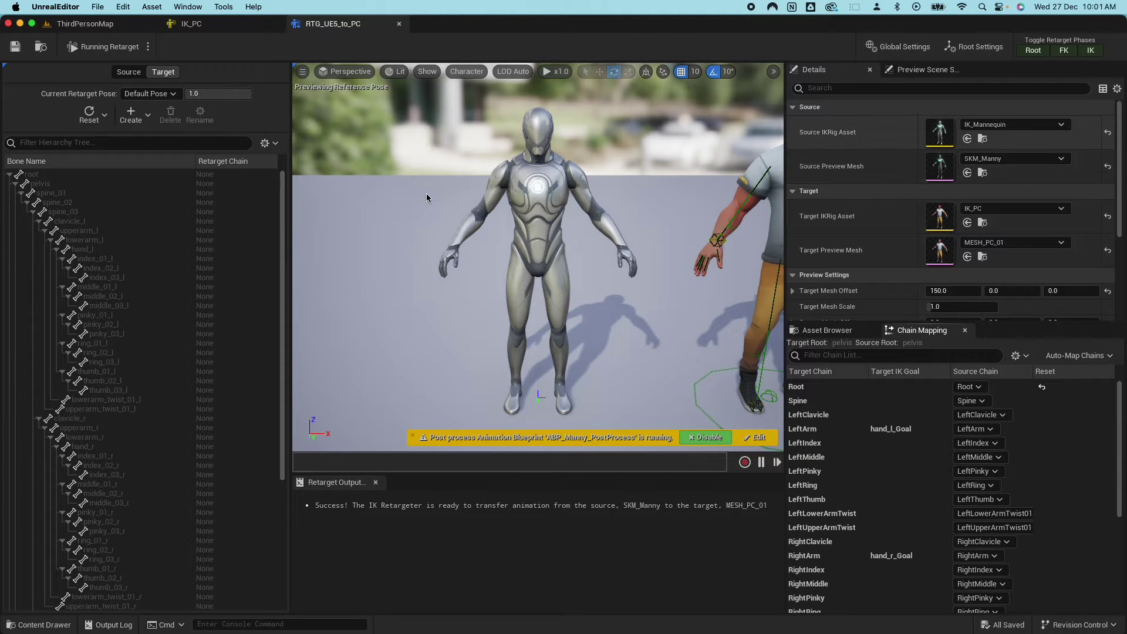
{"action": "mouse_move", "coordinate": [763, 191]}
{"action": "left_mouse_down"}
{"action": "mouse_move", "coordinate": [751, 246]}
{"action": "mouse_move", "coordinate": [752, 193]}
{"action": "left_mouse_up"}
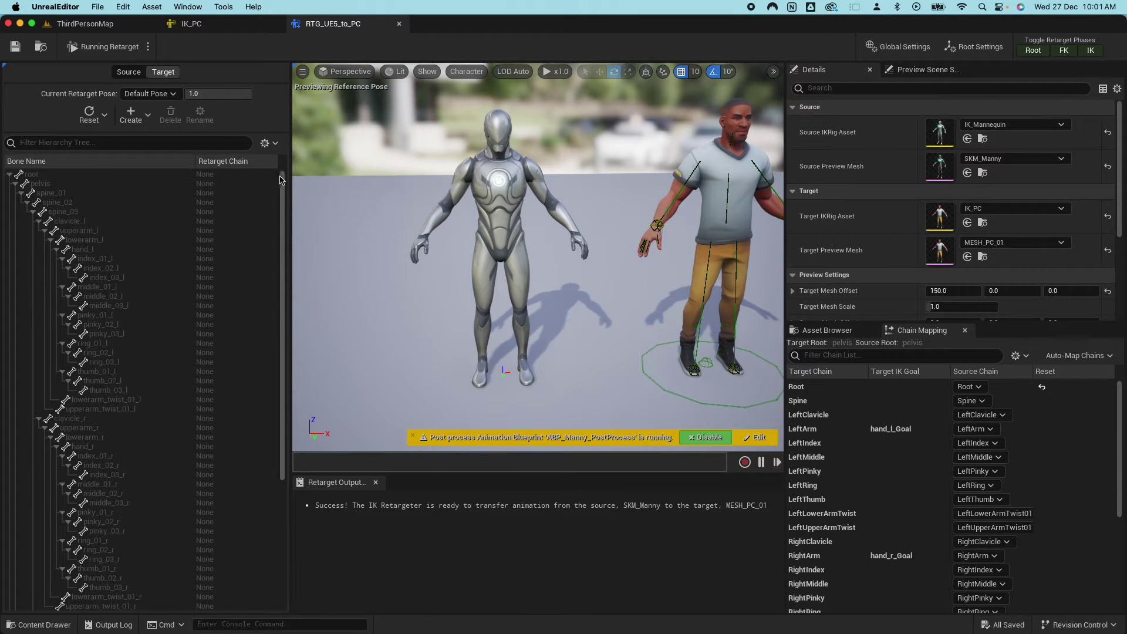
Preview the MM_Walk_Fwd animation on the source and target characters.
{"action": "left_click", "coordinate": [827, 332]}
{"action": "scroll", "coordinate": [880, 473], "scroll_direction": "down", "scroll_amount": 10}
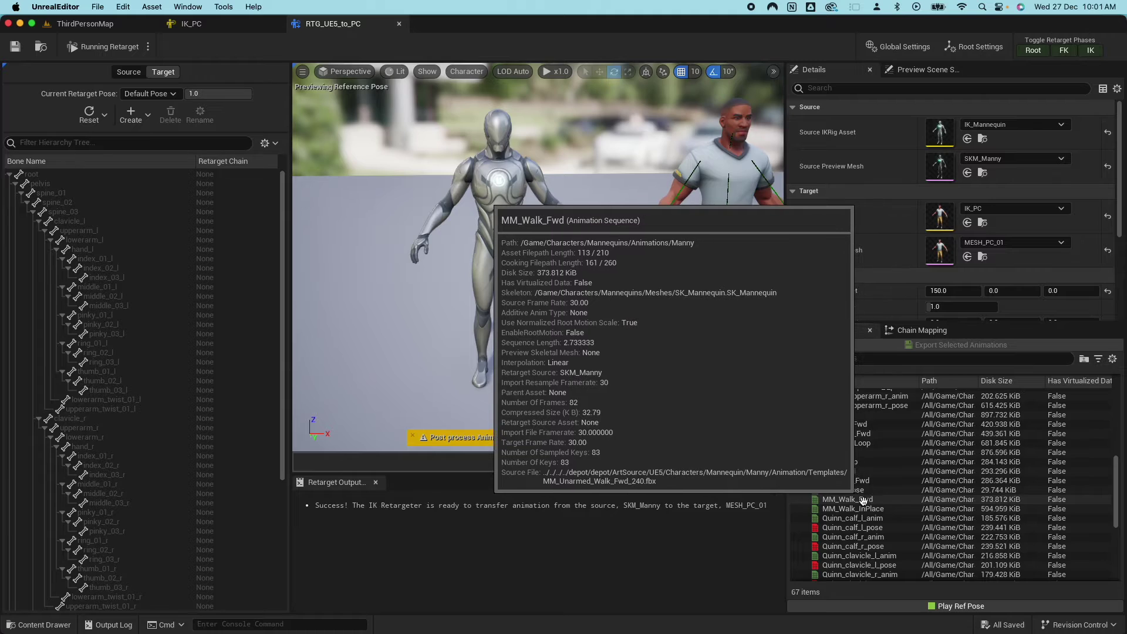
{"action": "left_click", "coordinate": [863, 499]}
Show the source skeleton and compare how its ik_foot_l and ik_foot_r bones follow the feet during the walk.
{"action": "left_click", "coordinate": [128, 72]}
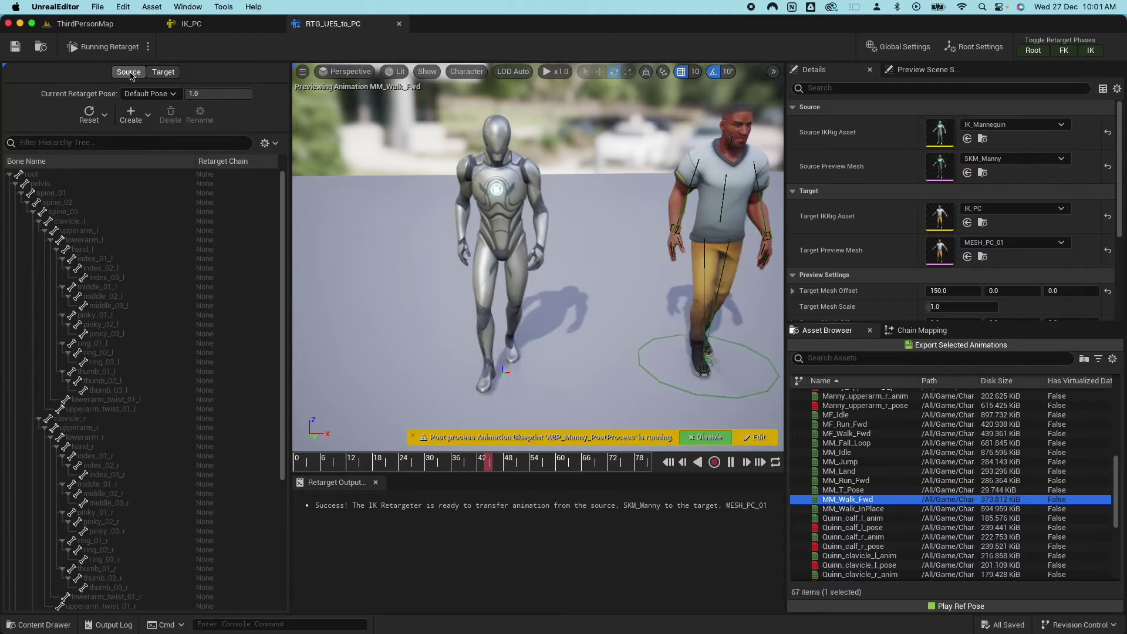
{"action": "scroll", "coordinate": [146, 409], "scroll_direction": "down", "scroll_amount": 20}
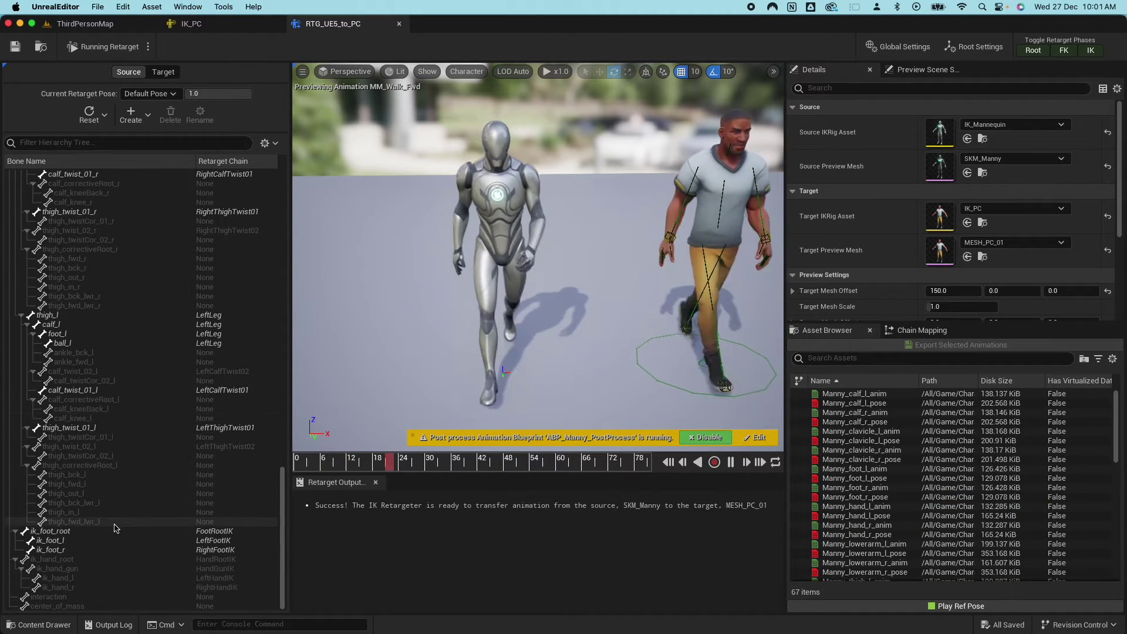
{"action": "left_click", "coordinate": [62, 548]}
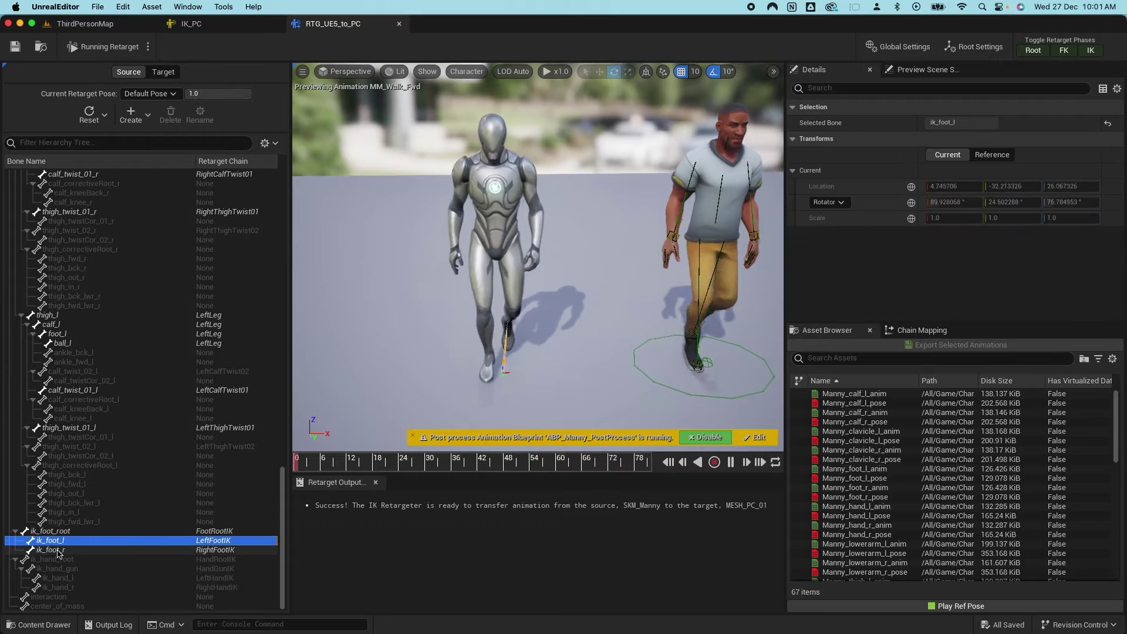
{"action": "left_click", "coordinate": [50, 540]}
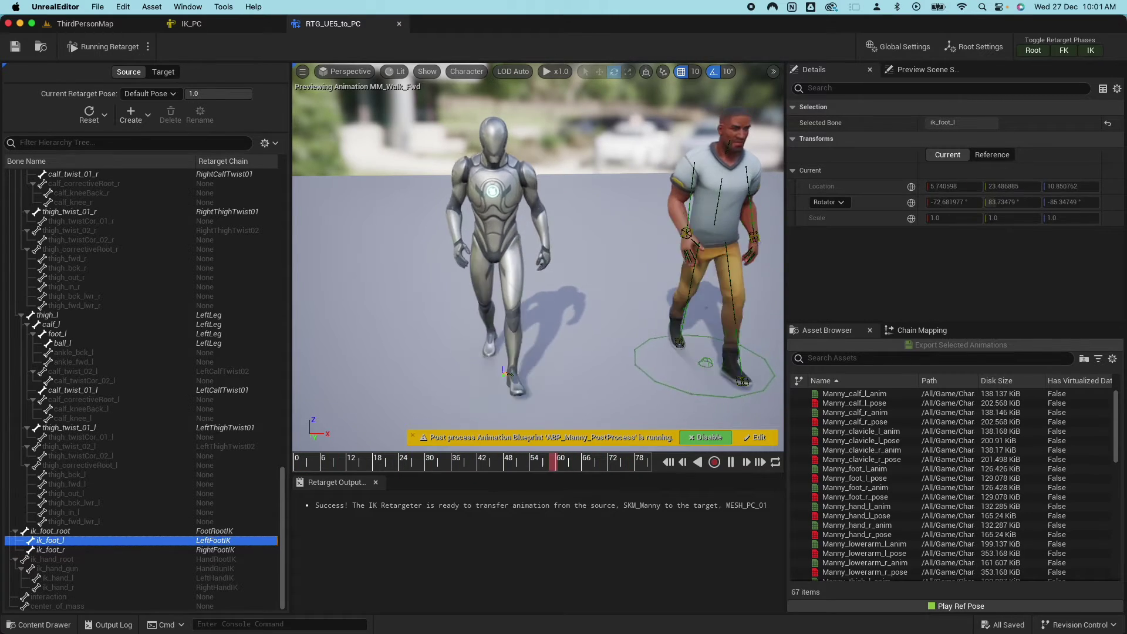
{"action": "key", "text": "f"}
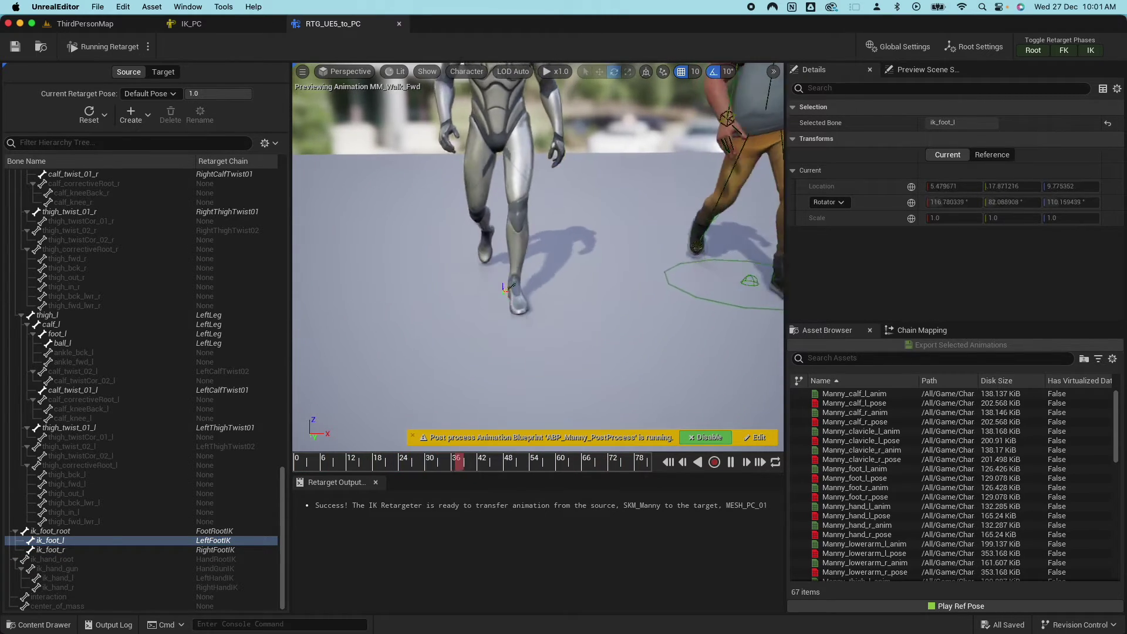
{"action": "left_click", "coordinate": [51, 550]}
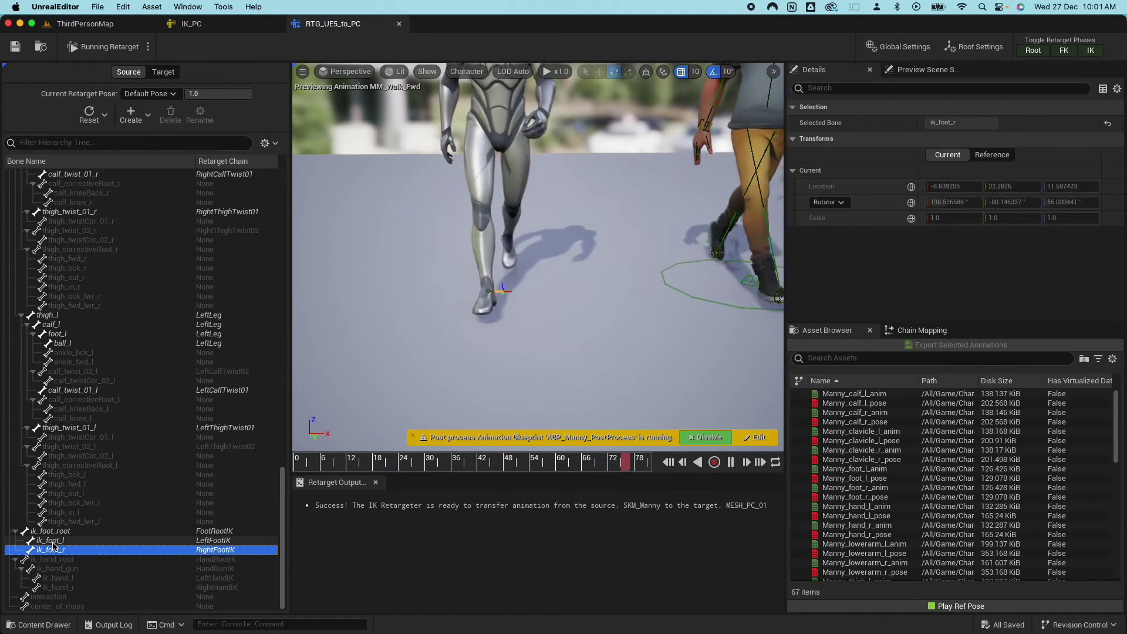
{"action": "left_click", "coordinate": [51, 541]}
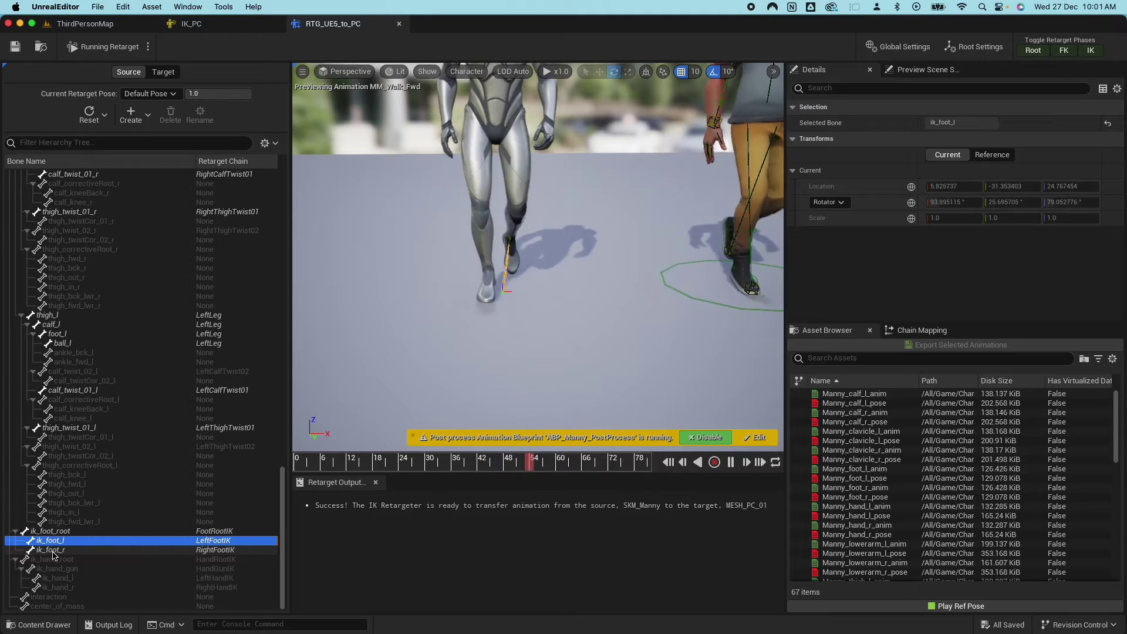
{"action": "left_click", "coordinate": [51, 550]}
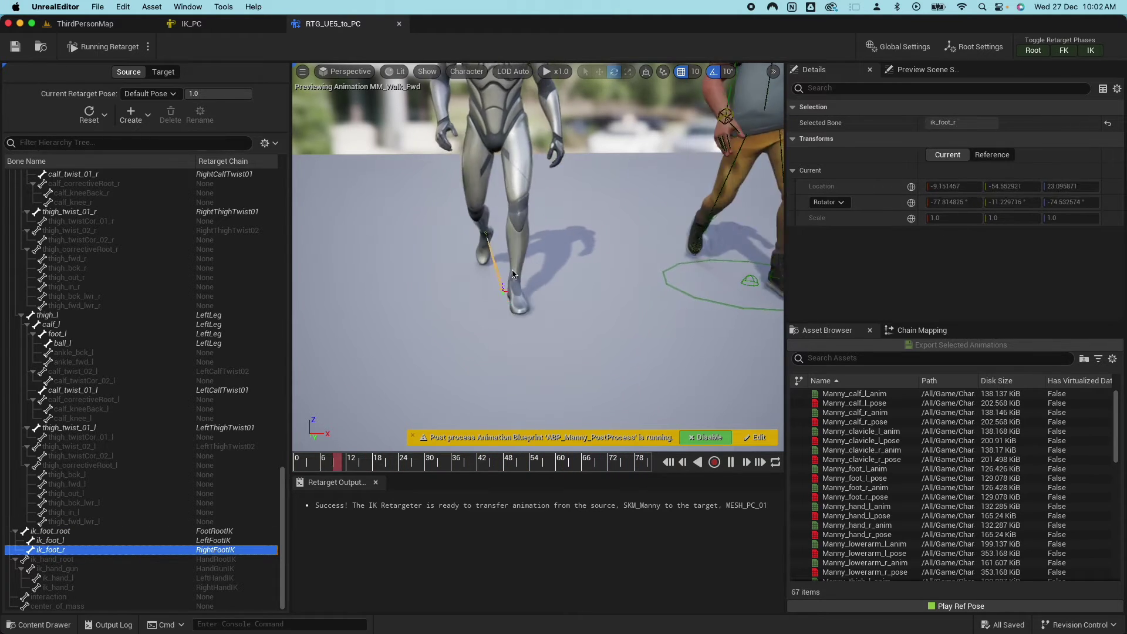
Stop the walk at about frame 40 and examine the source's ik_foot_r bone close up from the side.
{"action": "left_click", "coordinate": [473, 464]}
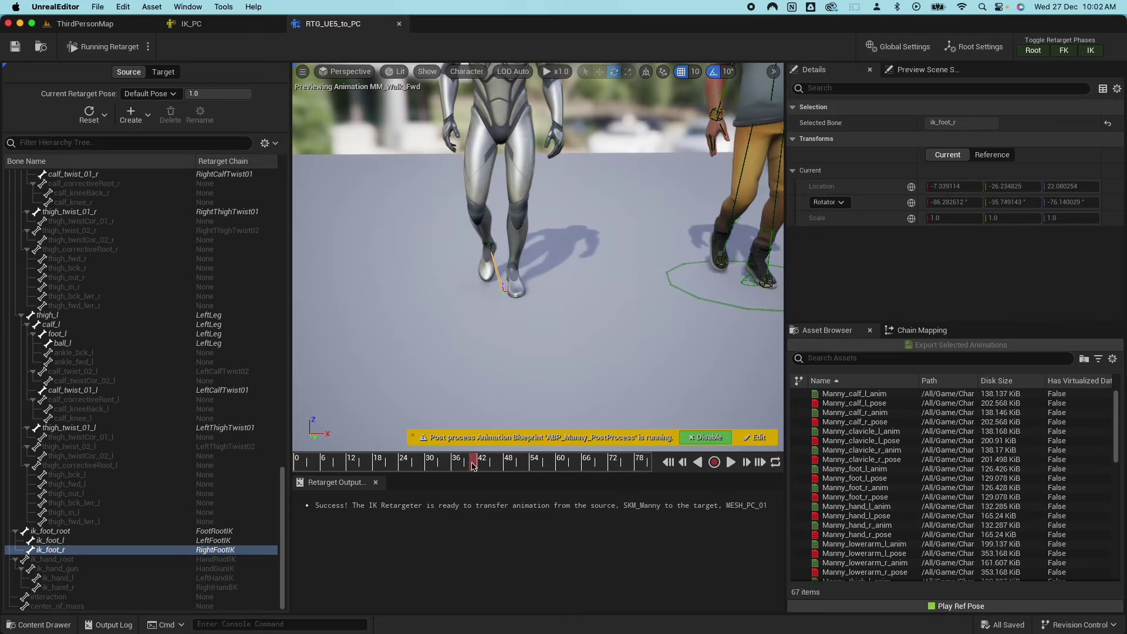
{"action": "mouse_move", "coordinate": [447, 338]}
{"action": "left_mouse_down"}
{"action": "mouse_move", "coordinate": [446, 317]}
{"action": "mouse_move", "coordinate": [411, 317]}
{"action": "mouse_move", "coordinate": [469, 311]}
{"action": "mouse_move", "coordinate": [459, 347]}
{"action": "left_mouse_up"}
{"action": "scroll", "coordinate": [459, 348], "scroll_direction": "up", "scroll_amount": 5}
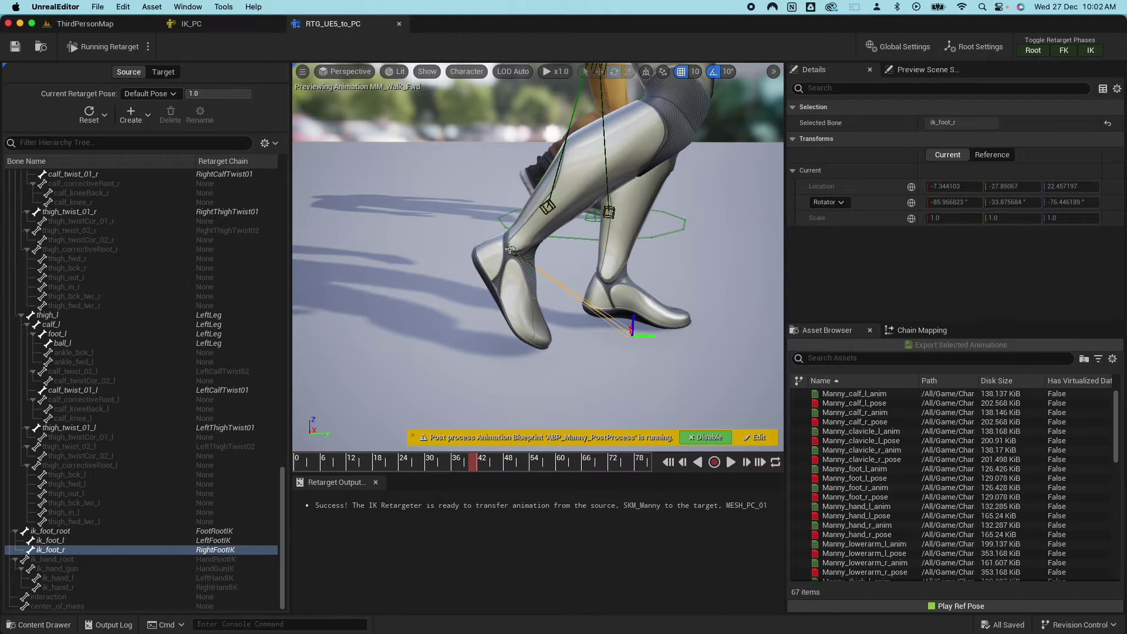
Examine the source skeleton's foot_l and foot_r bones to compare their positions with the IK foot bones.
{"action": "left_click", "coordinate": [61, 335]}
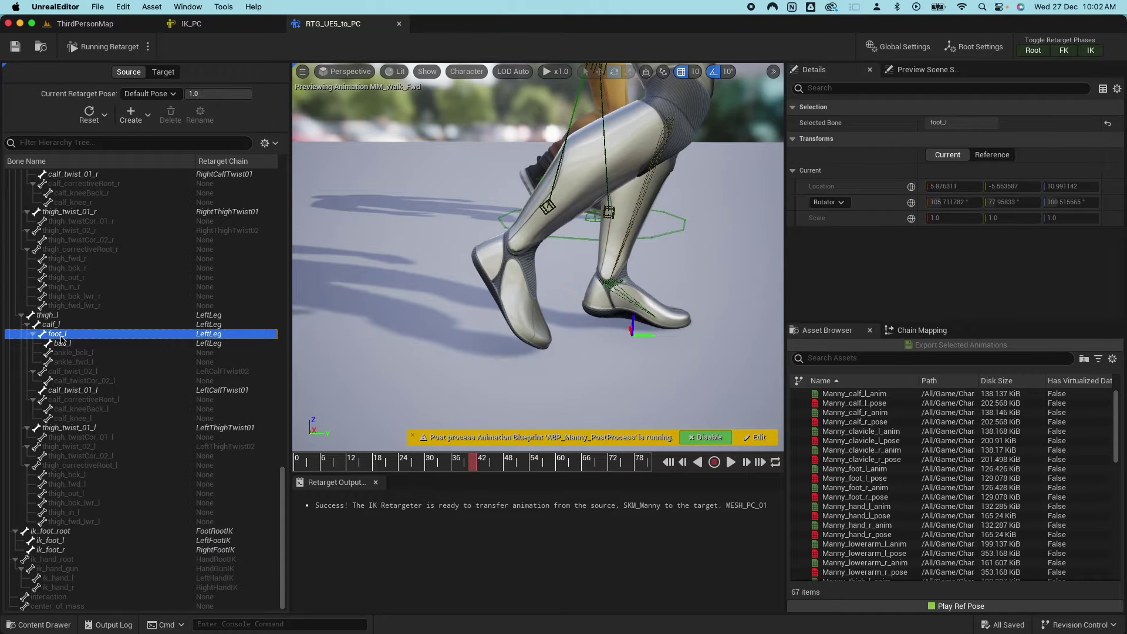
{"action": "scroll", "coordinate": [65, 307], "scroll_direction": "up", "scroll_amount": 3}
{"action": "scroll", "coordinate": [63, 307], "scroll_direction": "up", "scroll_amount": 3}
{"action": "left_click", "coordinate": [66, 290]}
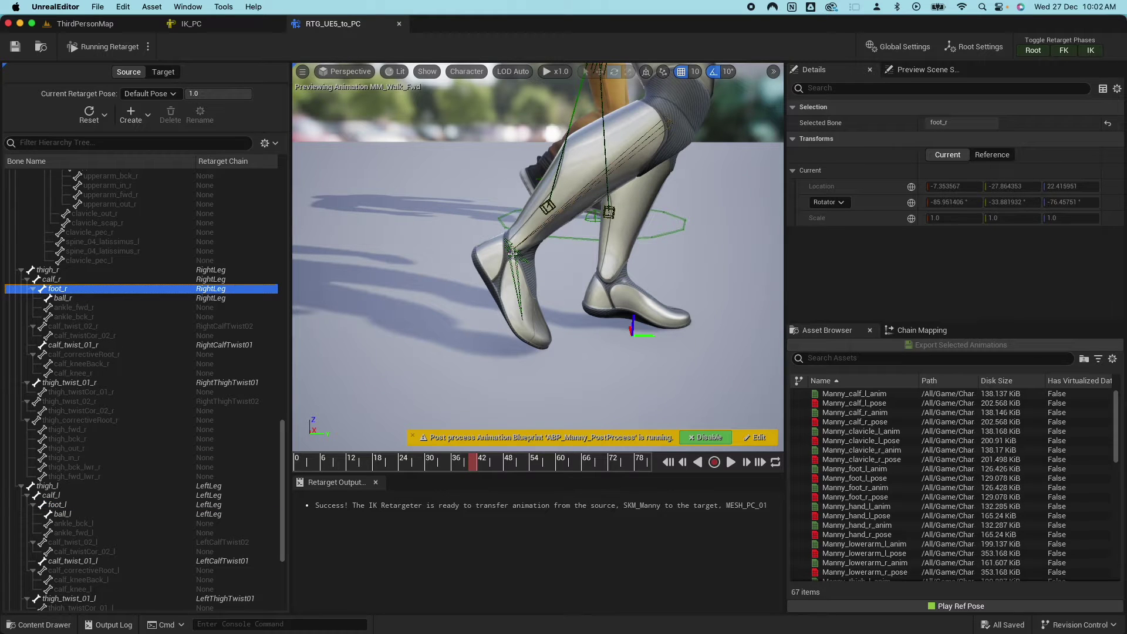
Show the target skeleton and examine its ik_foot_l and ik_foot_r bones close up at the feet.
{"action": "left_click", "coordinate": [163, 72]}
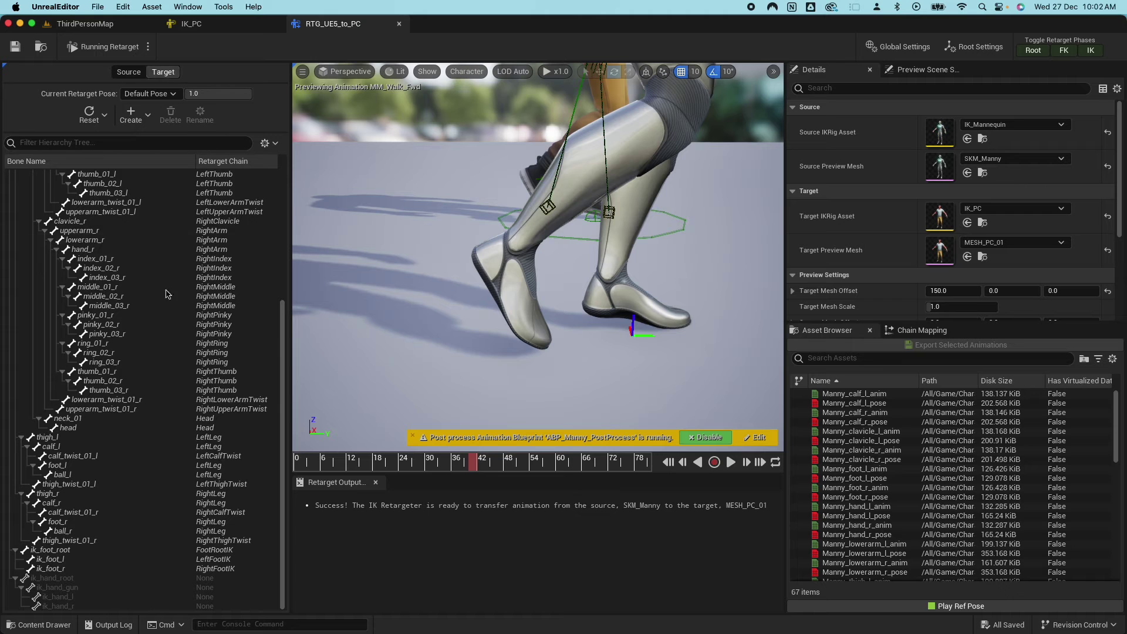
{"action": "left_click", "coordinate": [57, 560]}
{"action": "right_click_drag", "start_coordinate": [615, 361], "coordinate": [570, 358]}
{"action": "key", "text": "f"}
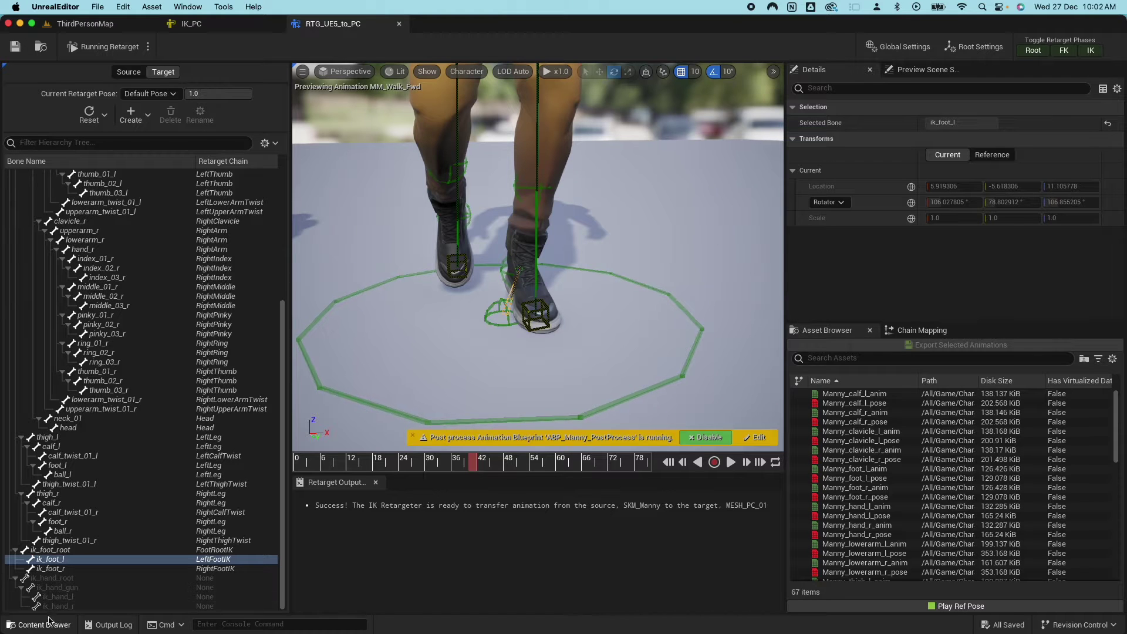
{"action": "left_click", "coordinate": [49, 568]}
{"action": "left_click", "coordinate": [51, 559]}
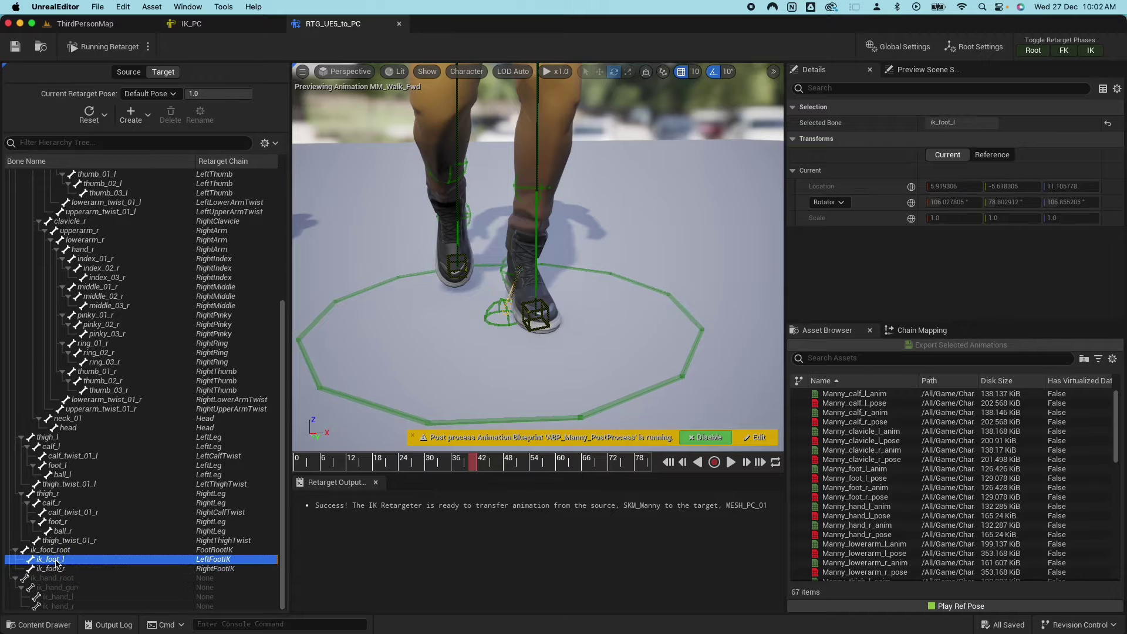
Try the FK translation mode None on the LeftFootIK chain and restore Globally Scaled.
{"action": "left_click", "coordinate": [924, 331]}
{"action": "scroll", "coordinate": [851, 499], "scroll_direction": "down", "scroll_amount": 5}
{"action": "left_click", "coordinate": [817, 593]}
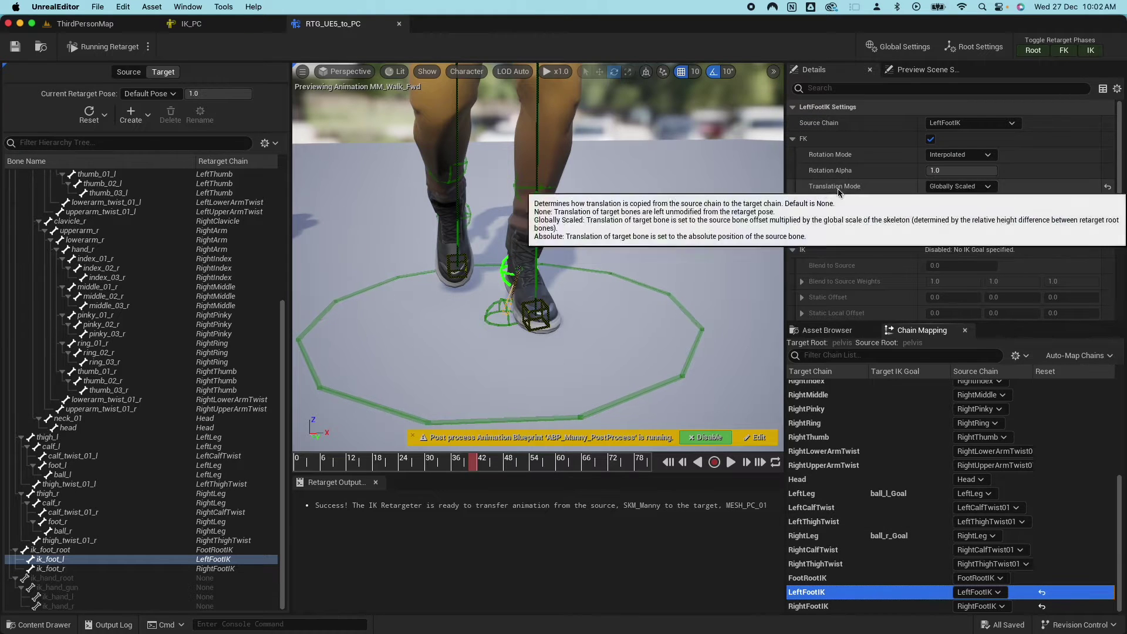
{"action": "left_click", "coordinate": [970, 187]}
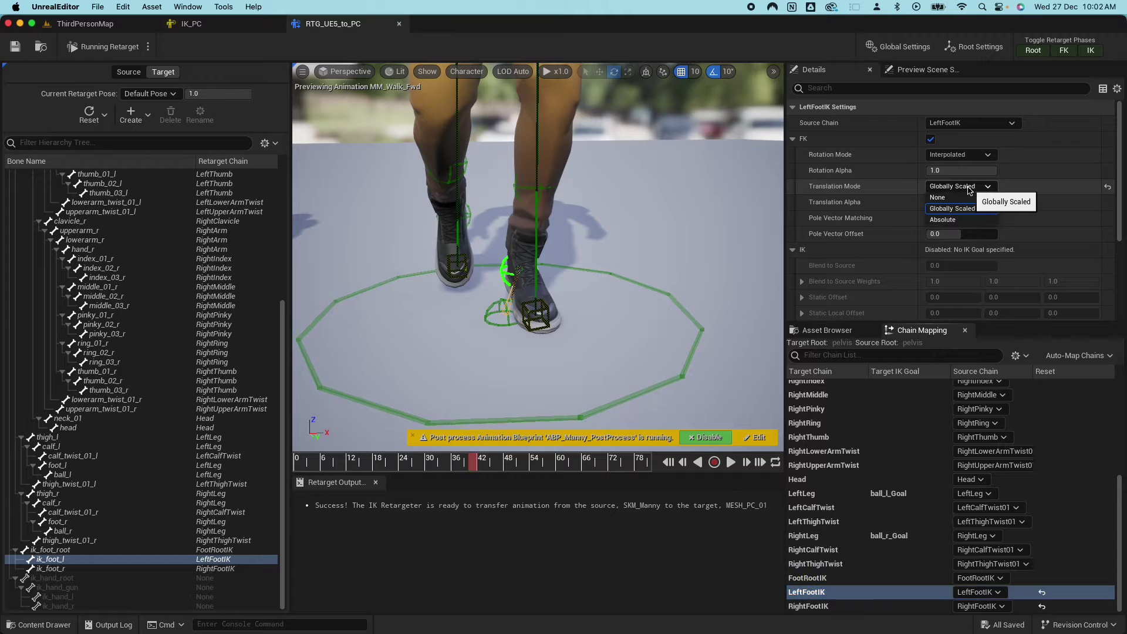
{"action": "left_click", "coordinate": [951, 197]}
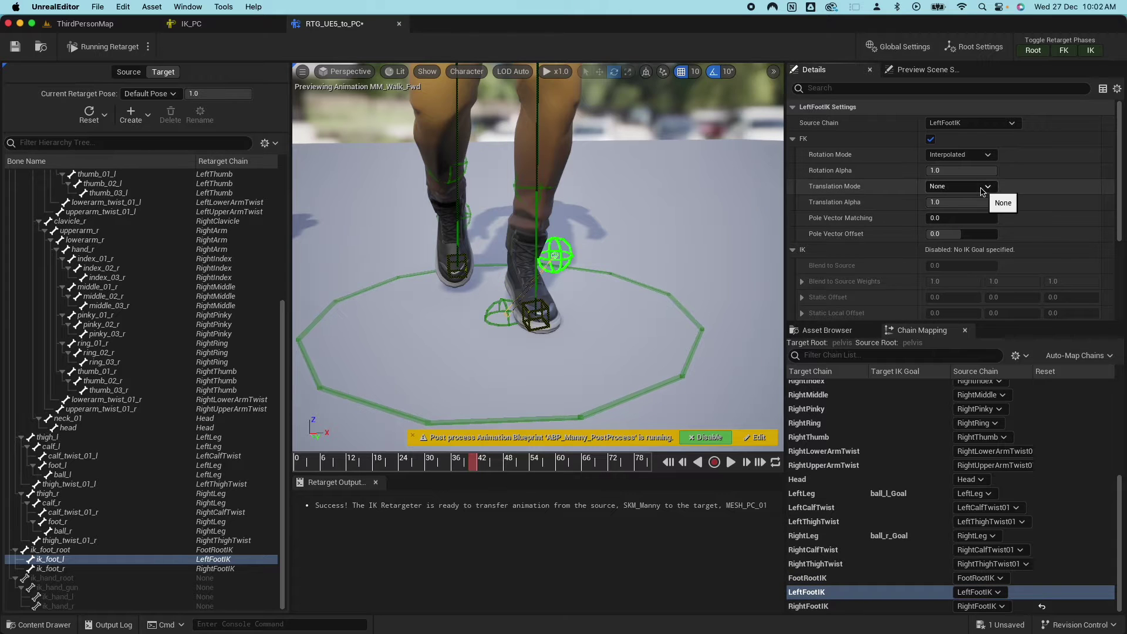
{"action": "left_click", "coordinate": [960, 187]}
{"action": "left_click", "coordinate": [951, 197]}
{"action": "key", "text": "super+z"}
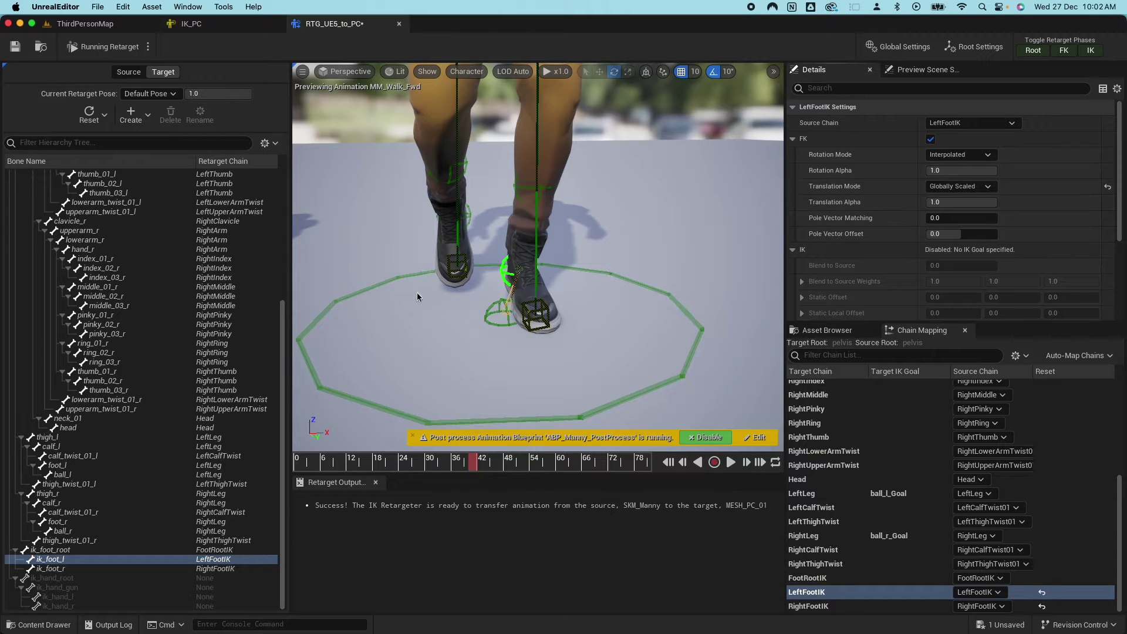
Try the FK translation mode None on the RightFootIK chain and set it back to Globally Scaled.
{"action": "left_click", "coordinate": [821, 606]}
{"action": "left_click", "coordinate": [960, 186]}
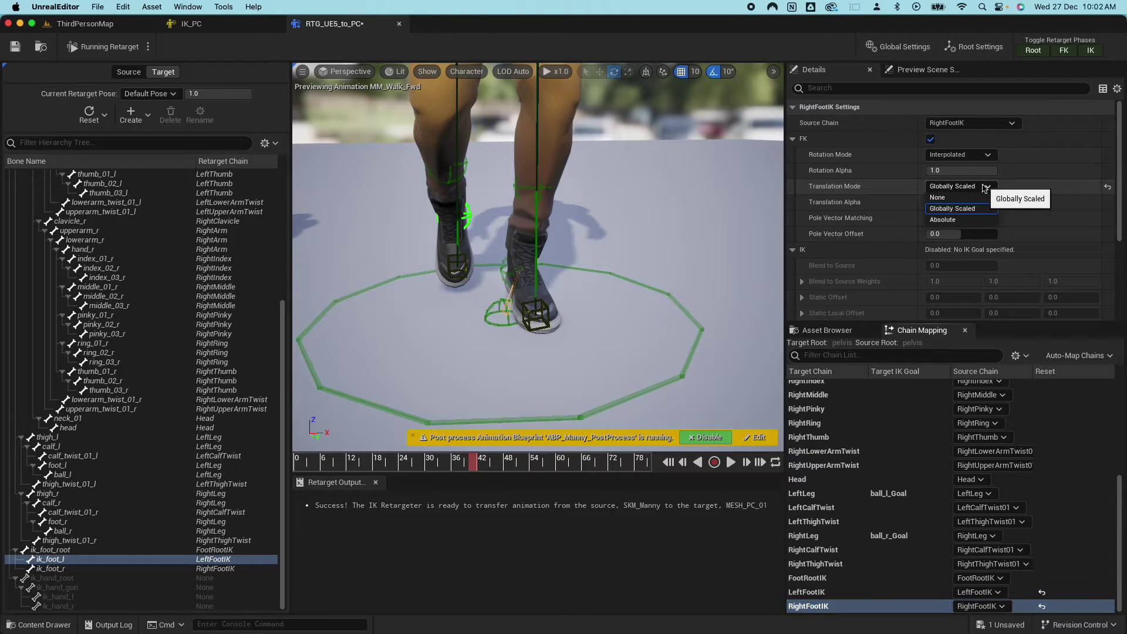
{"action": "left_click", "coordinate": [974, 197]}
{"action": "left_click", "coordinate": [981, 188]}
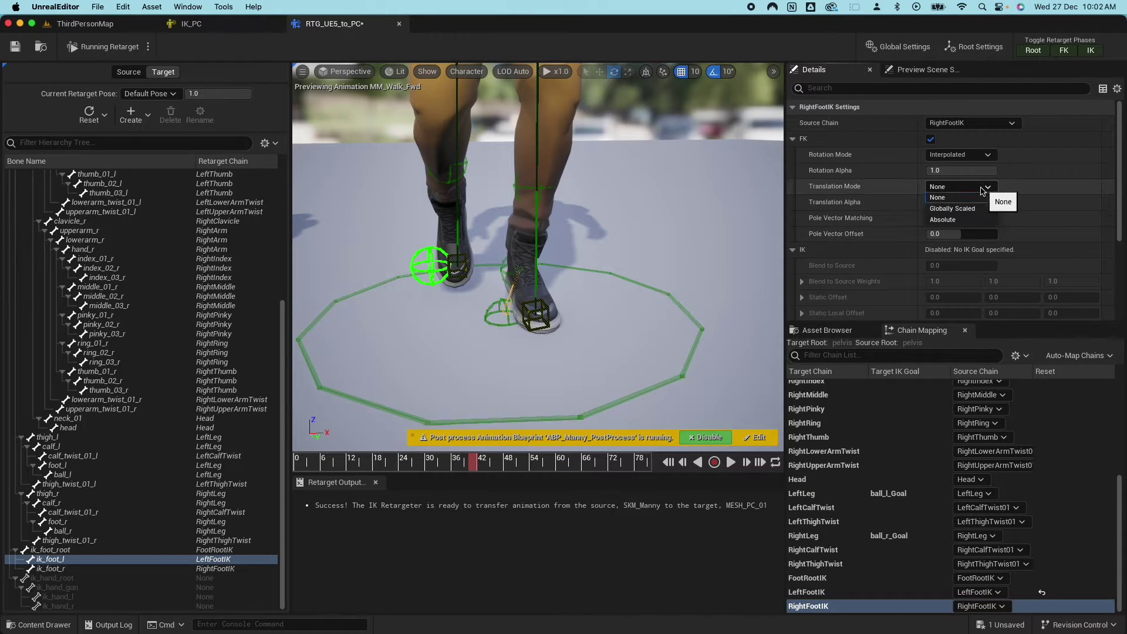
{"action": "left_click", "coordinate": [974, 209]}
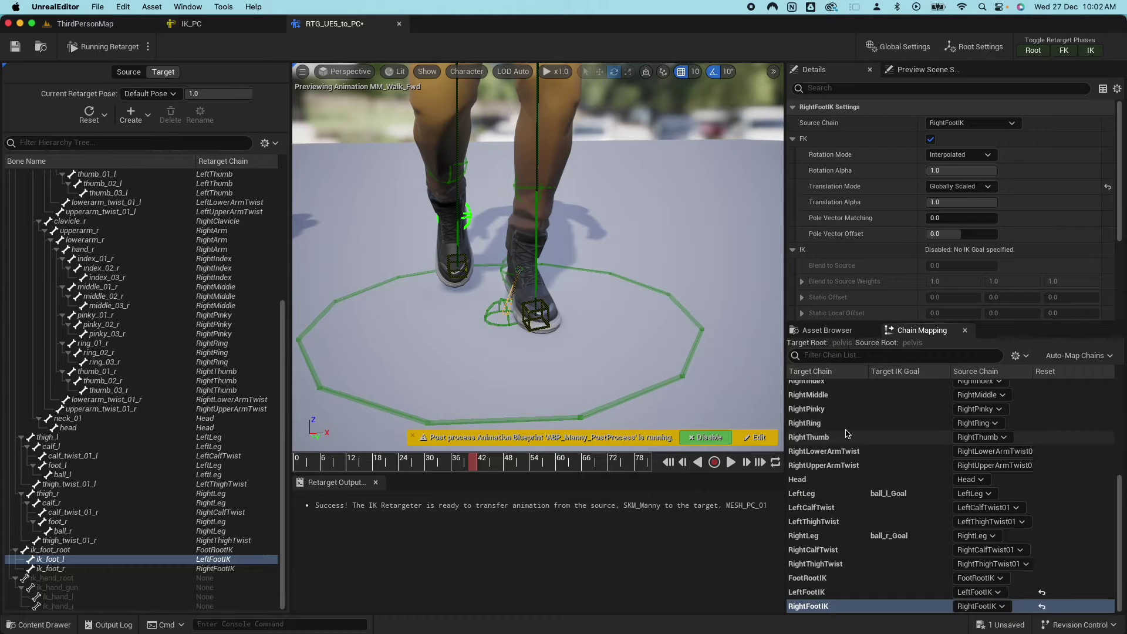
Check the Root chain's FK translation mode in the chain mapping.
{"action": "scroll", "coordinate": [822, 452], "scroll_direction": "up", "scroll_amount": 5}
{"action": "left_click", "coordinate": [819, 389]}
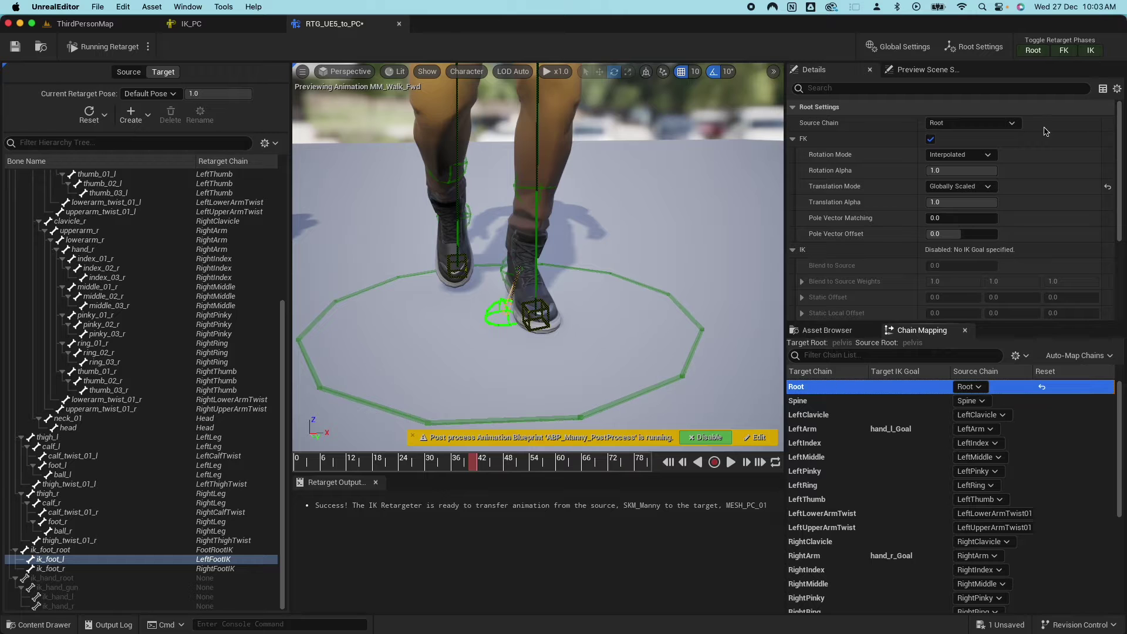
{"action": "scroll", "coordinate": [833, 491], "scroll_direction": "down", "scroll_amount": 5}
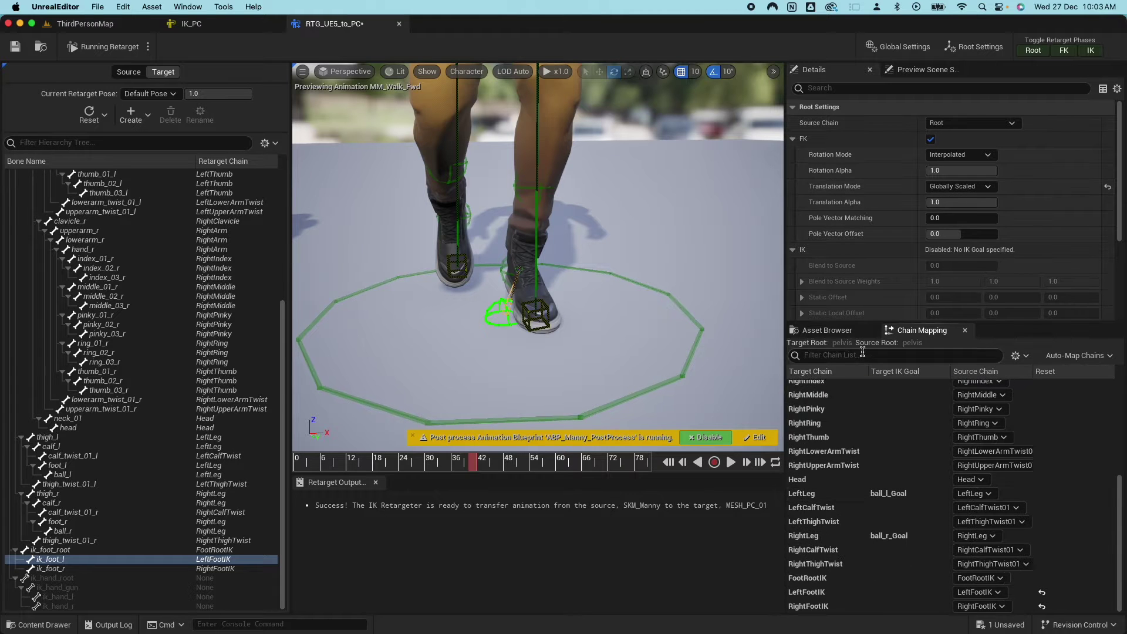
Export the retargeted MM_Walk_Fwd animation to the Content folder with the prefix PC.
{"action": "left_click", "coordinate": [824, 330]}
{"action": "scroll", "coordinate": [839, 528], "scroll_direction": "down", "scroll_amount": 10}
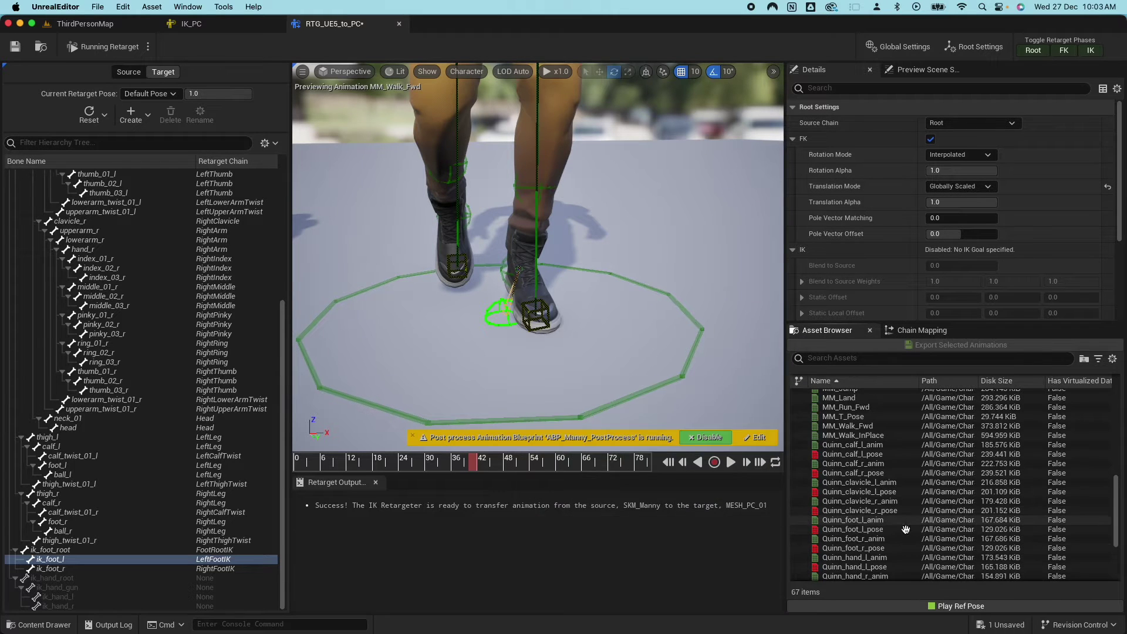
{"action": "left_click", "coordinate": [865, 495]}
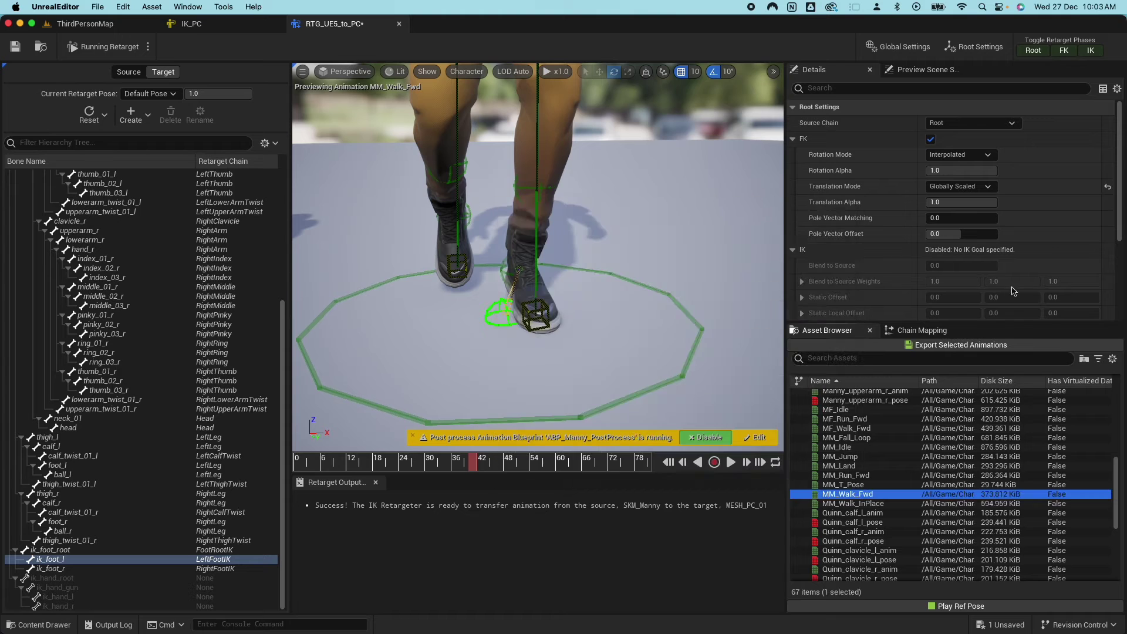
{"action": "left_click", "coordinate": [977, 346]}
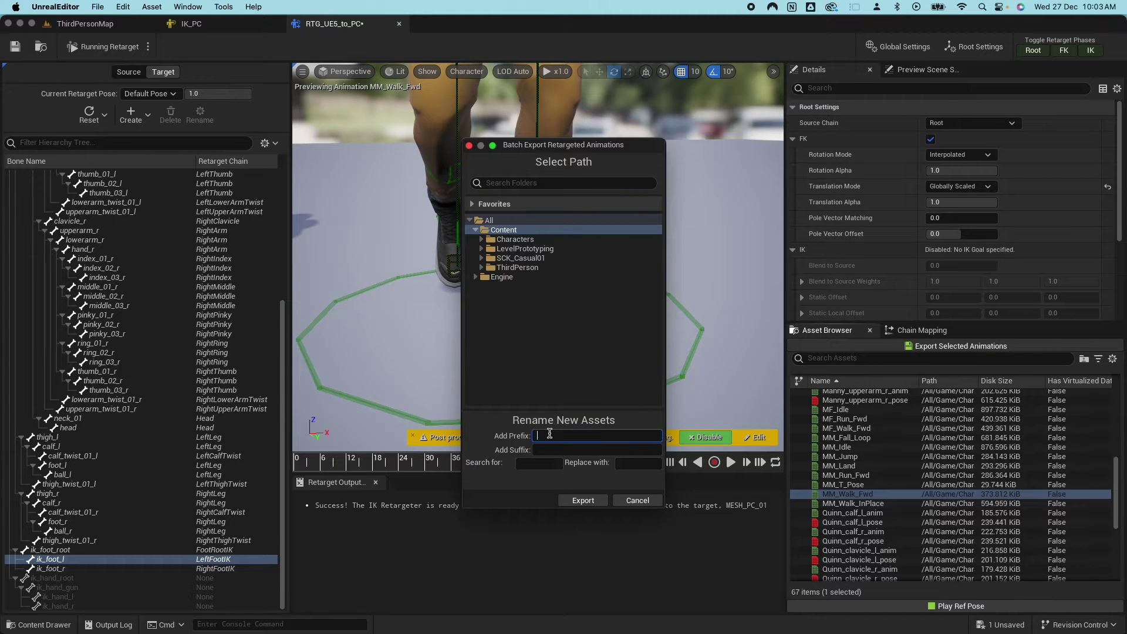
{"action": "type", "text": "PC"}
{"action": "left_click", "coordinate": [582, 502]}
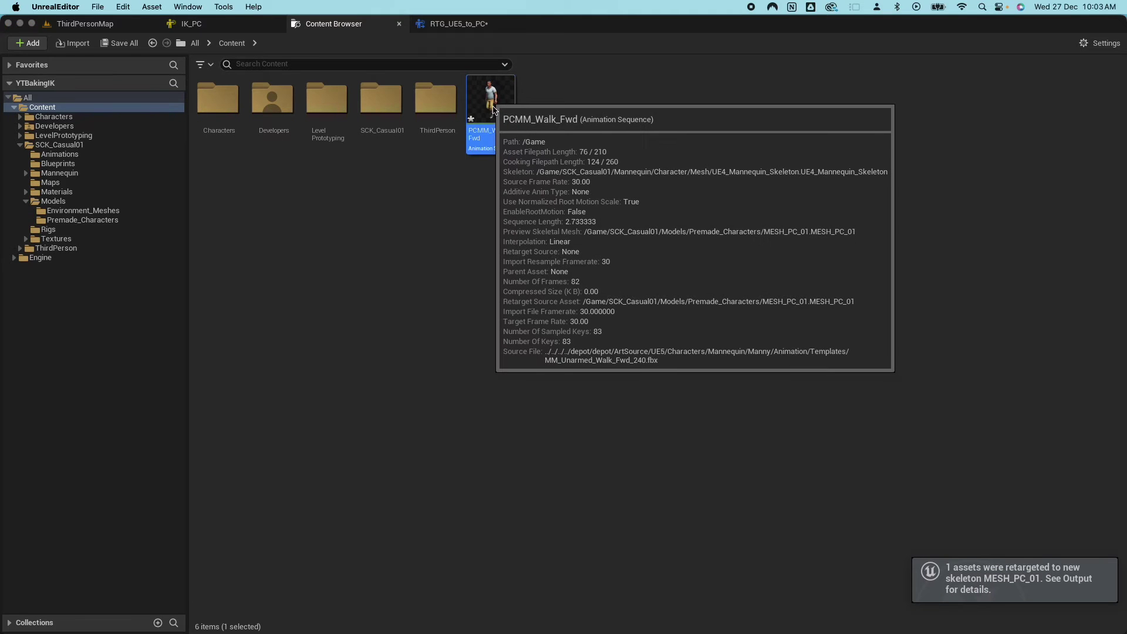
Open the exported PCMM_Walk_Fwd animation, examine the character's legs around frame 51, and close it.
{"action": "double_click", "coordinate": [503, 128]}
{"action": "left_click_drag", "start_coordinate": [565, 301], "coordinate": [580, 281]}
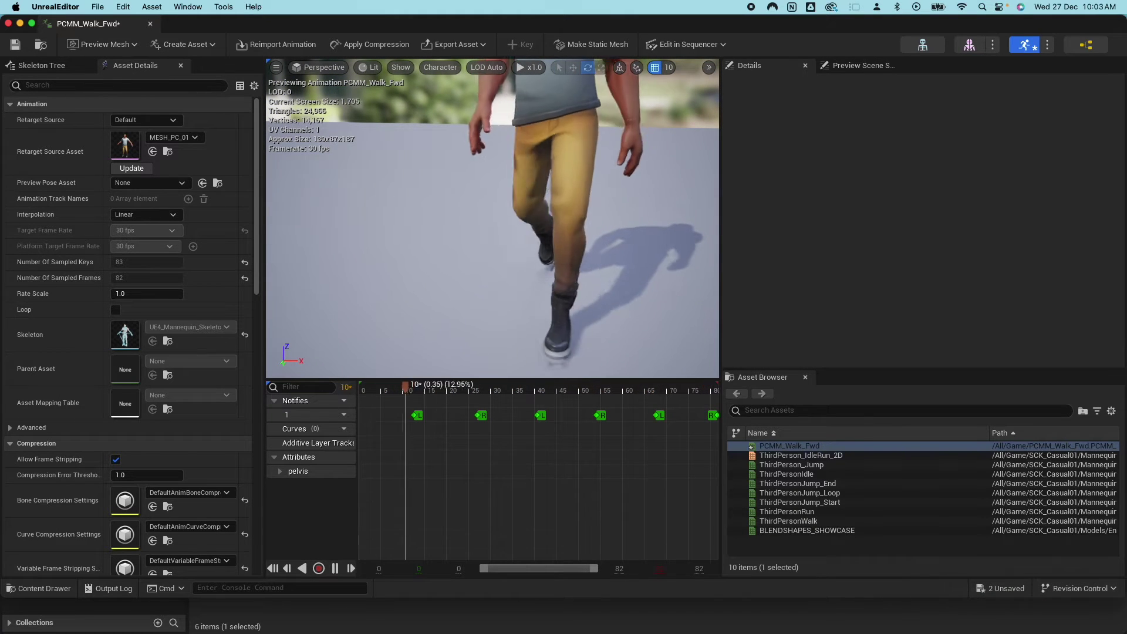
{"action": "left_click_drag", "start_coordinate": [564, 389], "coordinate": [587, 389]}
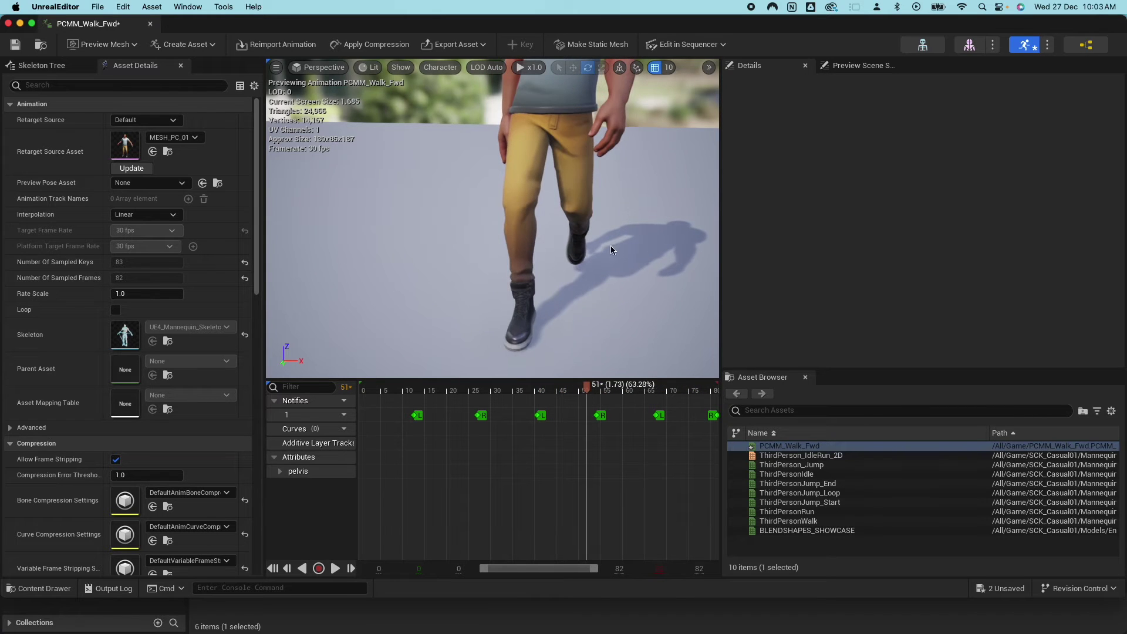
{"action": "scroll", "coordinate": [493, 223], "scroll_direction": "down", "scroll_amount": 5}
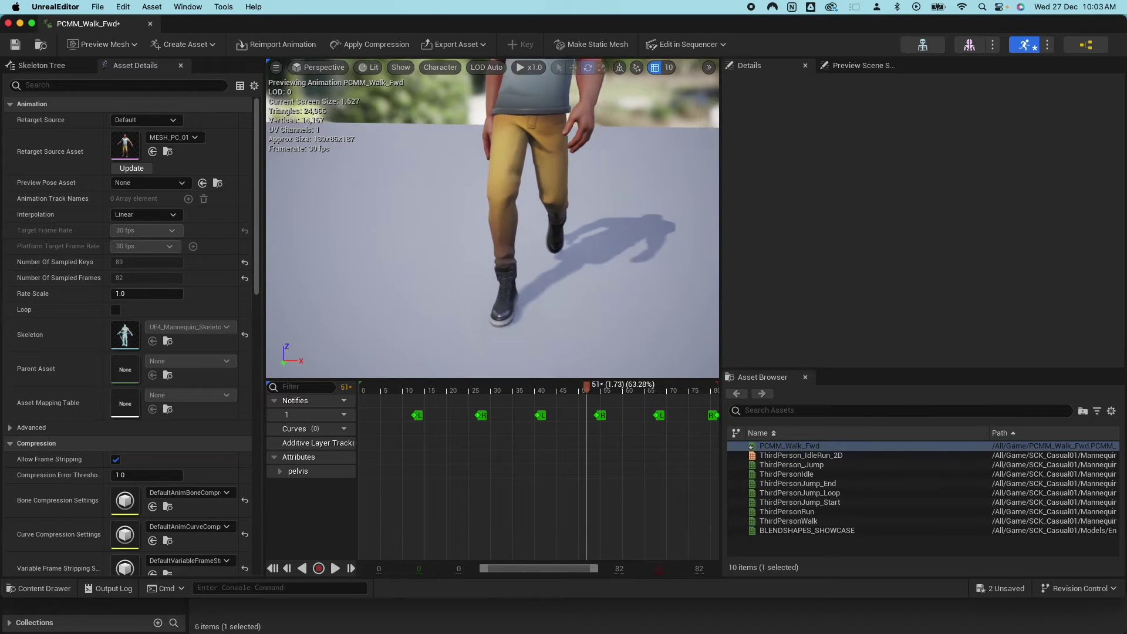
{"action": "left_click", "coordinate": [151, 24]}
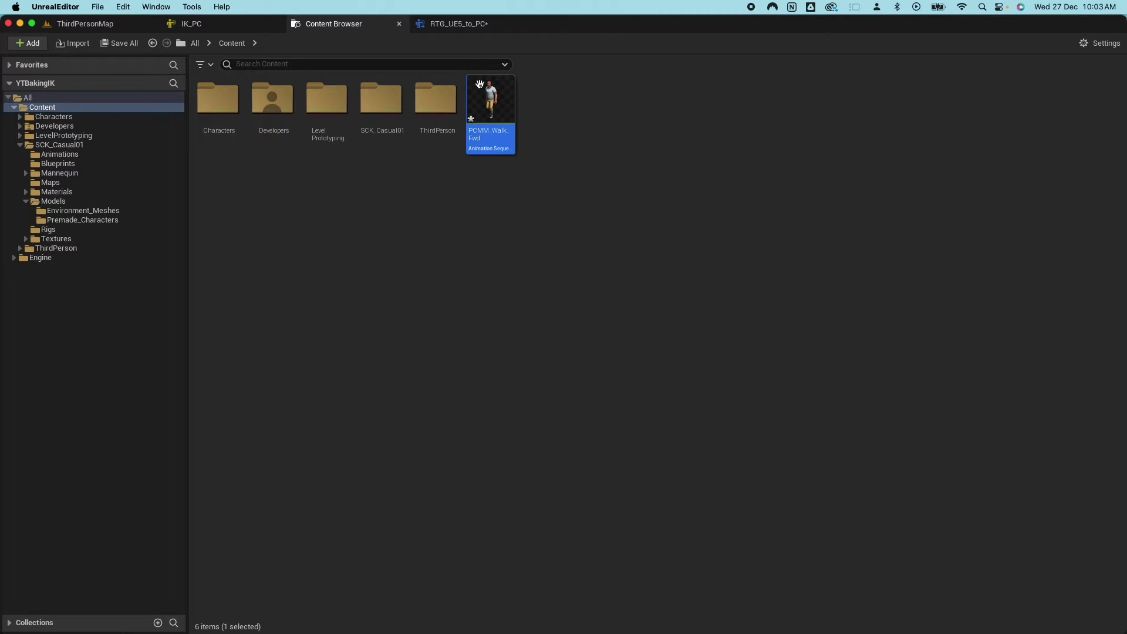
Force delete the PCMM_Walk_Fwd animation from the Content folder.
{"action": "right_click", "coordinate": [497, 101]}
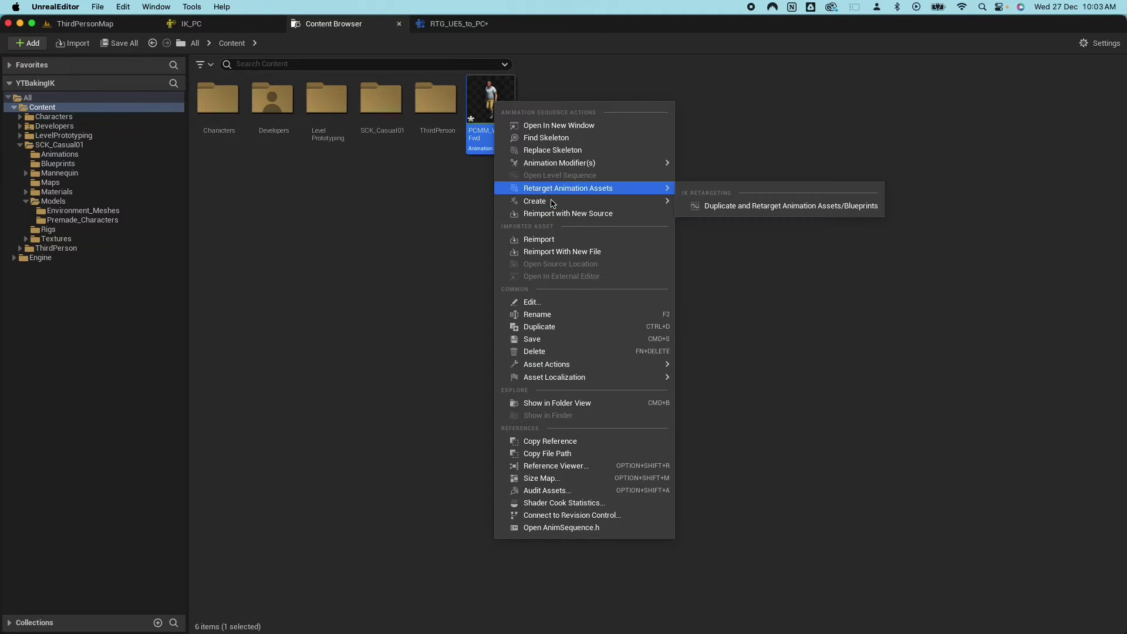
{"action": "left_click", "coordinate": [555, 351]}
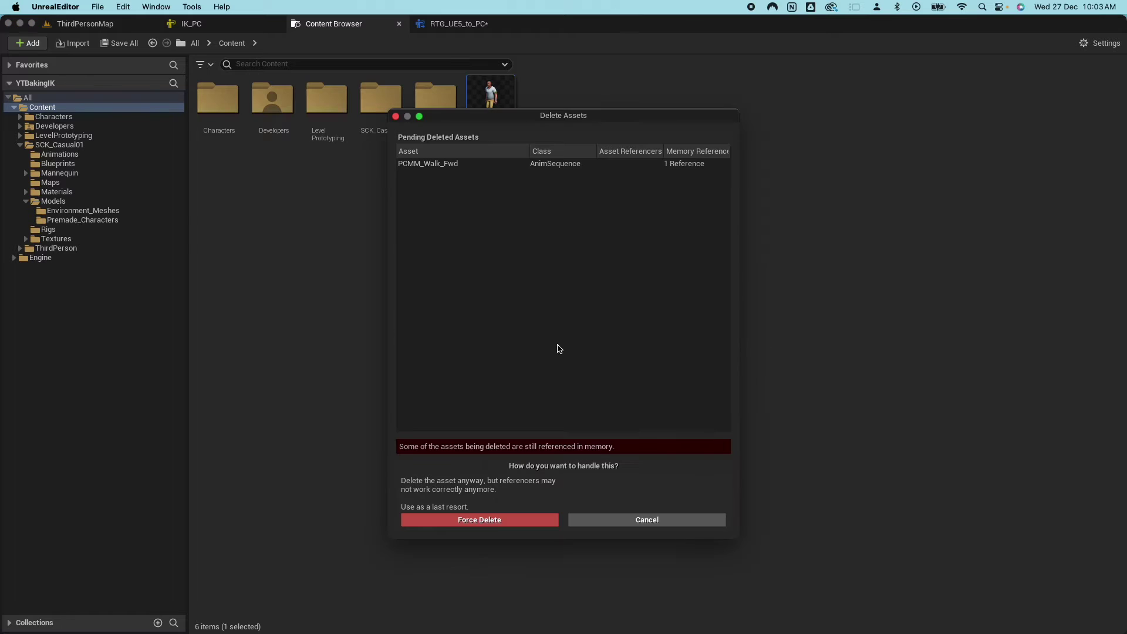
{"action": "left_click", "coordinate": [488, 520]}
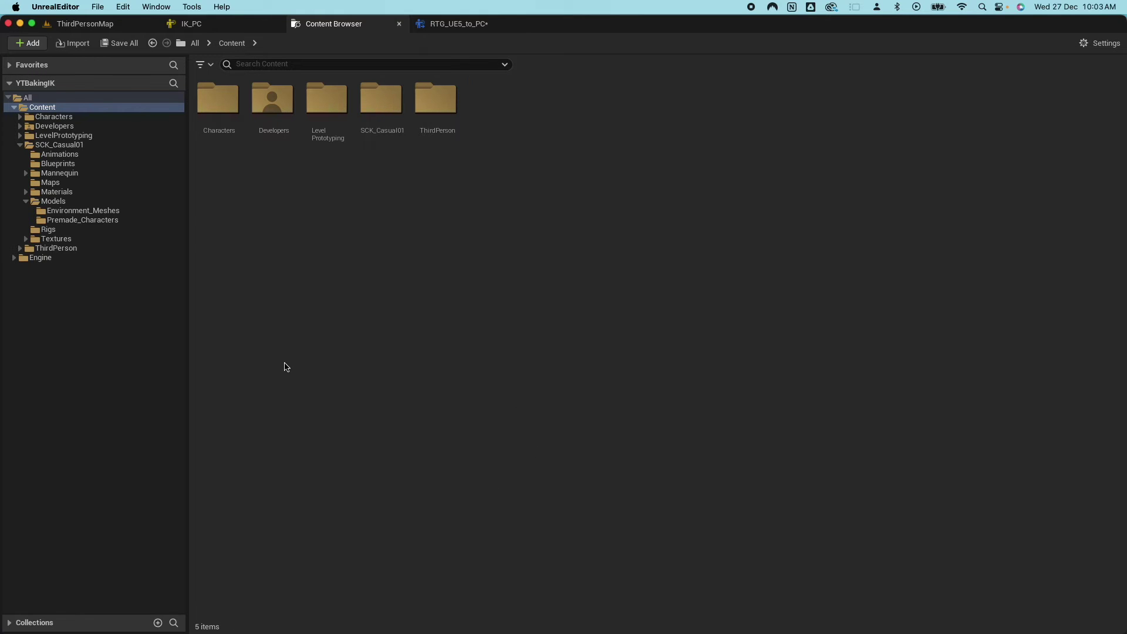
Start duplicating and retargeting the ABP_Manny animation blueprint from the Characters/Mannequins/Animations folder.
{"action": "left_click", "coordinate": [19, 117]}
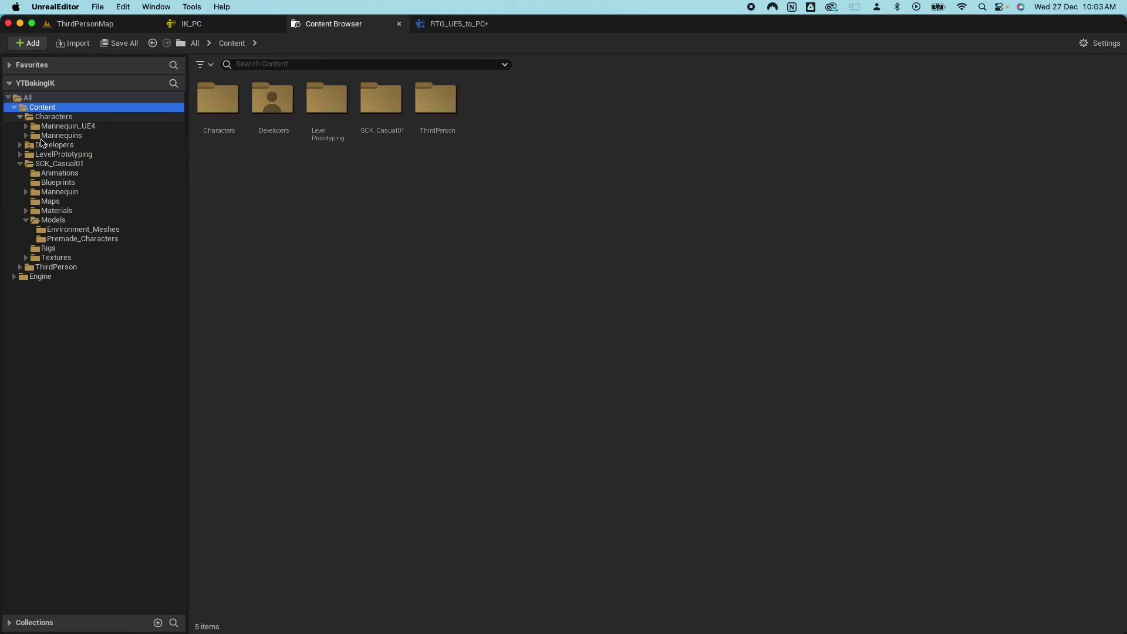
{"action": "left_click", "coordinate": [28, 137]}
{"action": "left_click", "coordinate": [26, 136]}
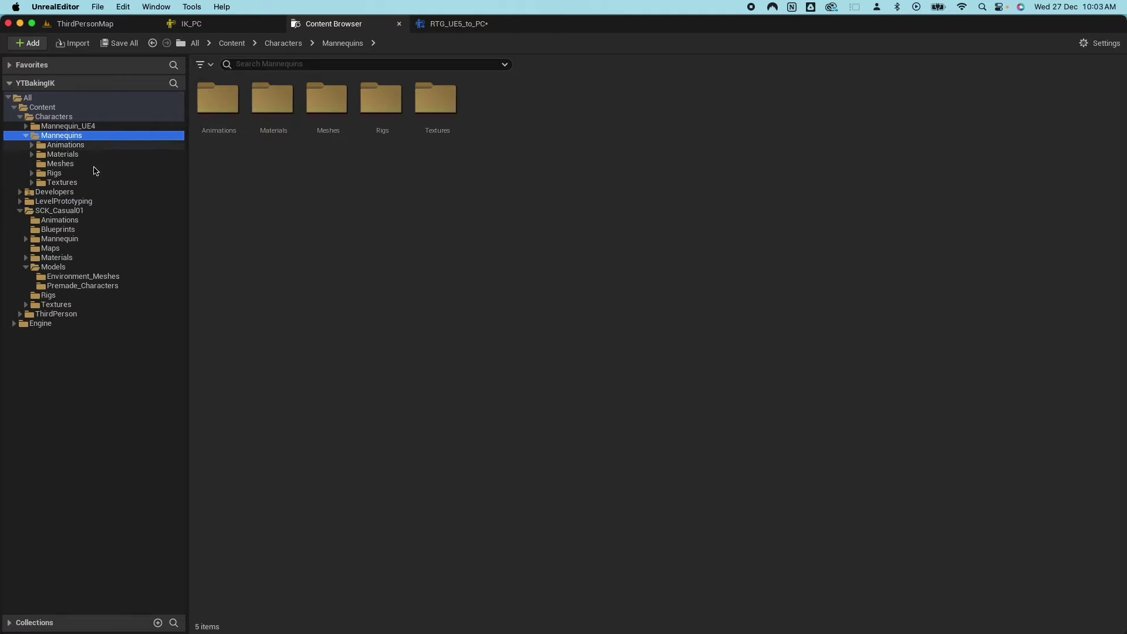
{"action": "left_click", "coordinate": [59, 145]}
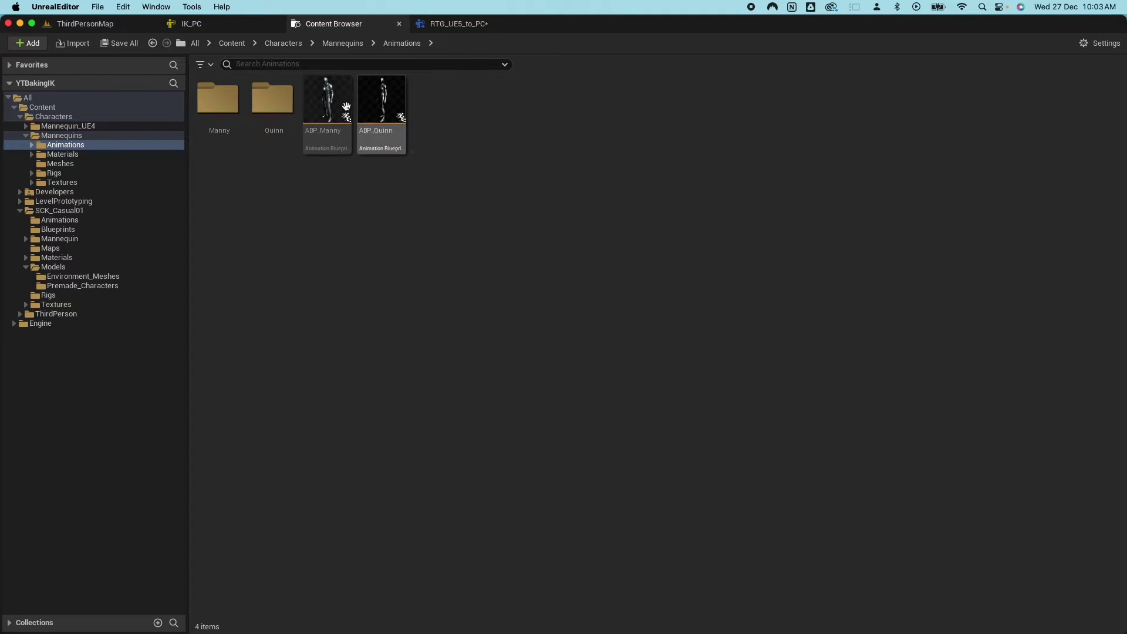
{"action": "mouse_move", "coordinate": [326, 114]}
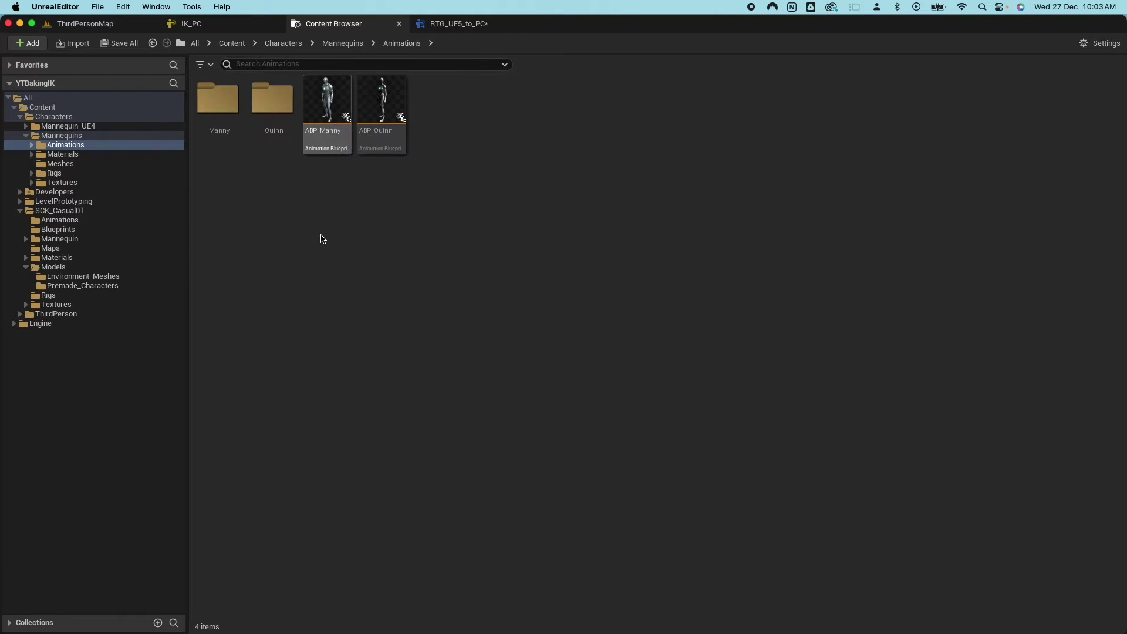
{"action": "right_click", "coordinate": [327, 118]}
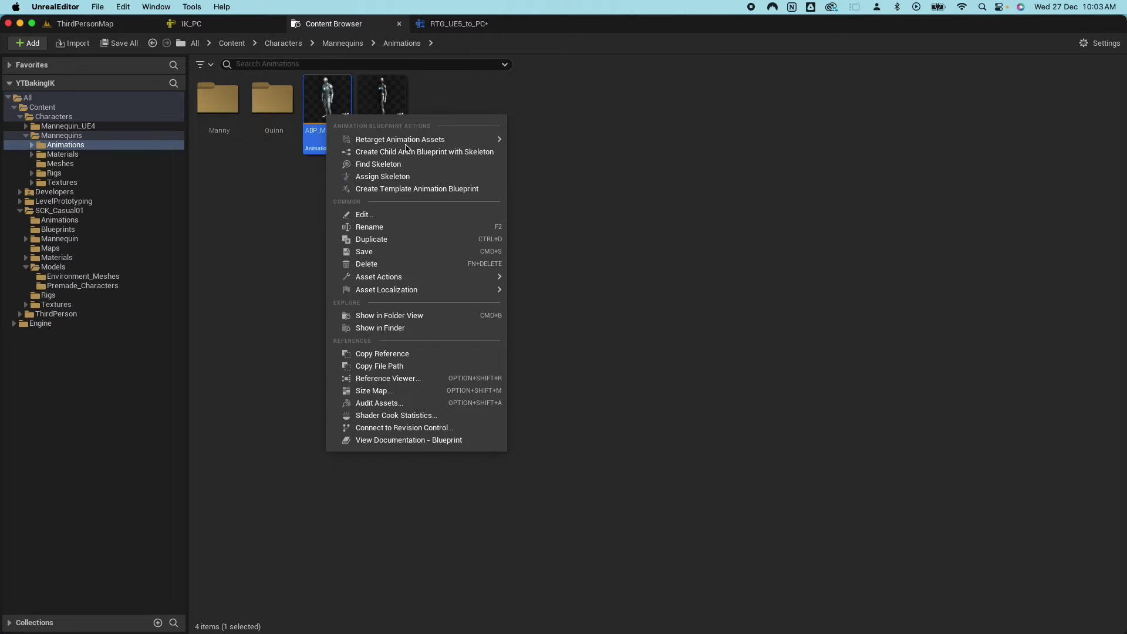
{"action": "mouse_move", "coordinate": [404, 141]}
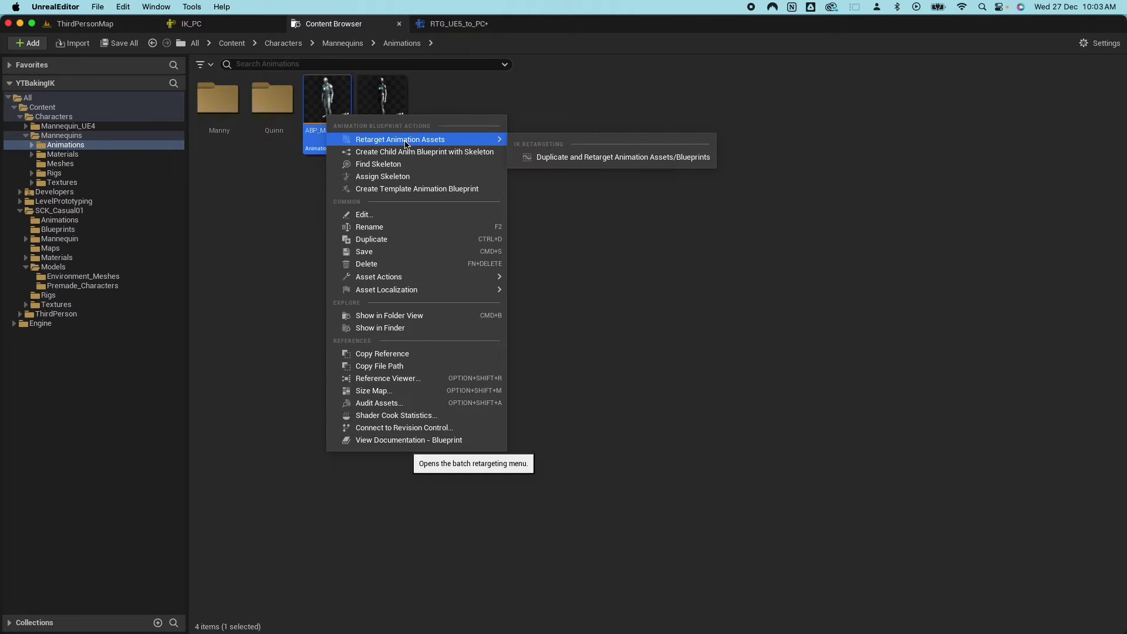
{"action": "left_click", "coordinate": [600, 157]}
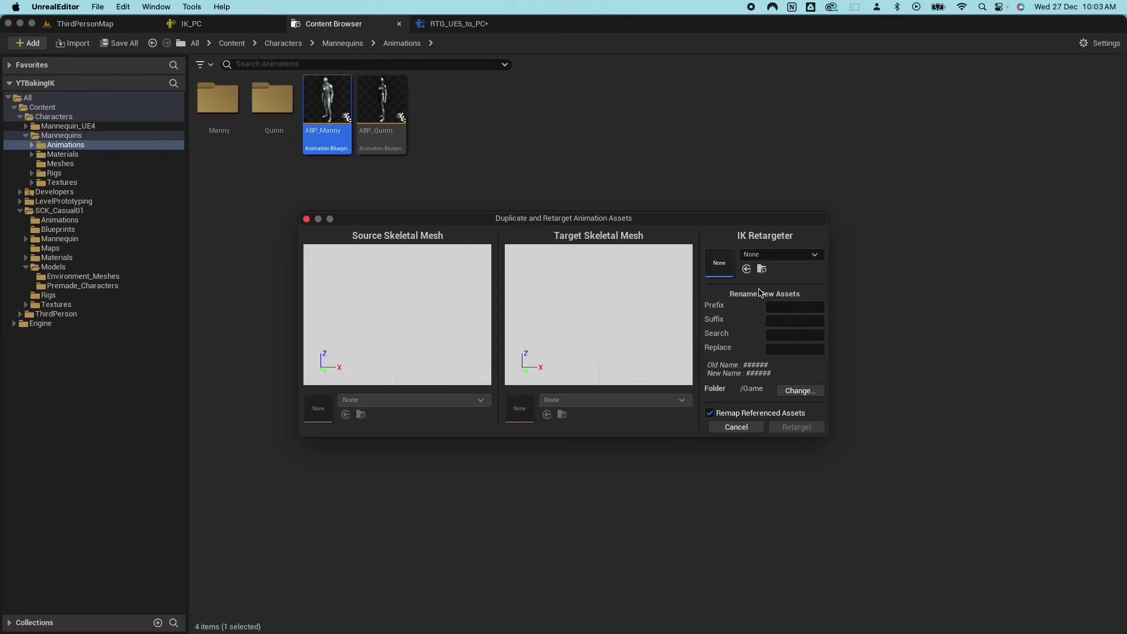
Retarget ABP_Manny with the RTG_UE5_to_PC retargeter and the prefix PC_ into the SCK_Casual01/Animations folder.
{"action": "left_click", "coordinate": [784, 259]}
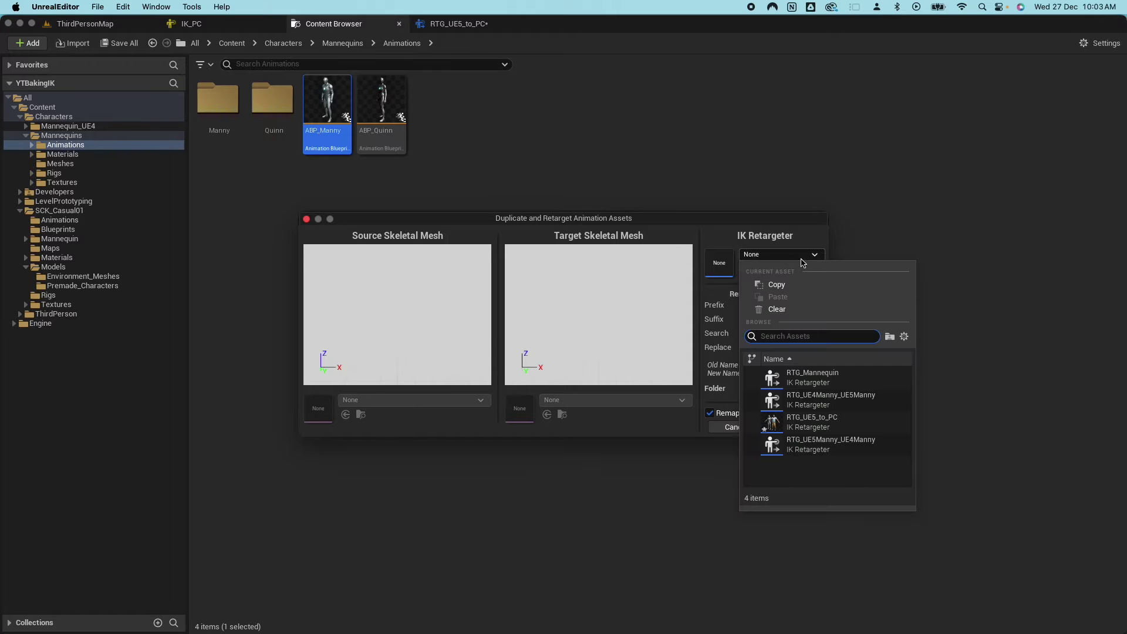
{"action": "left_click", "coordinate": [830, 423]}
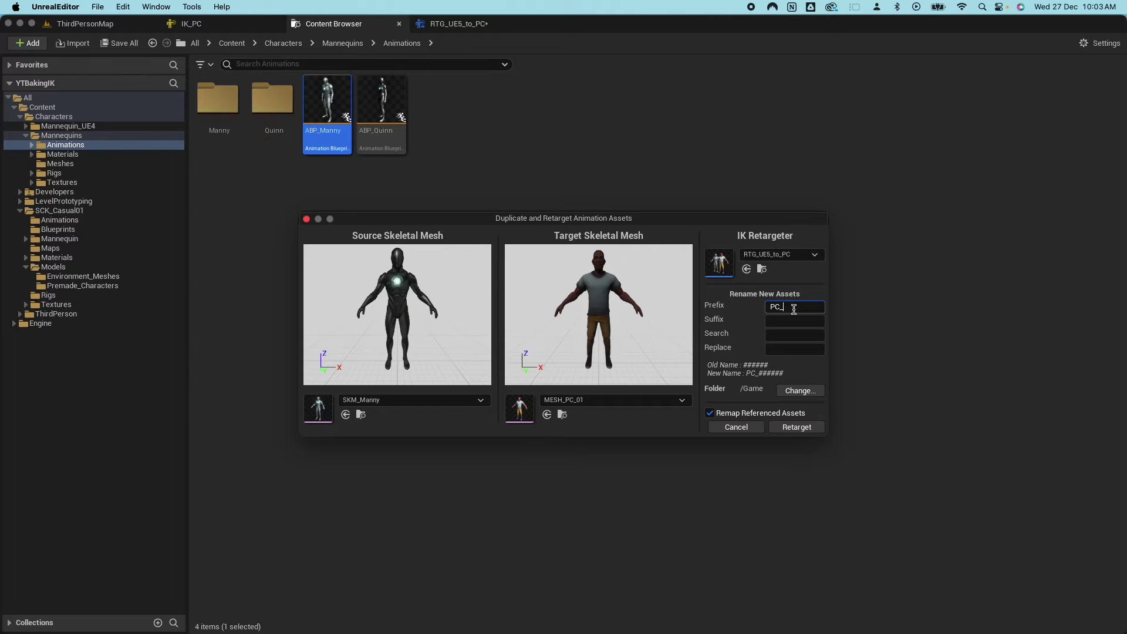
{"action": "left_click", "coordinate": [799, 390]}
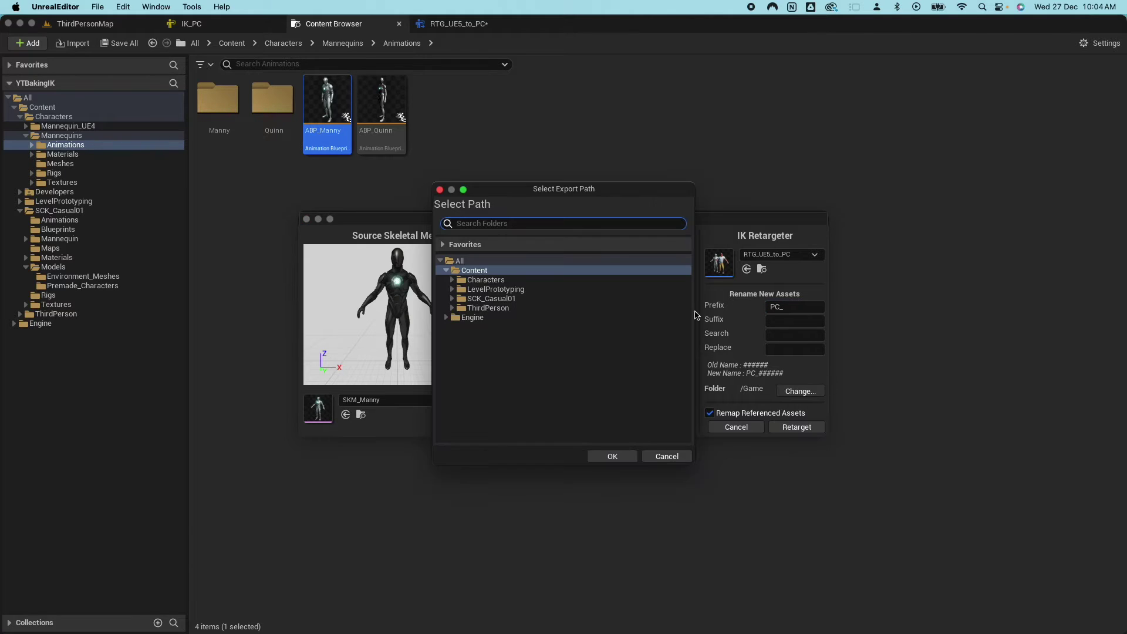
{"action": "left_click", "coordinate": [450, 299]}
{"action": "left_click", "coordinate": [452, 299]}
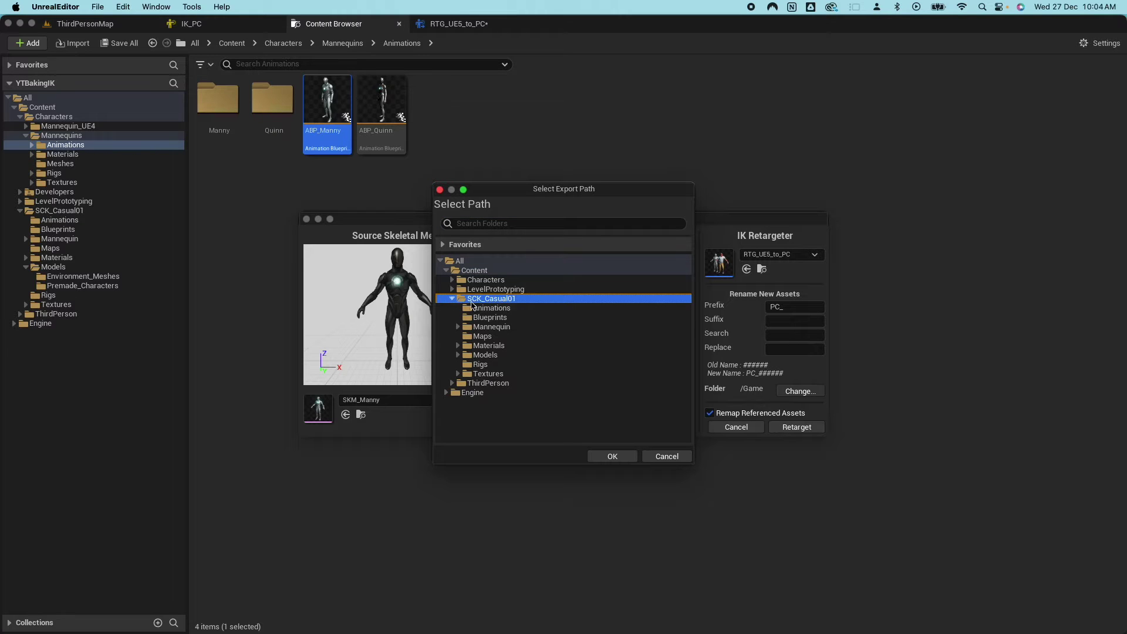
{"action": "left_click", "coordinate": [496, 308]}
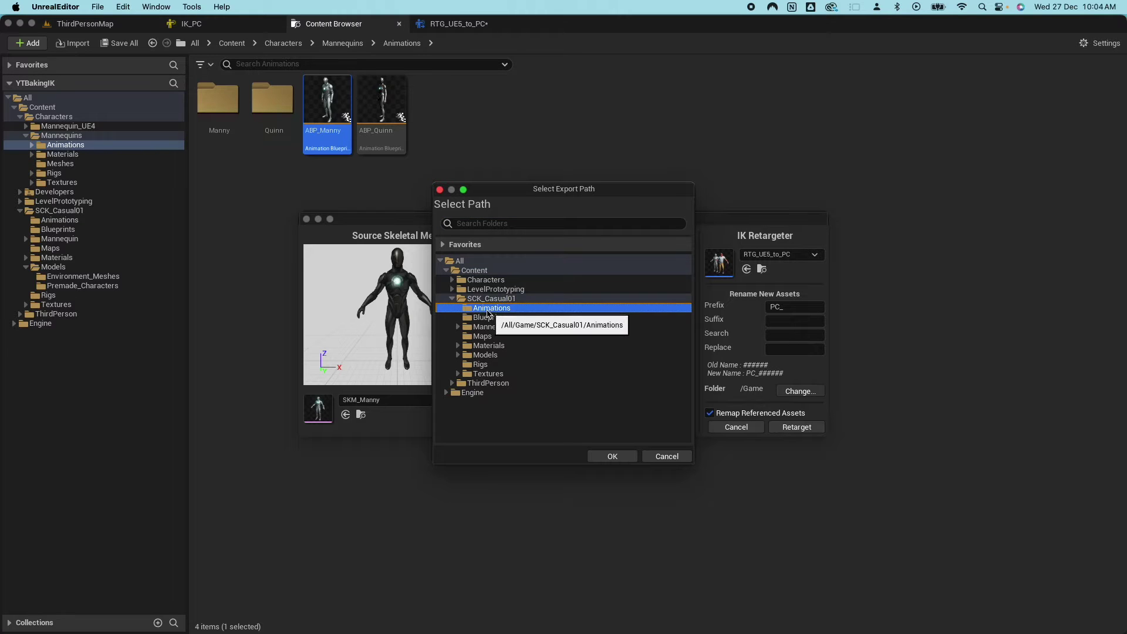
{"action": "left_click", "coordinate": [612, 456]}
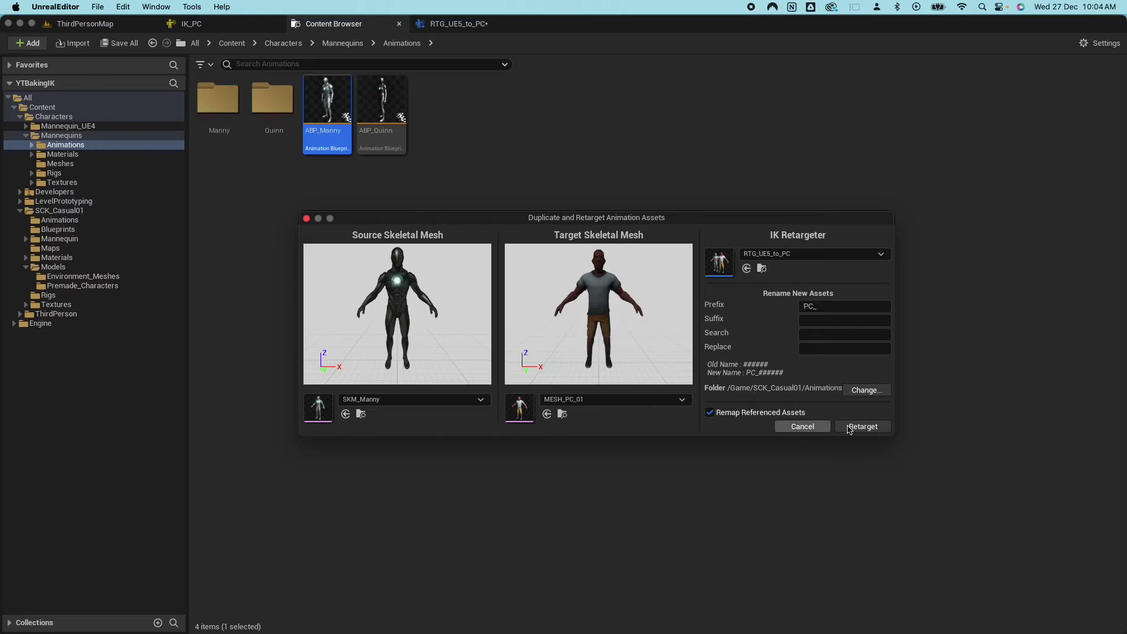
{"action": "left_click", "coordinate": [862, 427]}
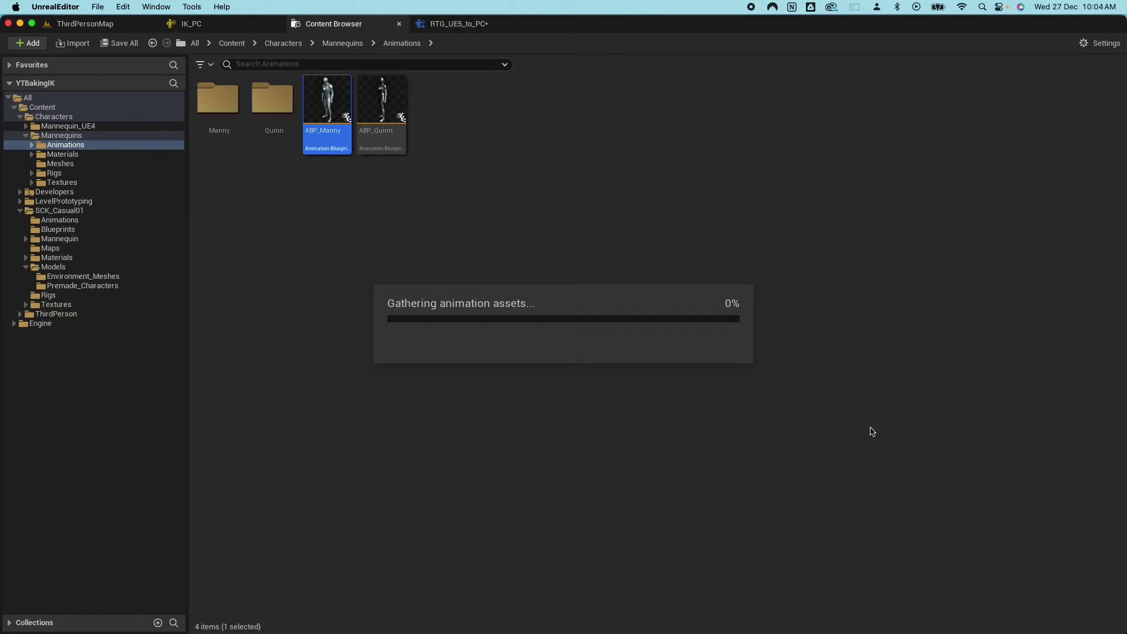
{"action": "left_click", "coordinate": [541, 333]}
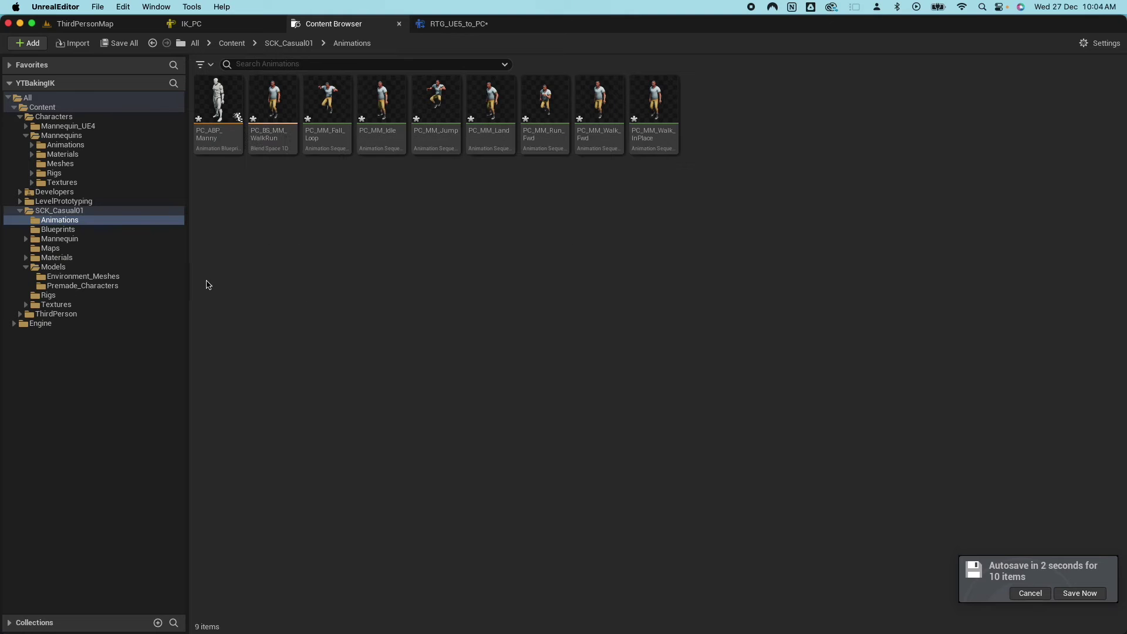
Rename the retargeted animation blueprint in SCK_Casual01/Animations as ABP_PC.
{"action": "left_click", "coordinate": [213, 132]}
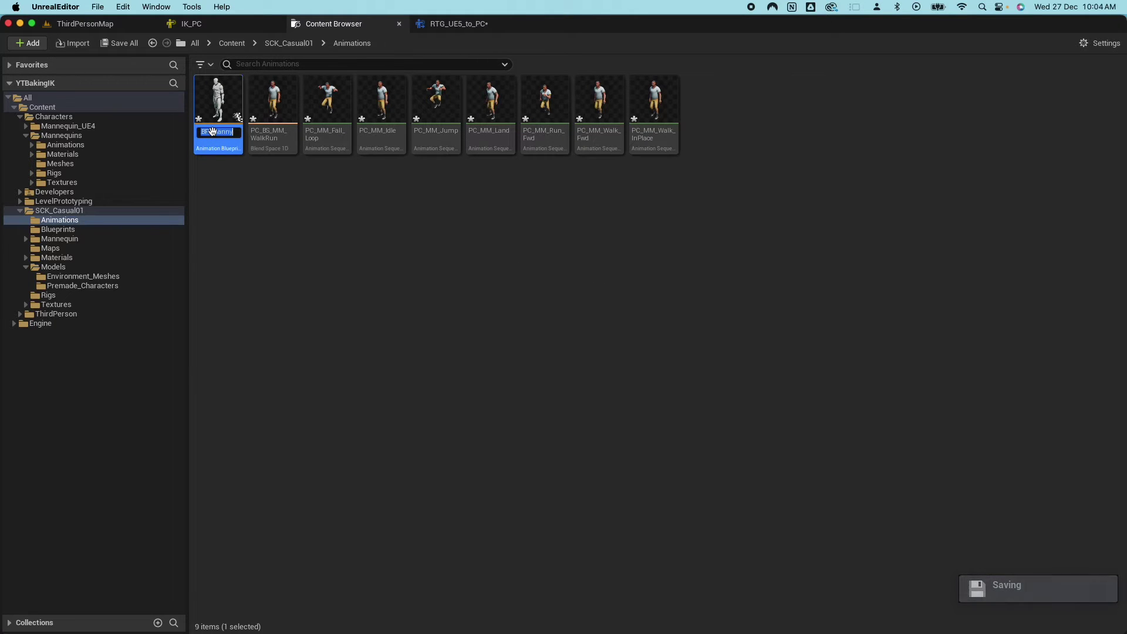
{"action": "key", "text": "BackSpace"}
{"action": "type", "text": "ABP_PC"}
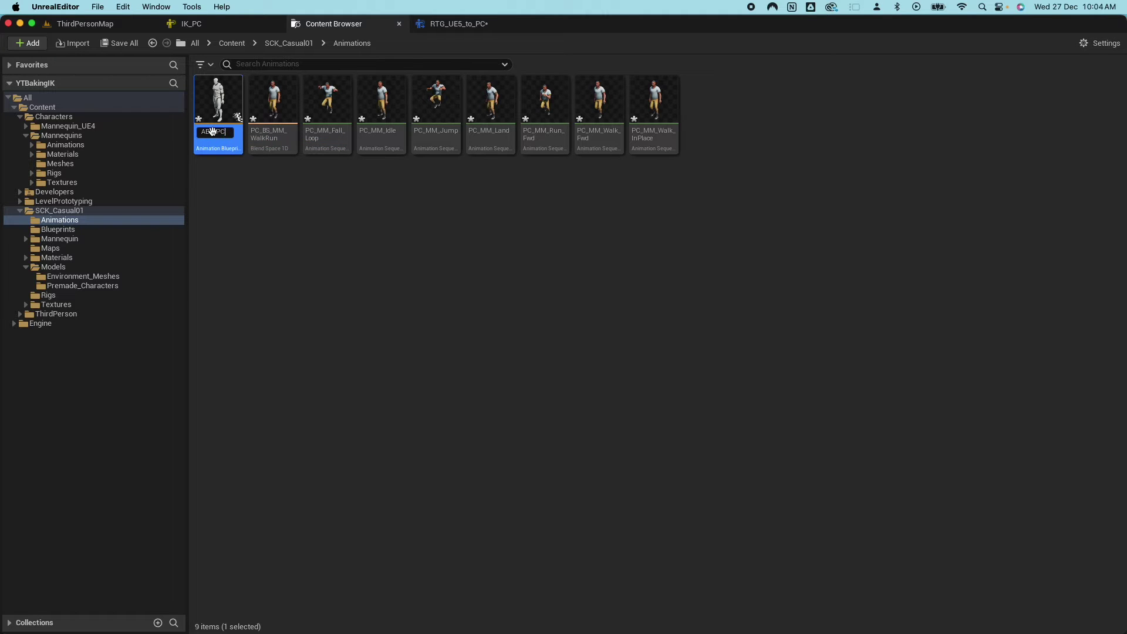
{"action": "left_click", "coordinate": [277, 304]}
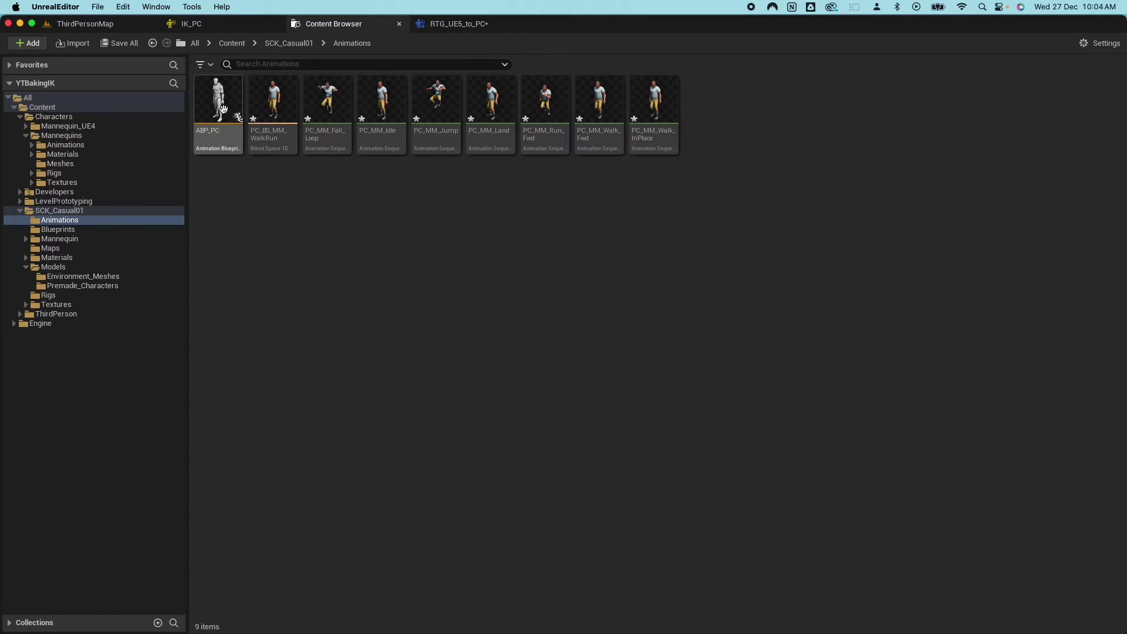
Open the ABP_PC animation blueprint, apply MESH_PC_01 to the asset as its preview mesh, and save it.
{"action": "left_click", "coordinate": [220, 104]}
{"action": "double_click", "coordinate": [220, 105]}
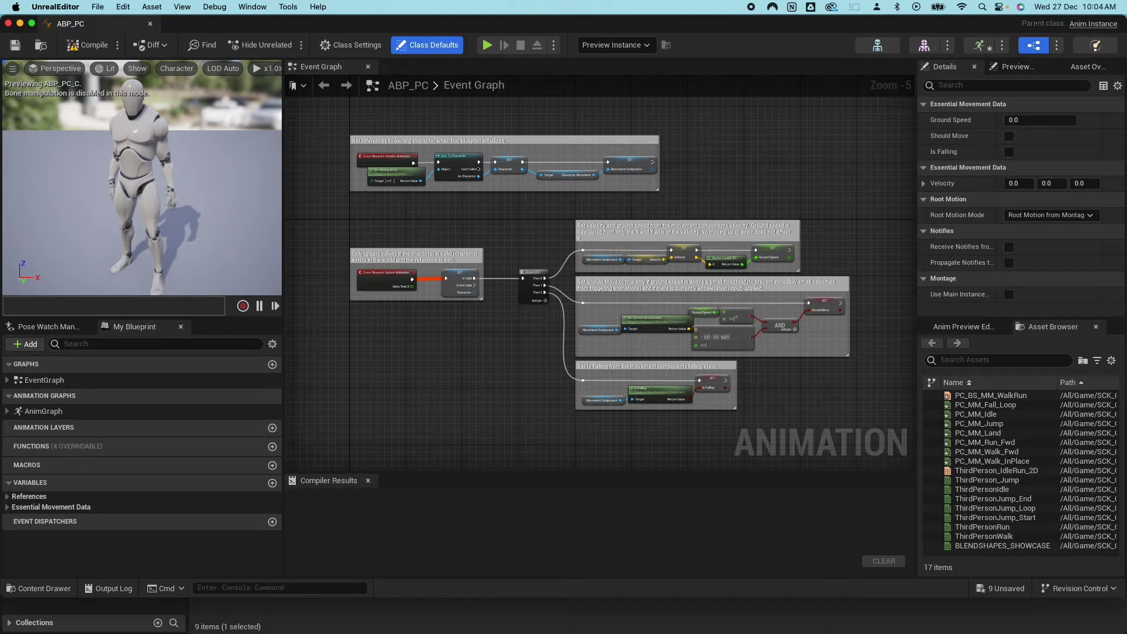
{"action": "left_click", "coordinate": [1015, 66]}
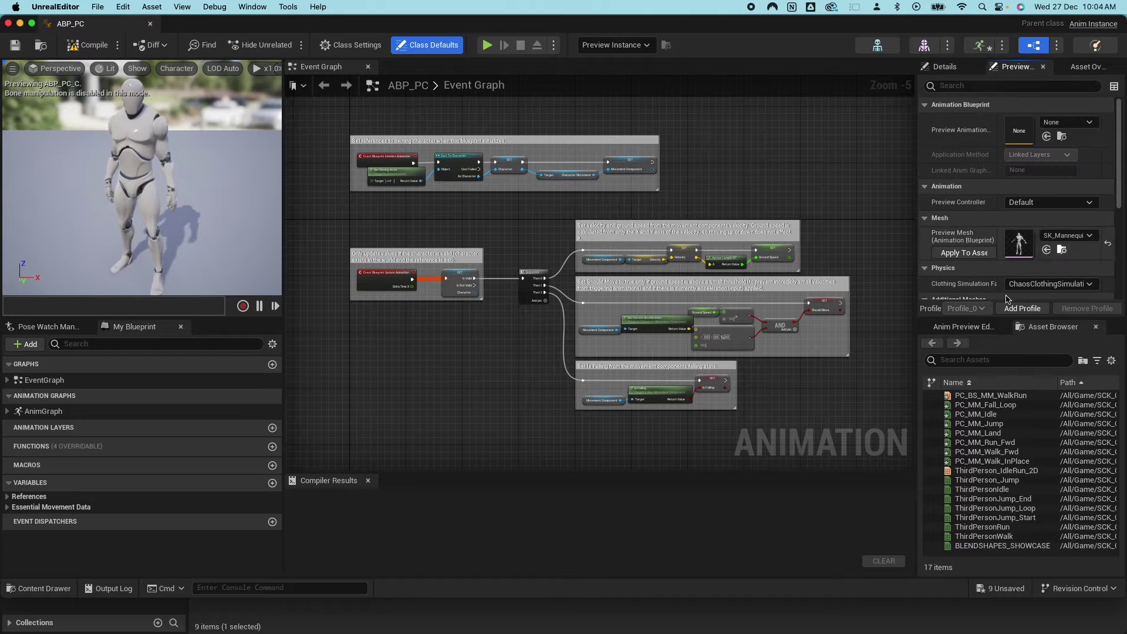
{"action": "left_click", "coordinate": [1090, 235]}
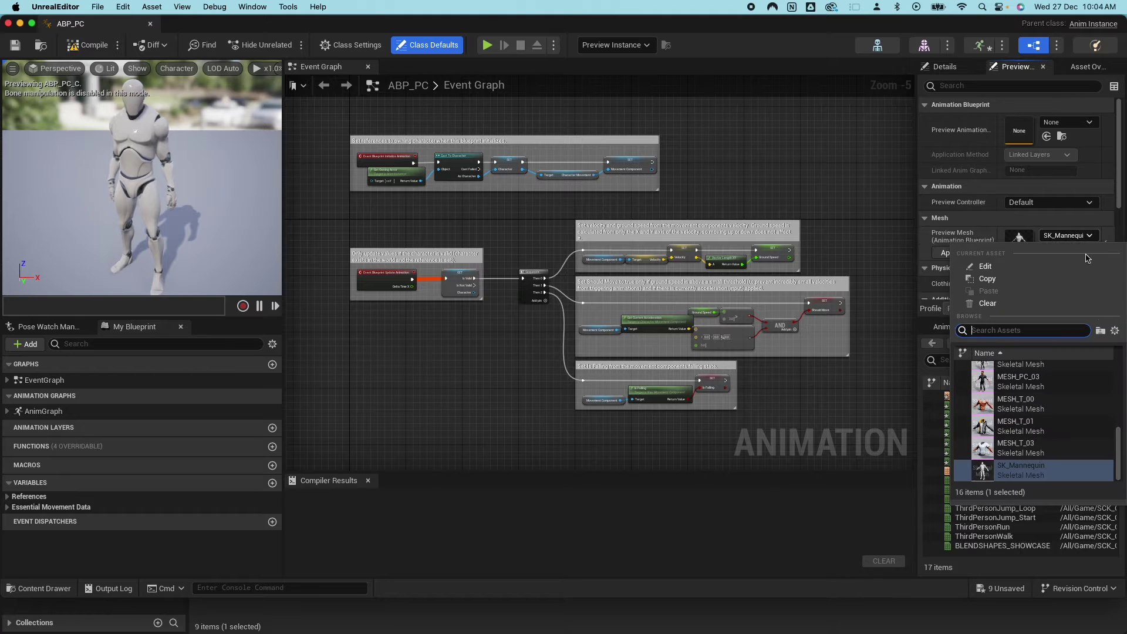
{"action": "scroll", "coordinate": [1052, 394], "scroll_direction": "up", "scroll_amount": 3}
{"action": "left_click", "coordinate": [1051, 391]}
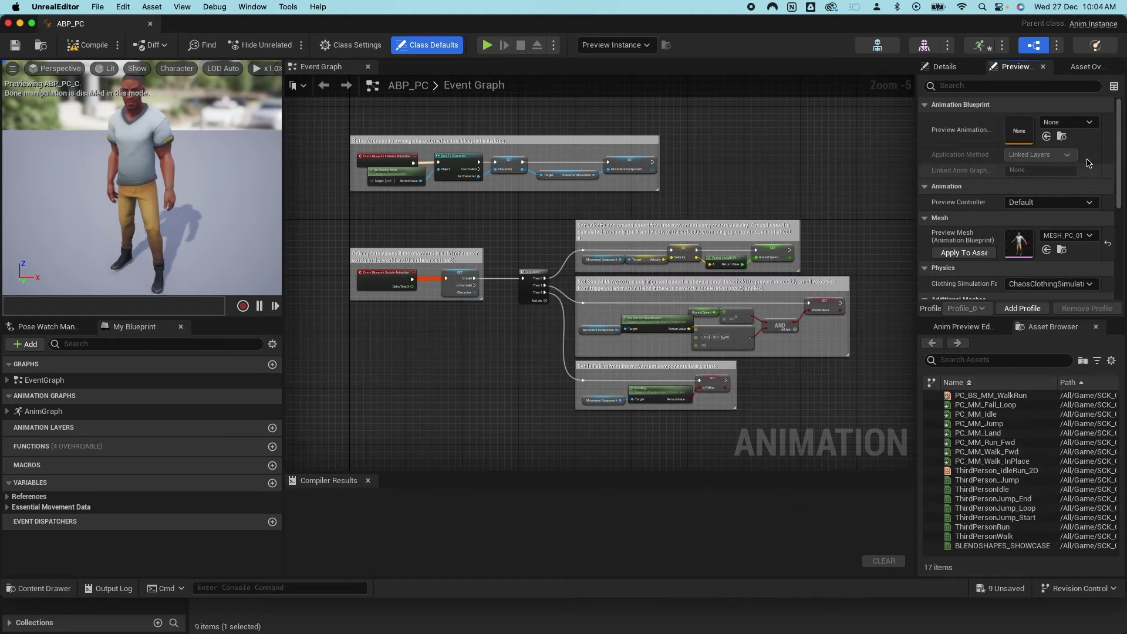
{"action": "left_click", "coordinate": [964, 252]}
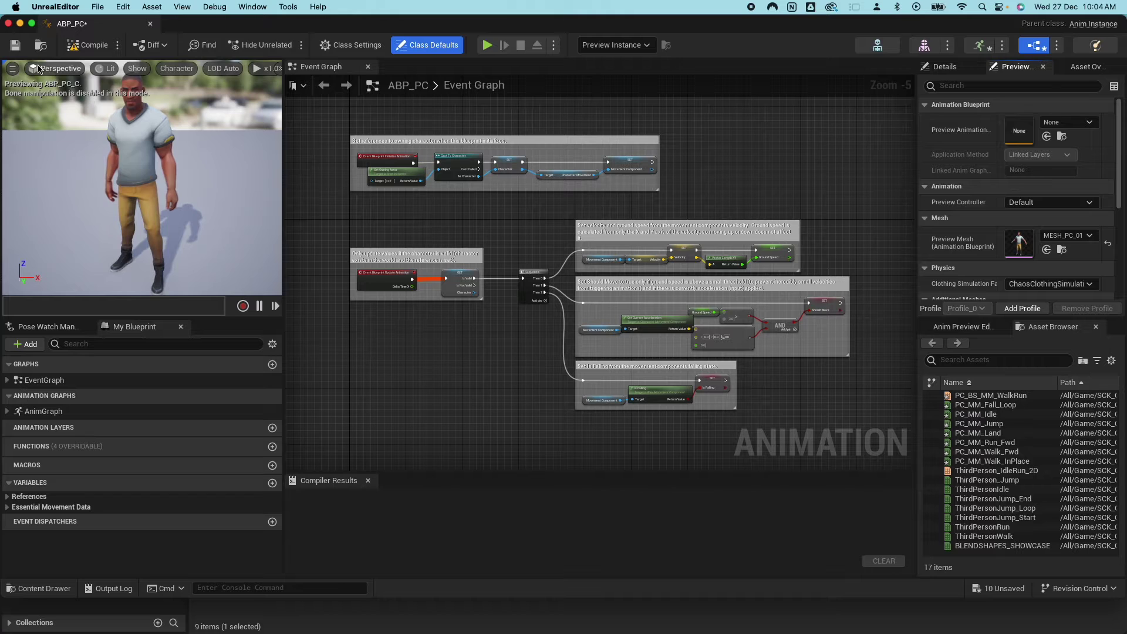
{"action": "left_click", "coordinate": [14, 45]}
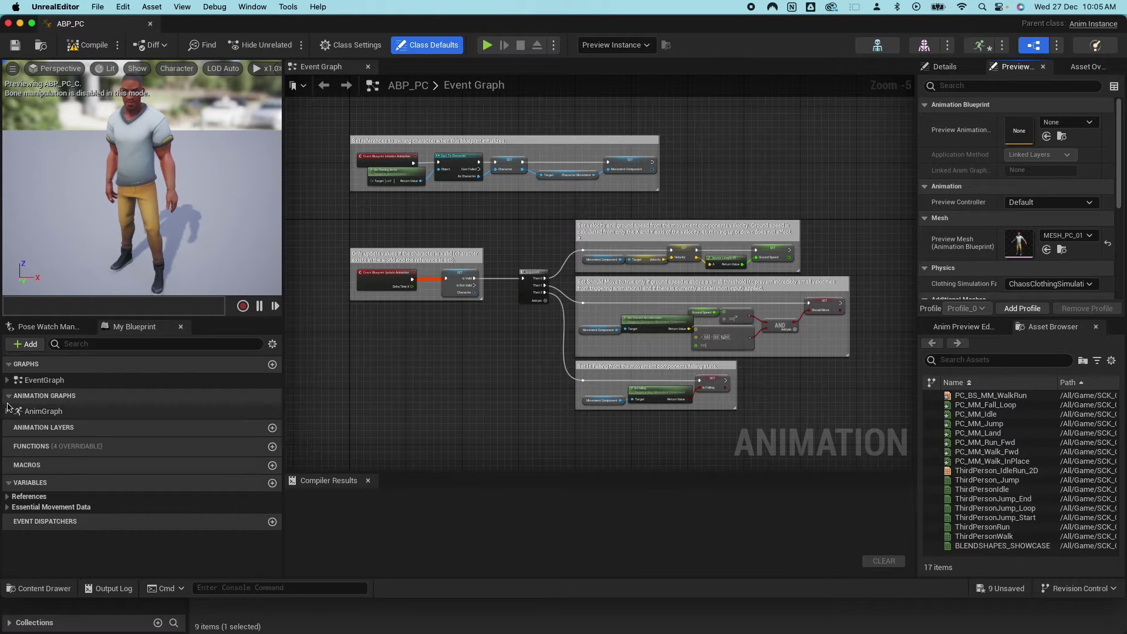
Check the Control Rig node's class in ABP_PC's AnimGraph, and duplicate CR_Mannequin_BasicFootIK in Characters/Mannequins/Rigs as CR_PC_FootIK.
{"action": "double_click", "coordinate": [43, 411]}
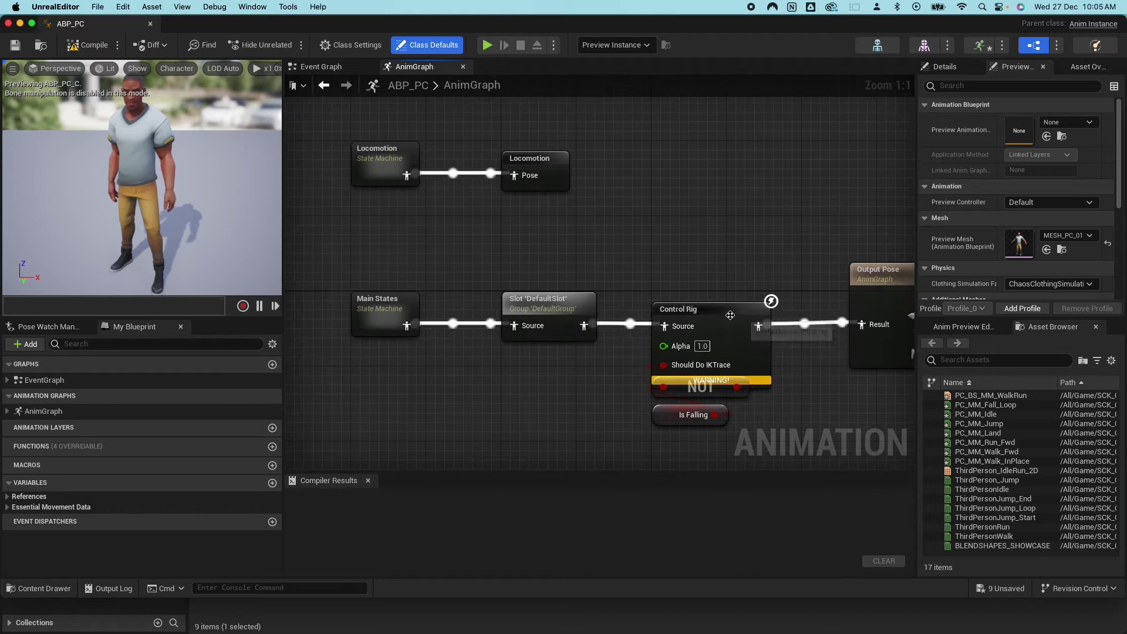
{"action": "left_click", "coordinate": [683, 309]}
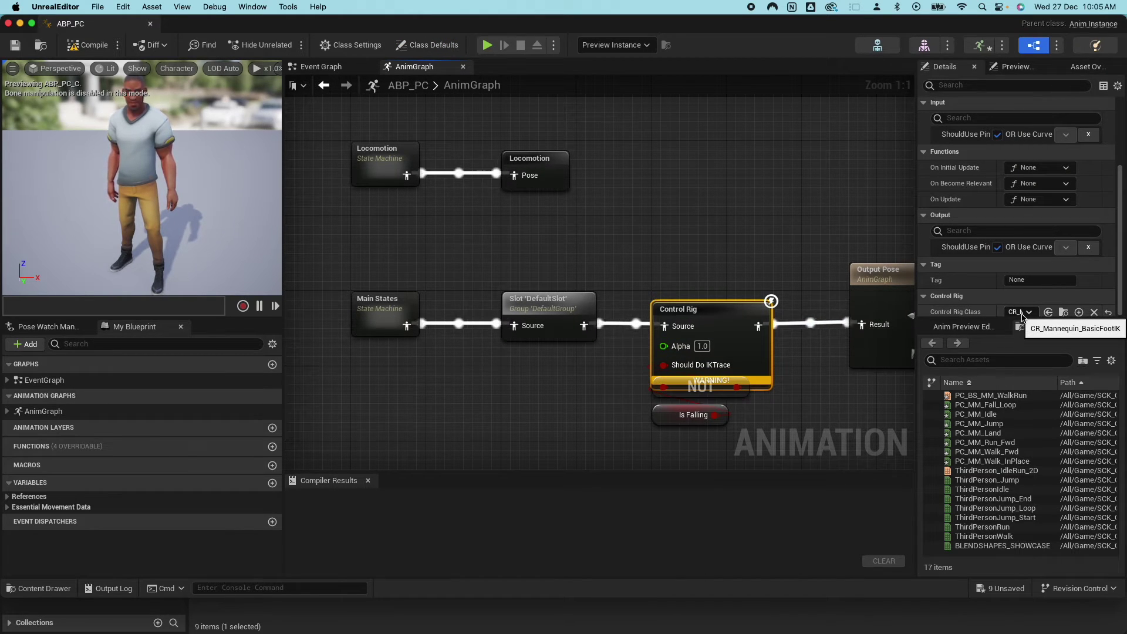
{"action": "left_click", "coordinate": [38, 588]}
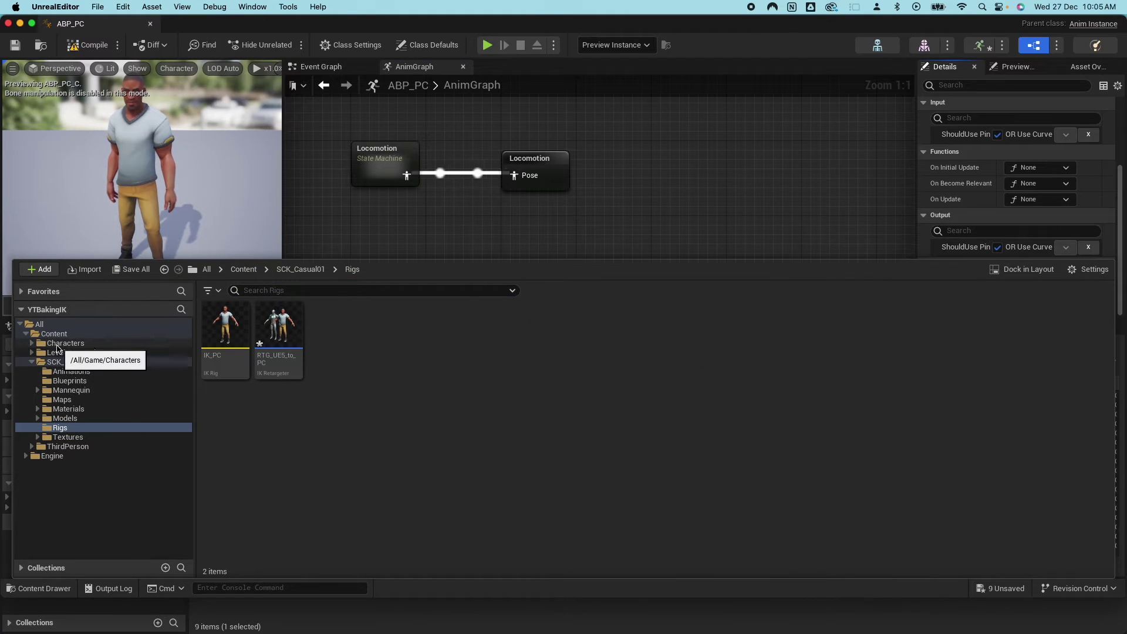
{"action": "left_click", "coordinate": [28, 345]}
{"action": "left_click", "coordinate": [31, 344]}
{"action": "left_click", "coordinate": [72, 363]}
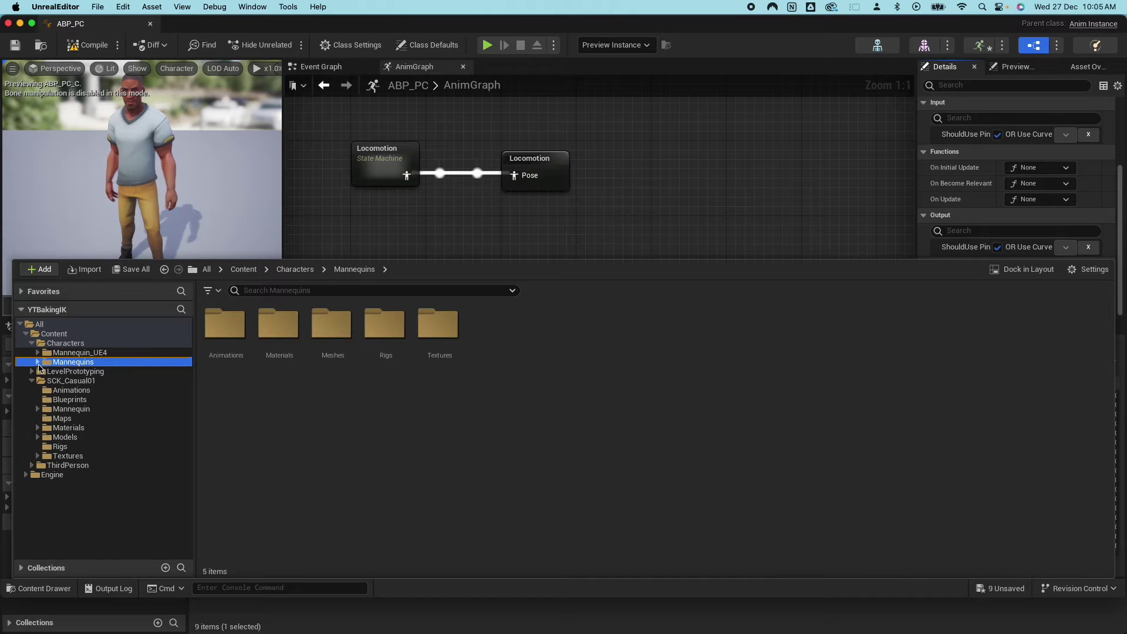
{"action": "left_click", "coordinate": [37, 361]}
{"action": "left_click", "coordinate": [66, 401]}
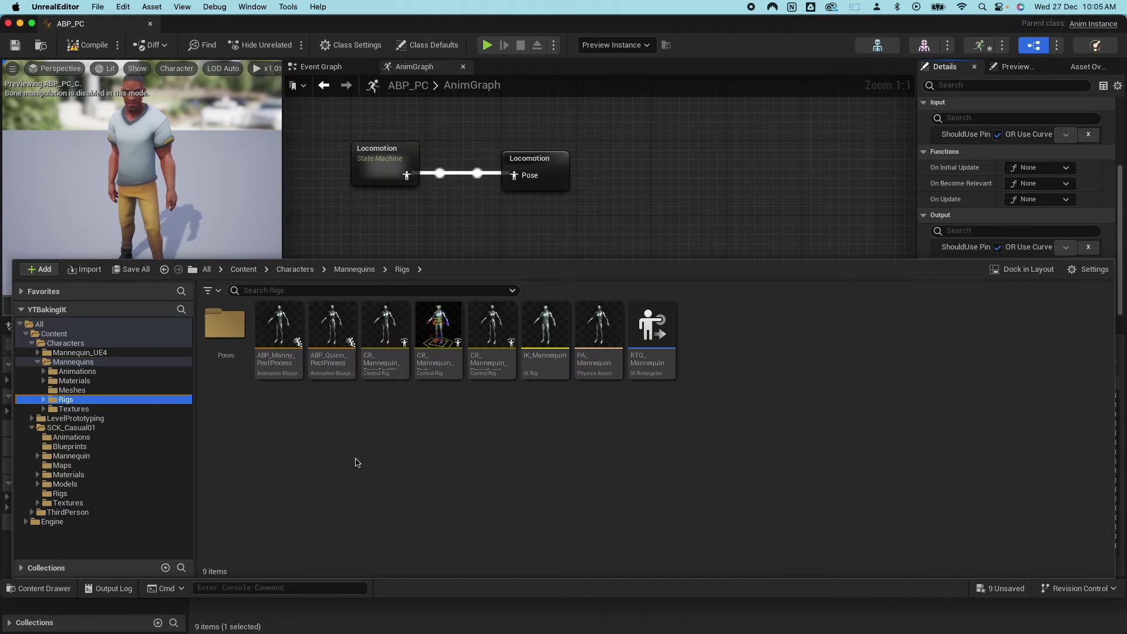
{"action": "right_click", "coordinate": [382, 340]}
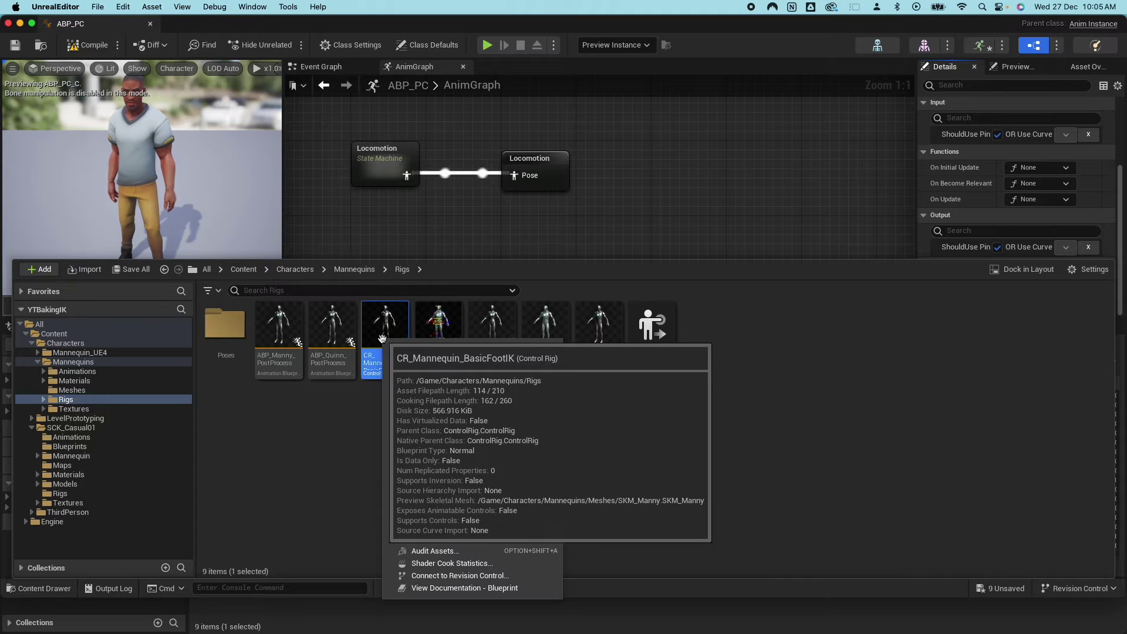
{"action": "left_click", "coordinate": [427, 387]}
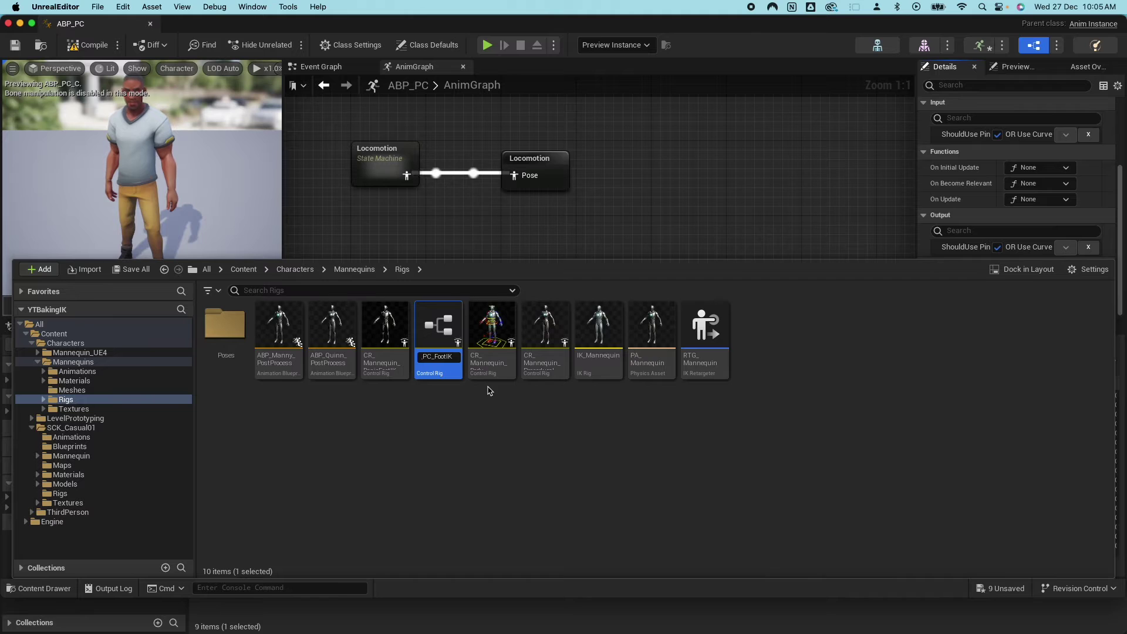
{"action": "key", "text": "Return"}
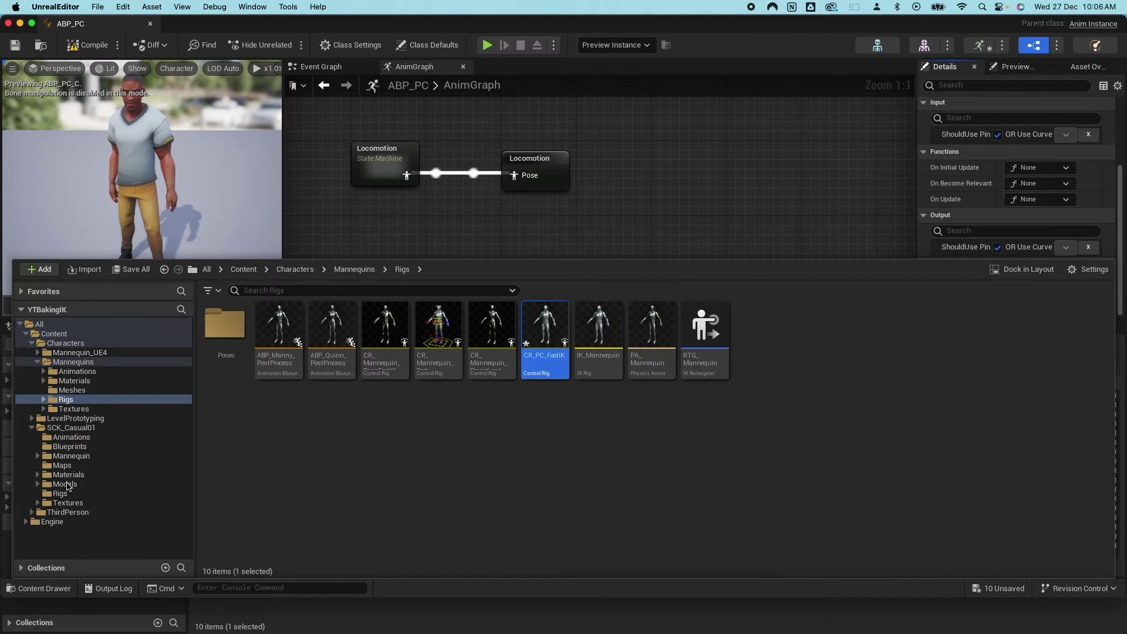
Move CR_PC_FootIK into the SCK_Casual01/Rigs folder and open that folder.
{"action": "left_click_drag", "start_coordinate": [543, 325], "coordinate": [60, 497]}
{"action": "left_click", "coordinate": [93, 518]}
{"action": "left_click", "coordinate": [60, 493]}
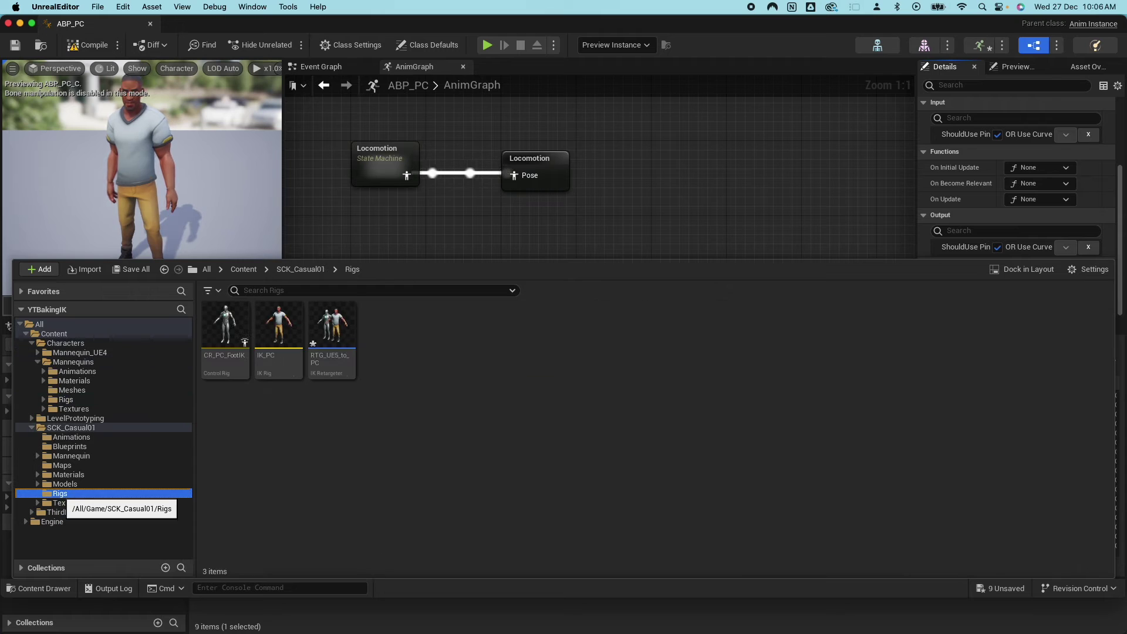
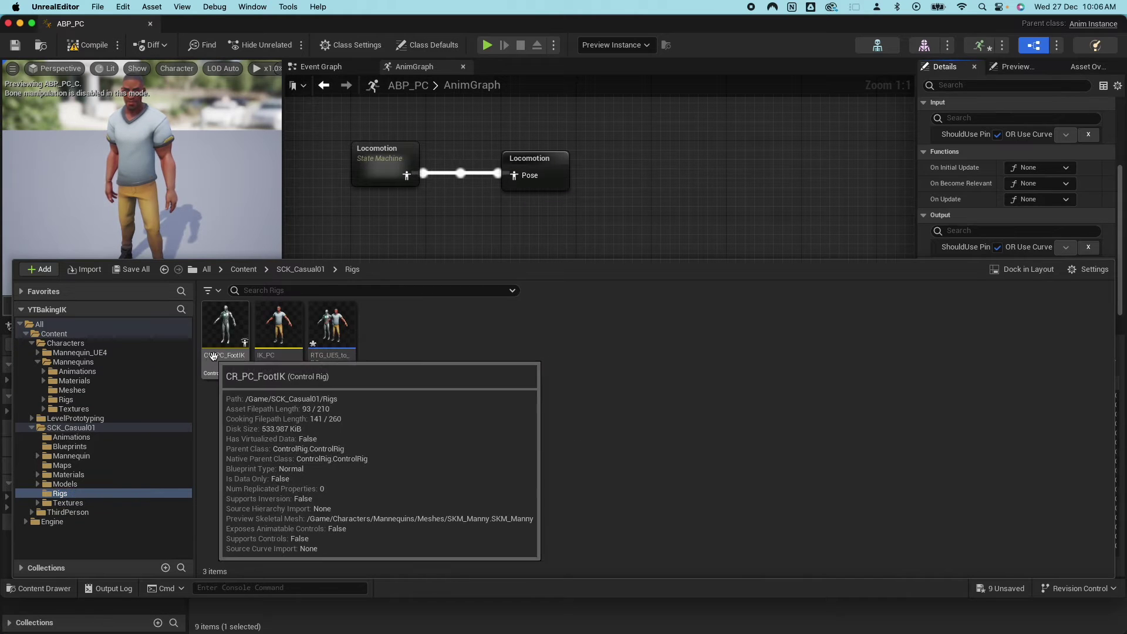
Open CR_PC_FootIK, refresh its rig hierarchy from the MESH_PC_01 skeletal mesh, and save the control rig.
{"action": "left_click", "coordinate": [238, 331]}
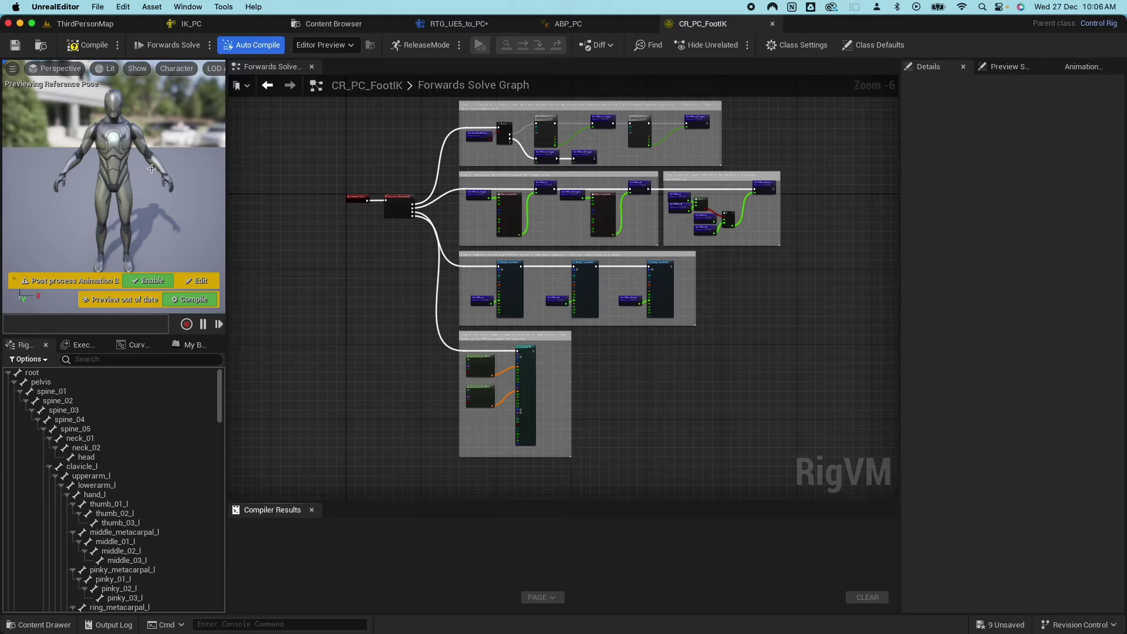
{"action": "left_click", "coordinate": [33, 374]}
{"action": "right_click", "coordinate": [34, 376]}
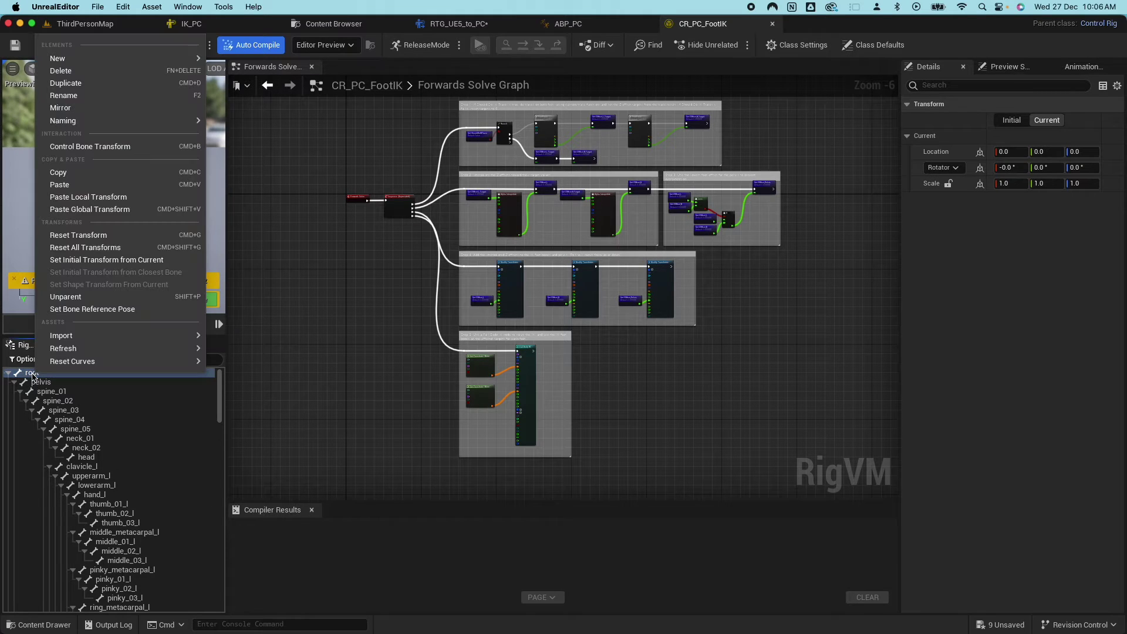
{"action": "mouse_move", "coordinate": [141, 348]}
{"action": "left_click", "coordinate": [239, 368]}
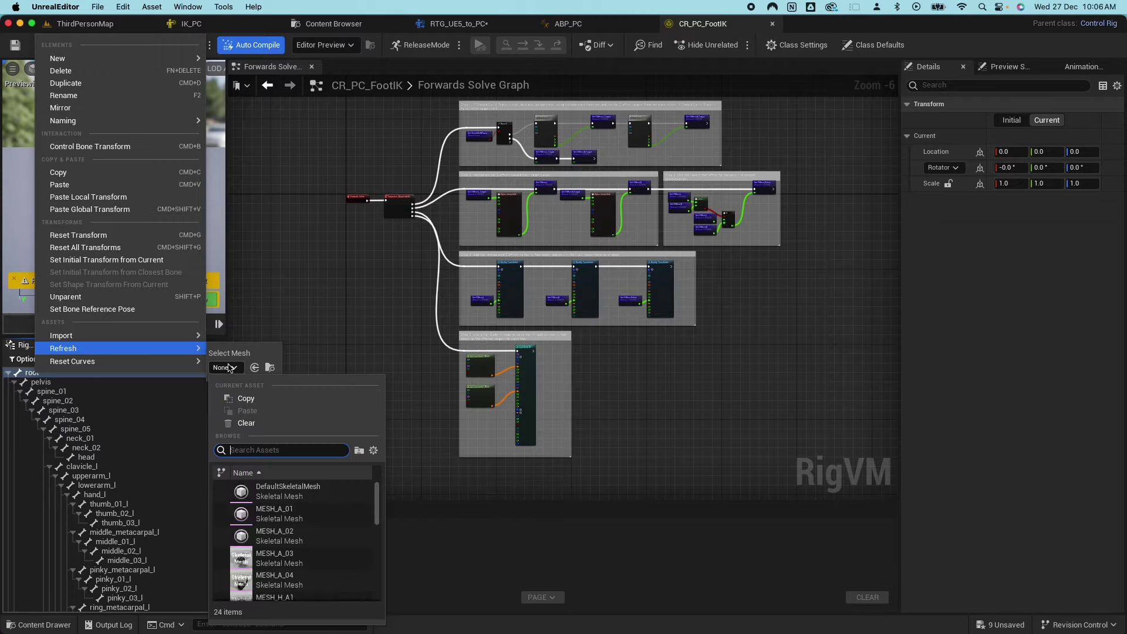
{"action": "scroll", "coordinate": [332, 489], "scroll_direction": "down", "scroll_amount": 6}
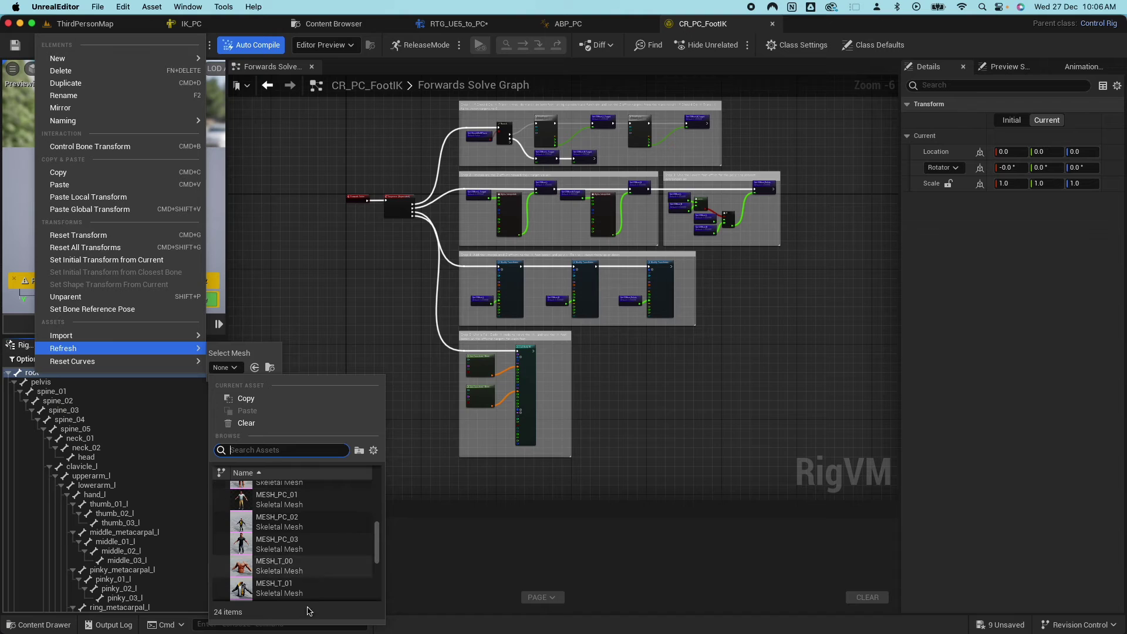
{"action": "scroll", "coordinate": [290, 537], "scroll_direction": "down", "scroll_amount": 3}
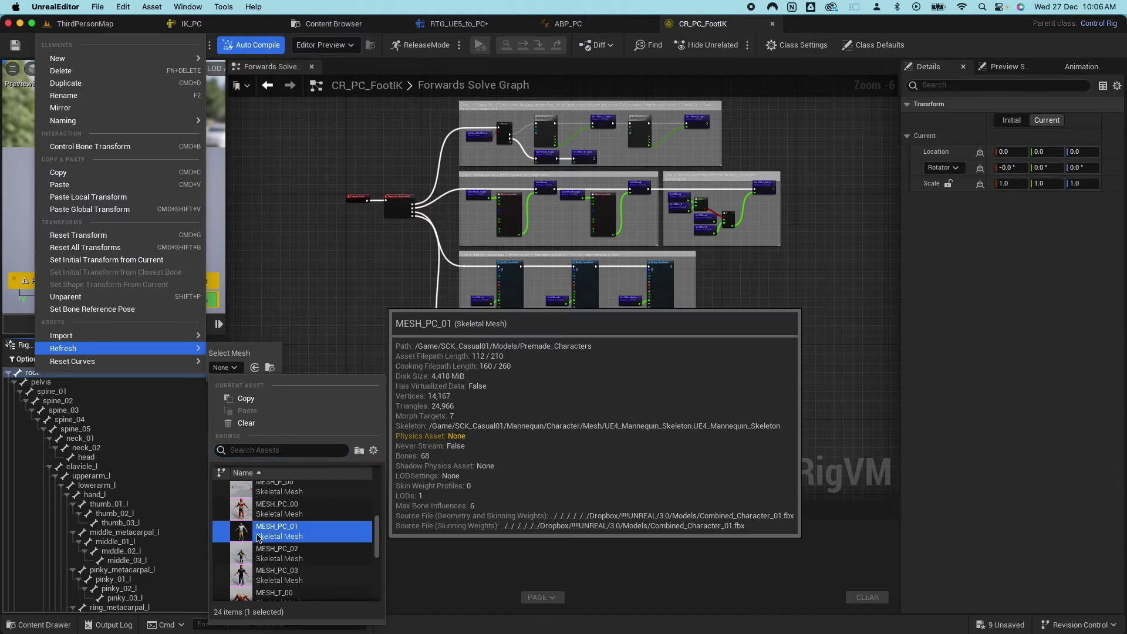
{"action": "left_click", "coordinate": [288, 543]}
{"action": "left_click", "coordinate": [15, 47]}
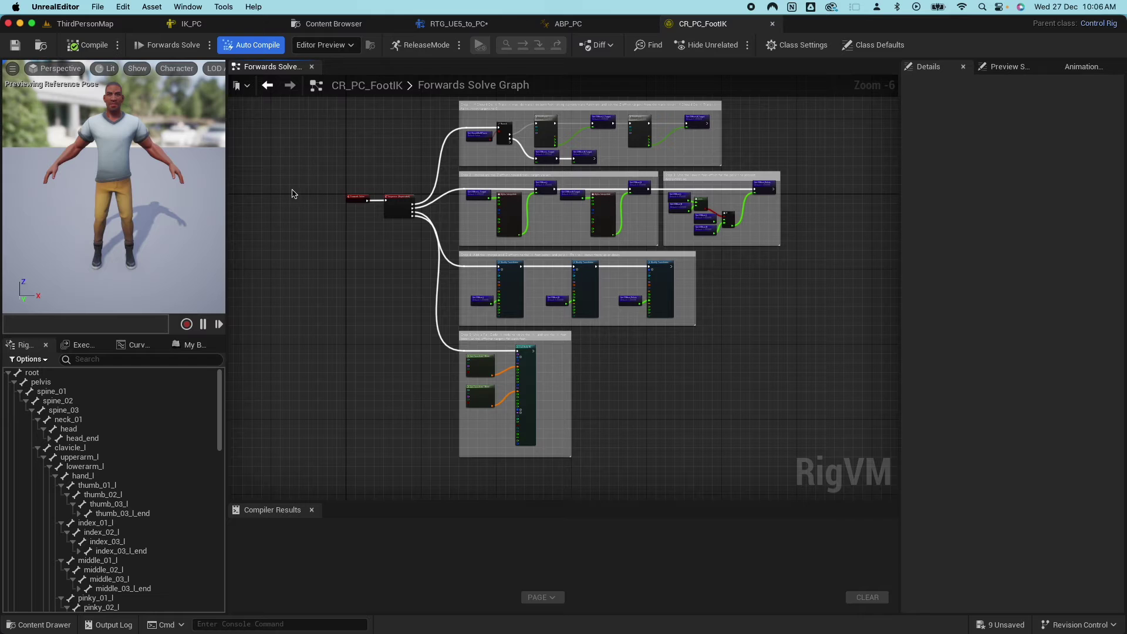
Set the Control Rig node's class to CR_PC_FootIK in ABP_PC's AnimGraph, then compile and save the animation blueprint.
{"action": "left_click", "coordinate": [587, 23]}
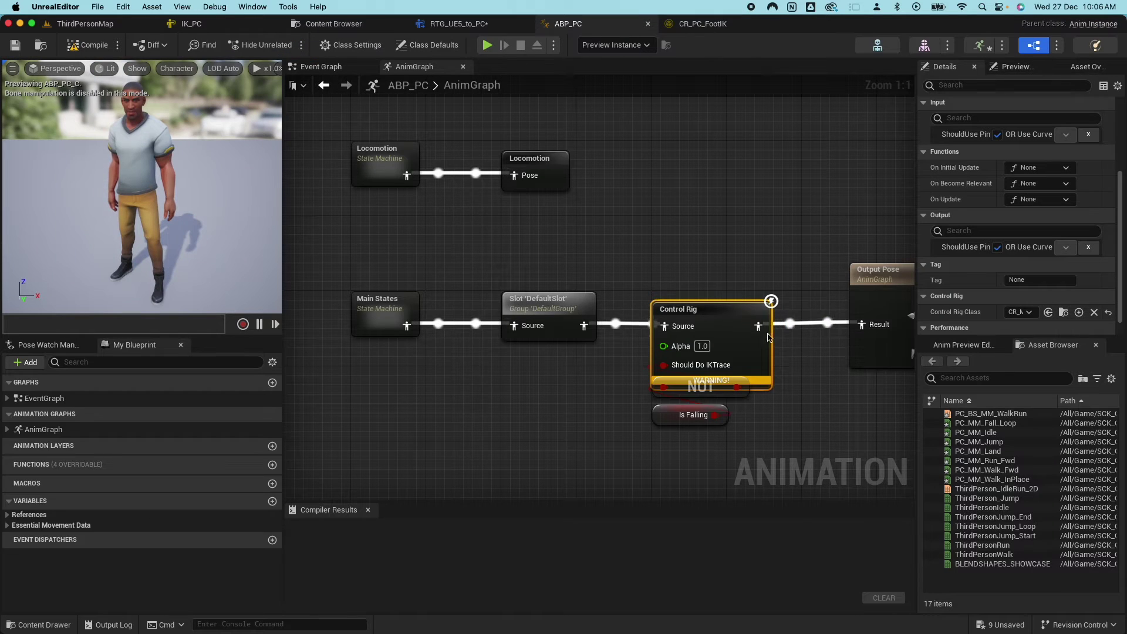
{"action": "scroll", "coordinate": [1035, 298], "scroll_direction": "up", "scroll_amount": 2}
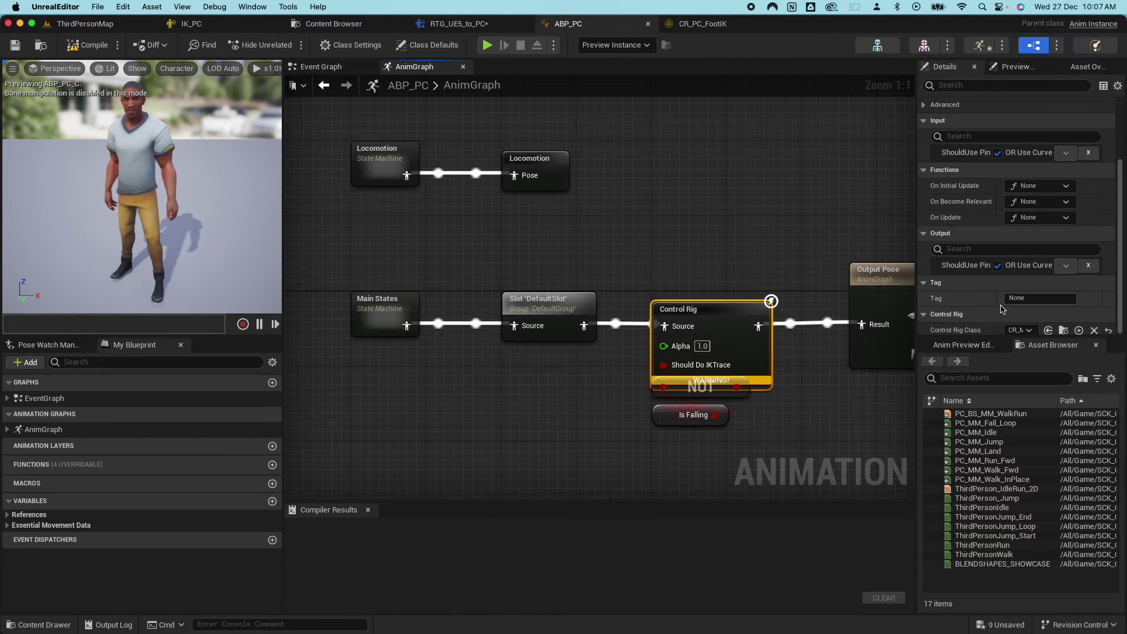
{"action": "left_click", "coordinate": [1029, 332]}
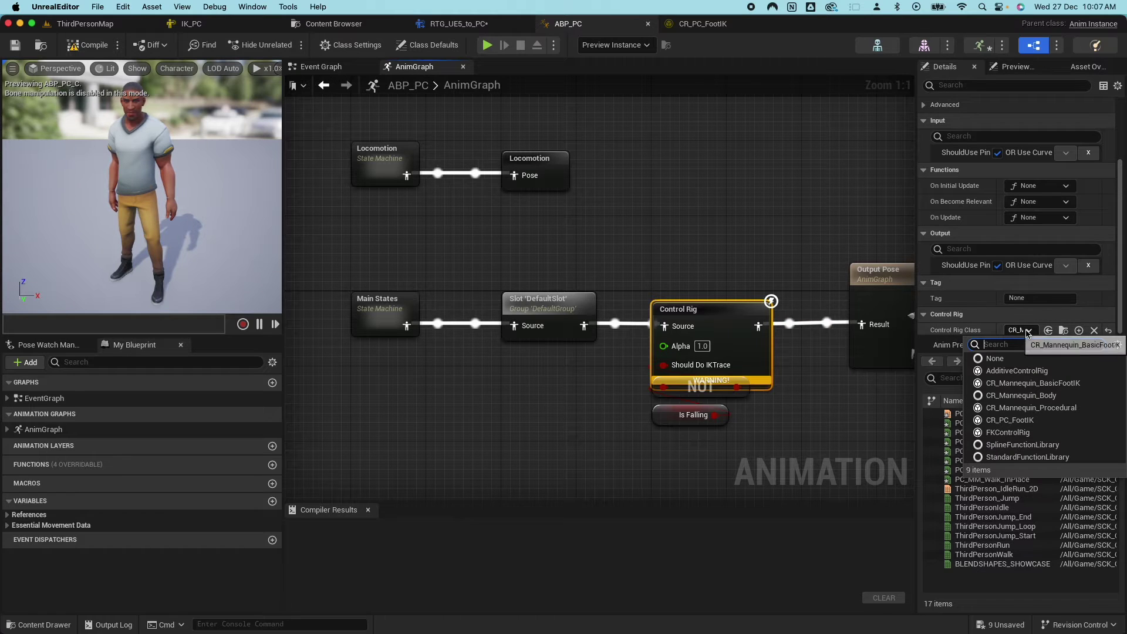
{"action": "left_click", "coordinate": [1002, 420]}
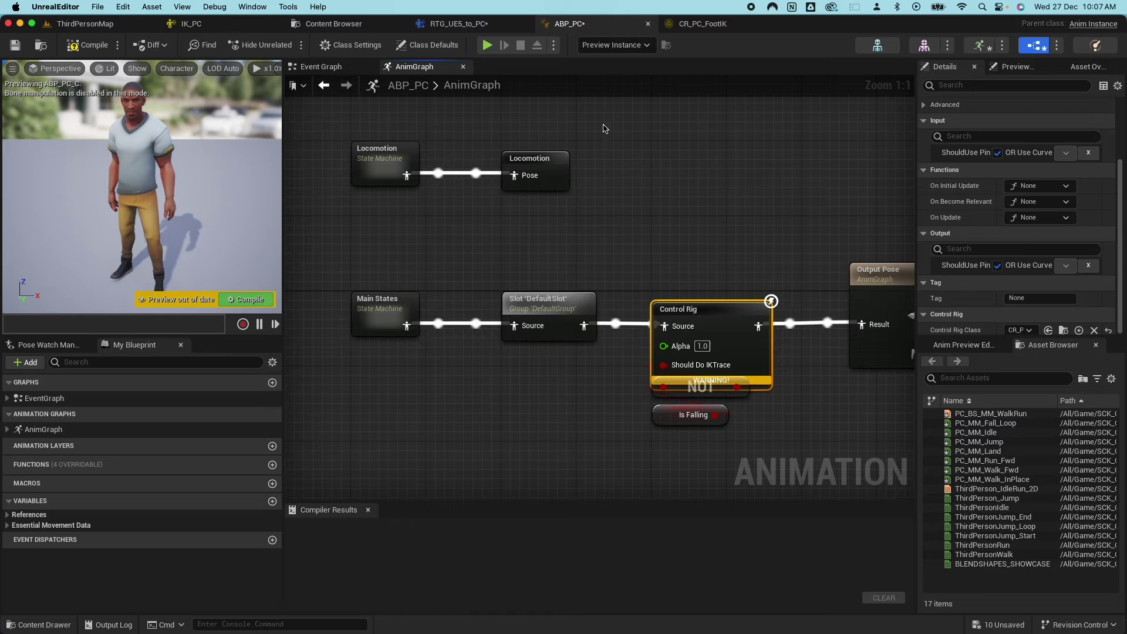
{"action": "left_click", "coordinate": [82, 46]}
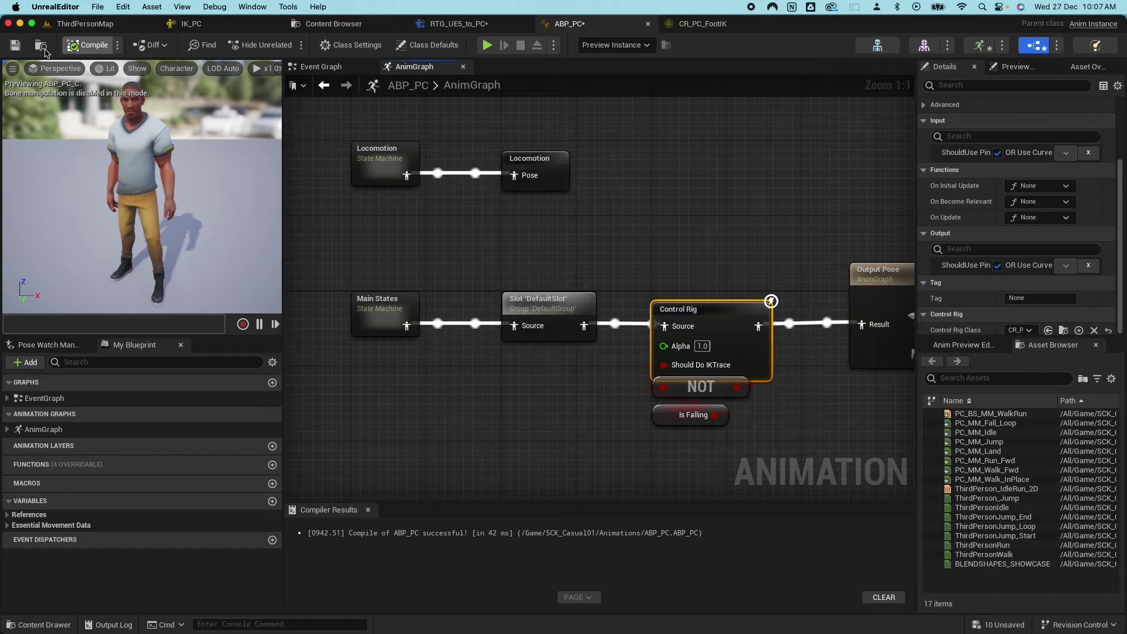
{"action": "left_click", "coordinate": [15, 45]}
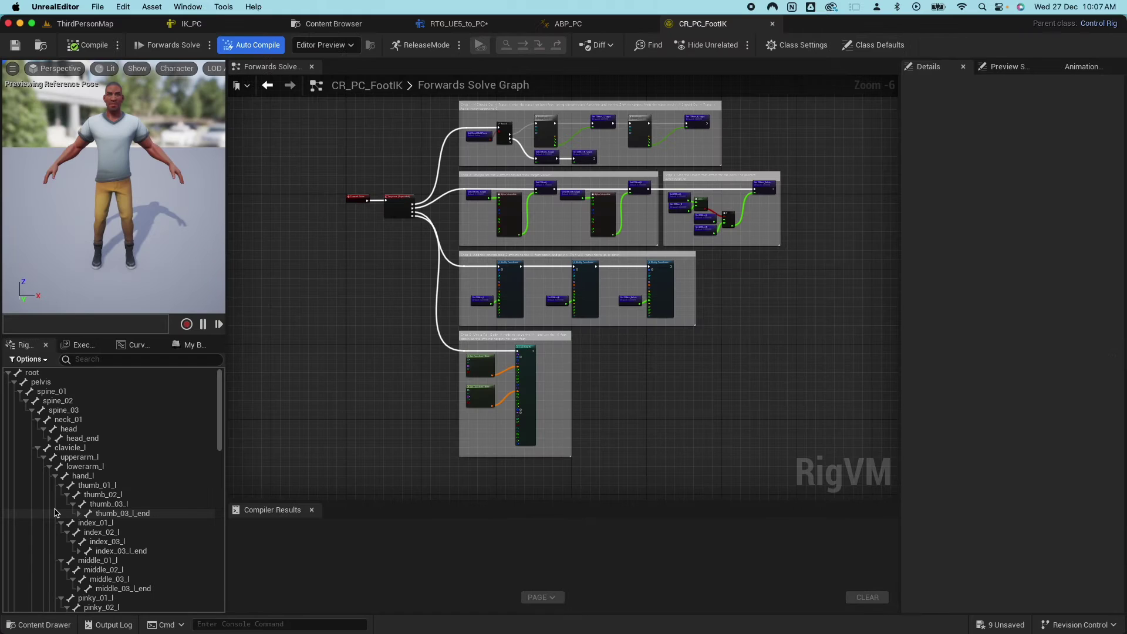
Check the IK foot bones in CR_PC_FootIK's rig hierarchy, and open BP_ThirdPersonCharacter from the ThirdPerson/Blueprints folder.
{"action": "scroll", "coordinate": [54, 512], "scroll_direction": "down", "scroll_amount": 15}
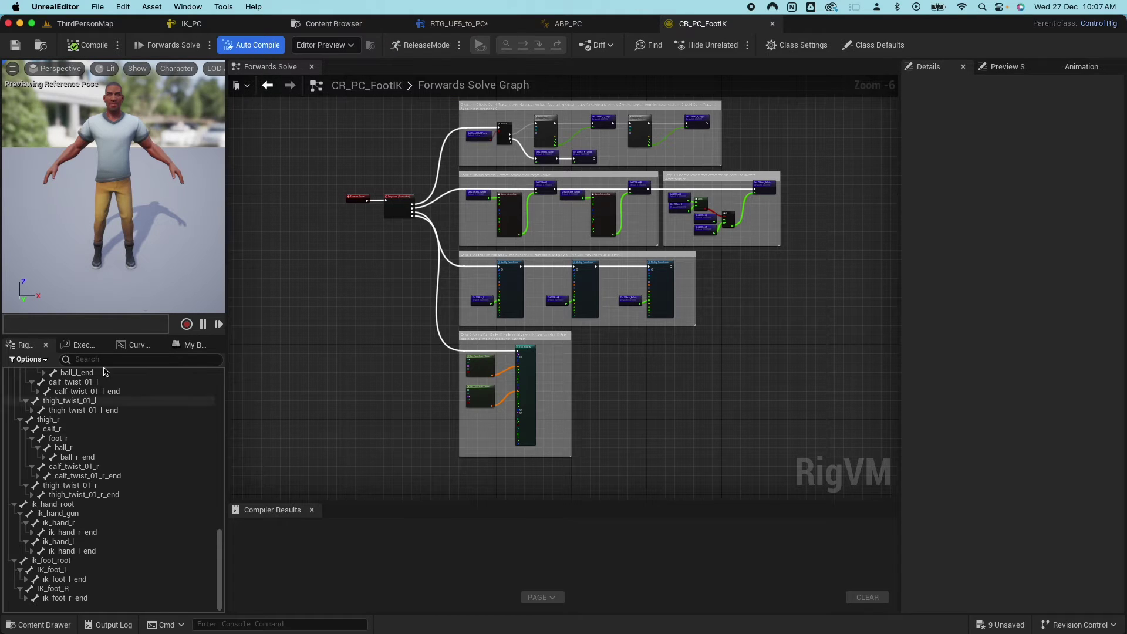
{"action": "left_click", "coordinate": [332, 23]}
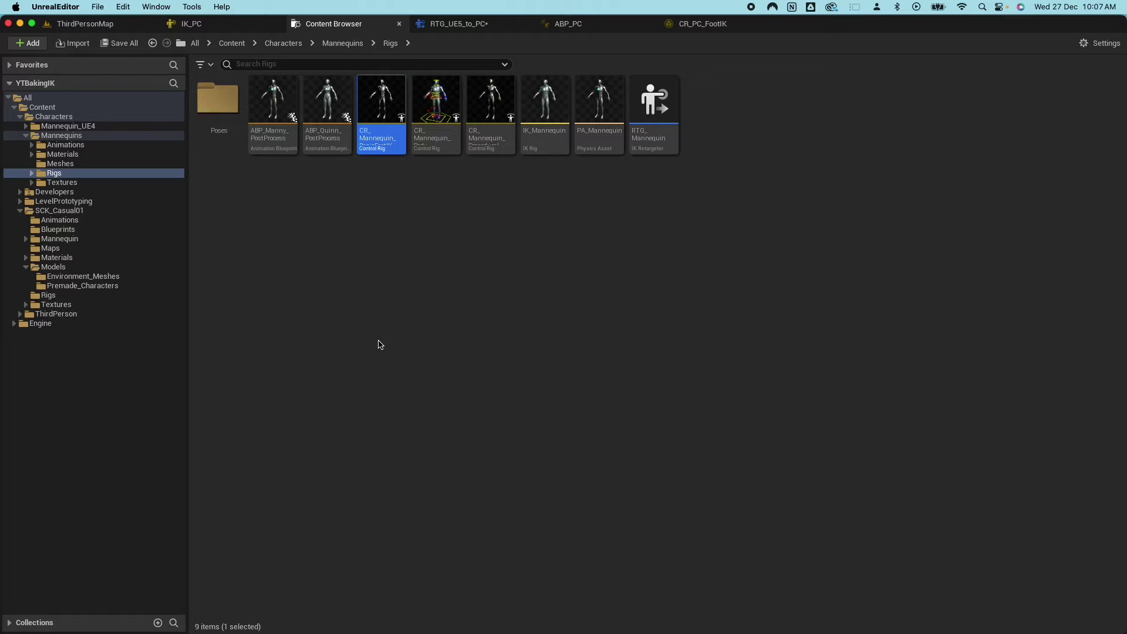
{"action": "left_click", "coordinate": [380, 345]}
{"action": "left_click", "coordinate": [54, 314]}
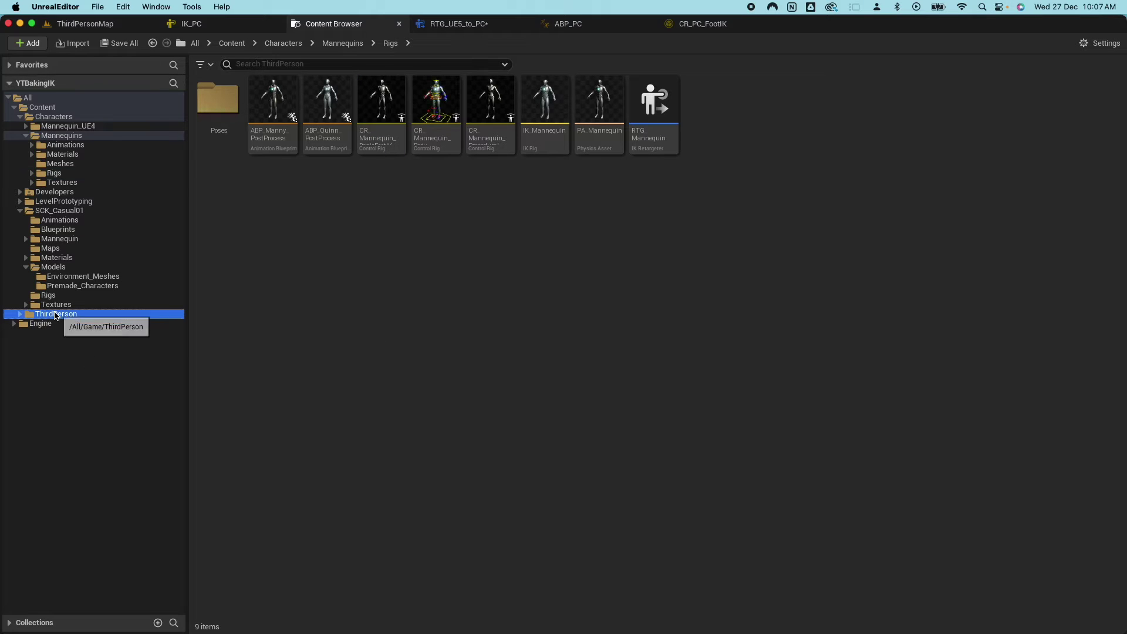
{"action": "double_click", "coordinate": [214, 102]}
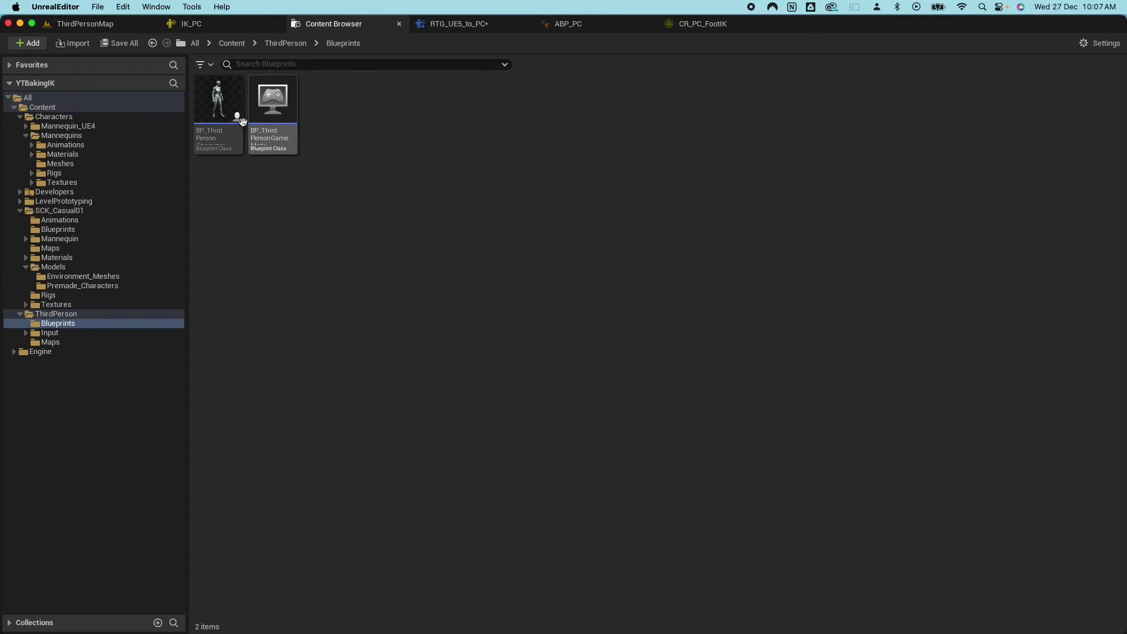
{"action": "double_click", "coordinate": [218, 100]}
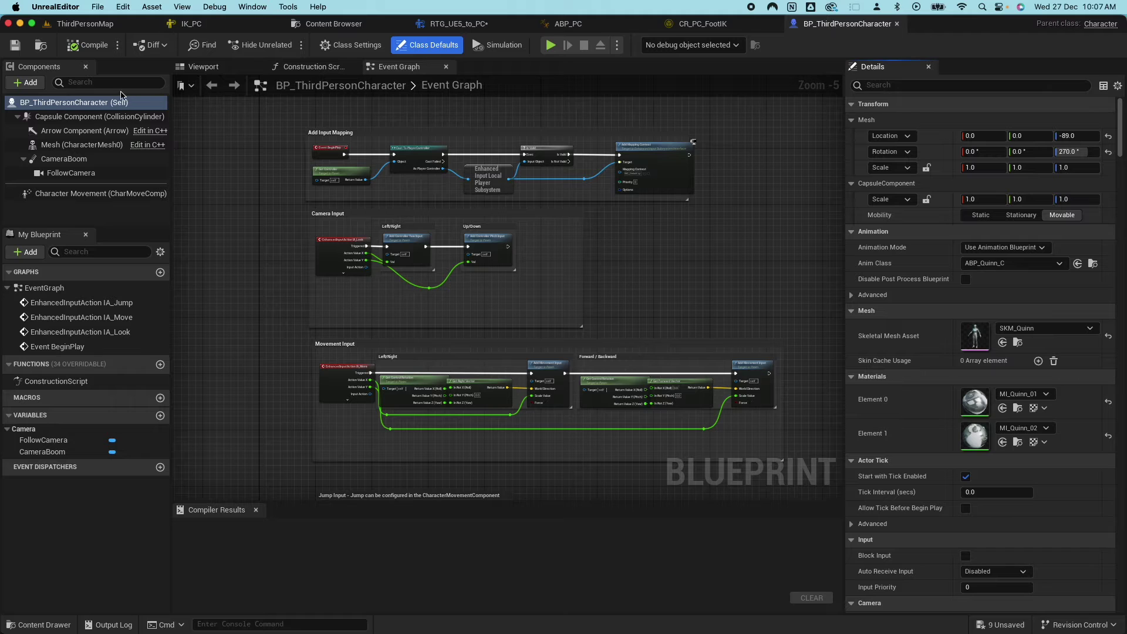
Show BP_ThirdPersonCharacter's viewport and set its Mesh component's skeletal mesh asset to MESH_PC_01.
{"action": "left_click", "coordinate": [200, 66]}
{"action": "left_click", "coordinate": [74, 145]}
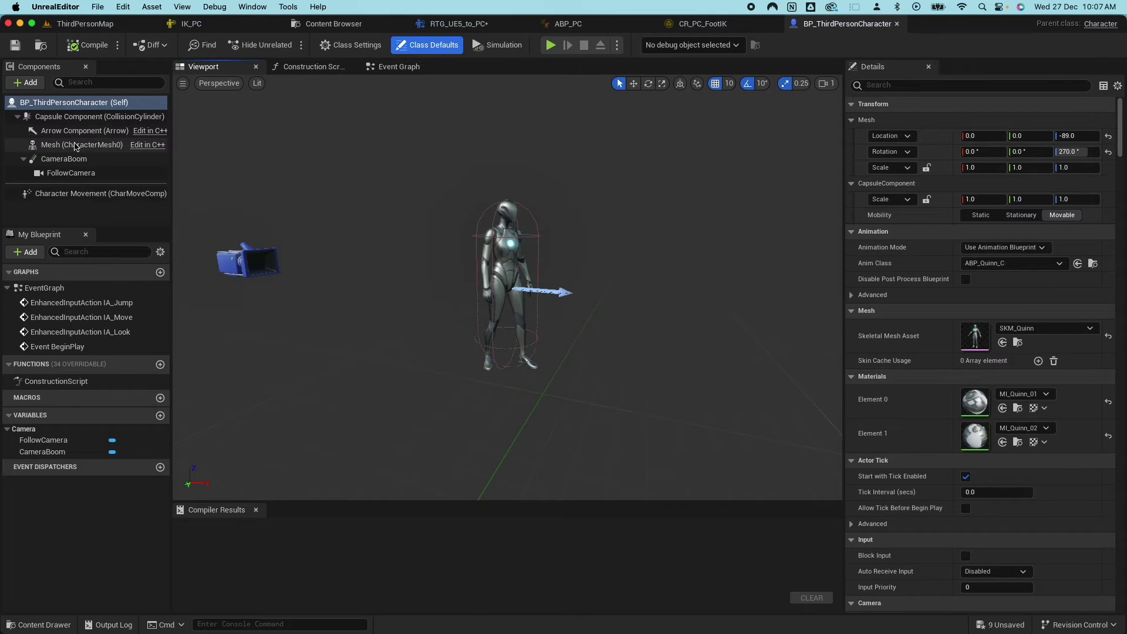
{"action": "left_click", "coordinate": [1045, 391]}
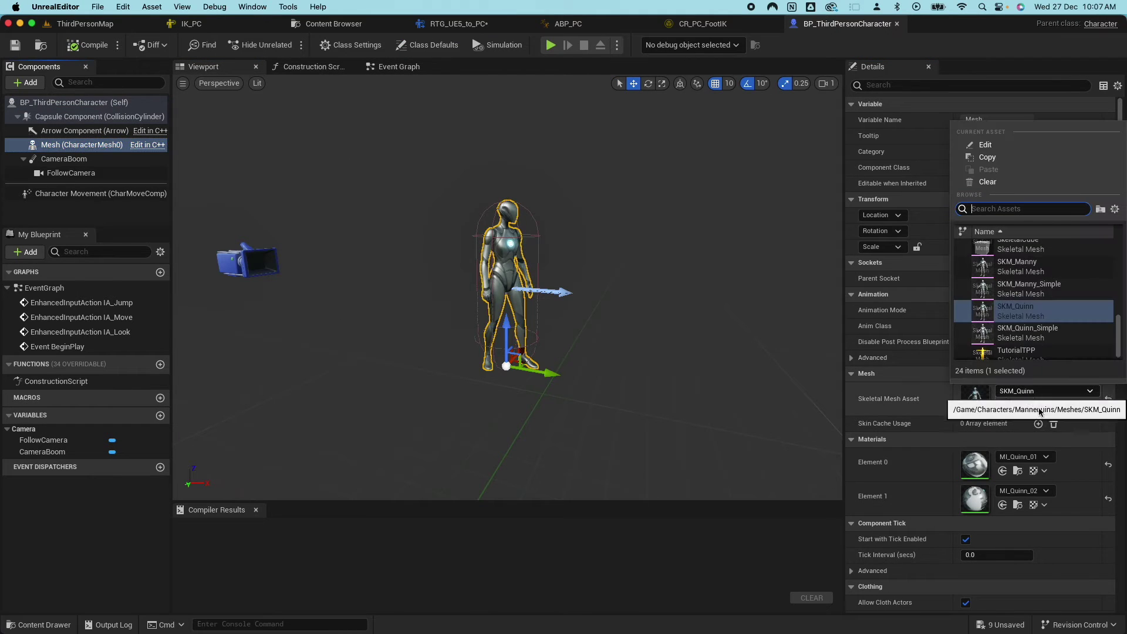
{"action": "scroll", "coordinate": [1039, 315], "scroll_direction": "up", "scroll_amount": 5}
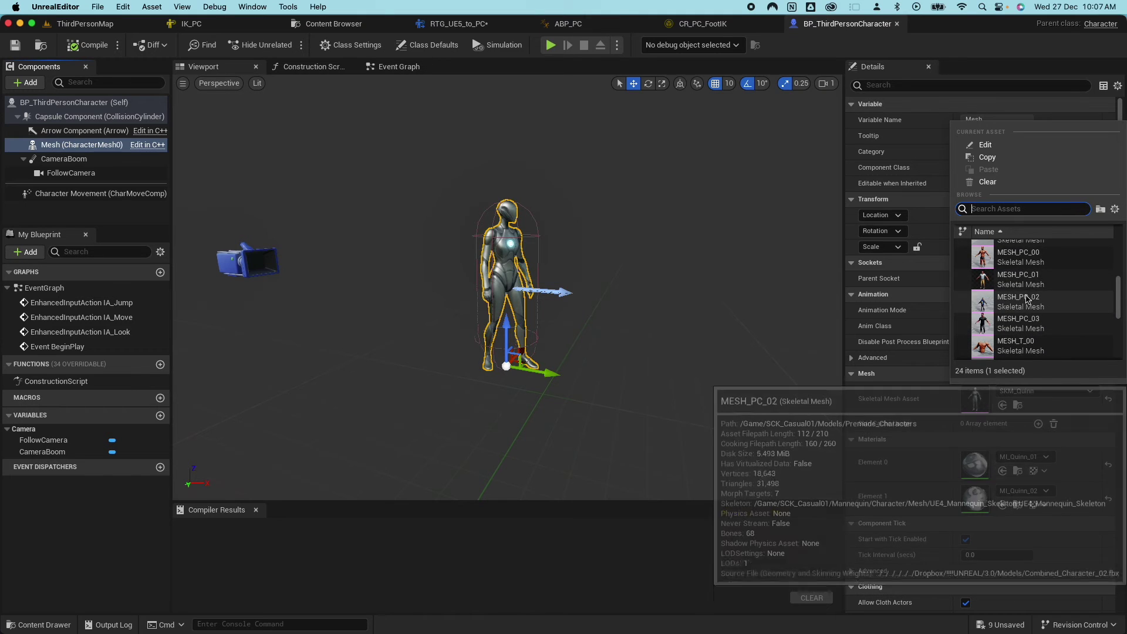
{"action": "left_click", "coordinate": [1025, 284]}
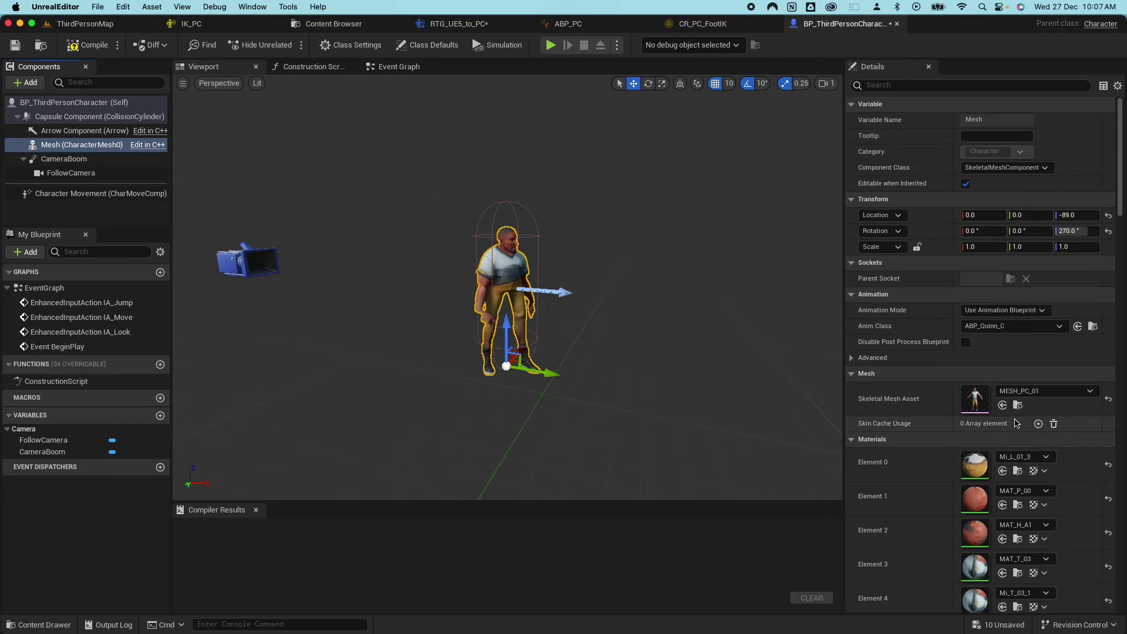
Set the Mesh component's Anim Class to ABP_PC, then compile and save BP_ThirdPersonCharacter.
{"action": "left_click", "coordinate": [1013, 328]}
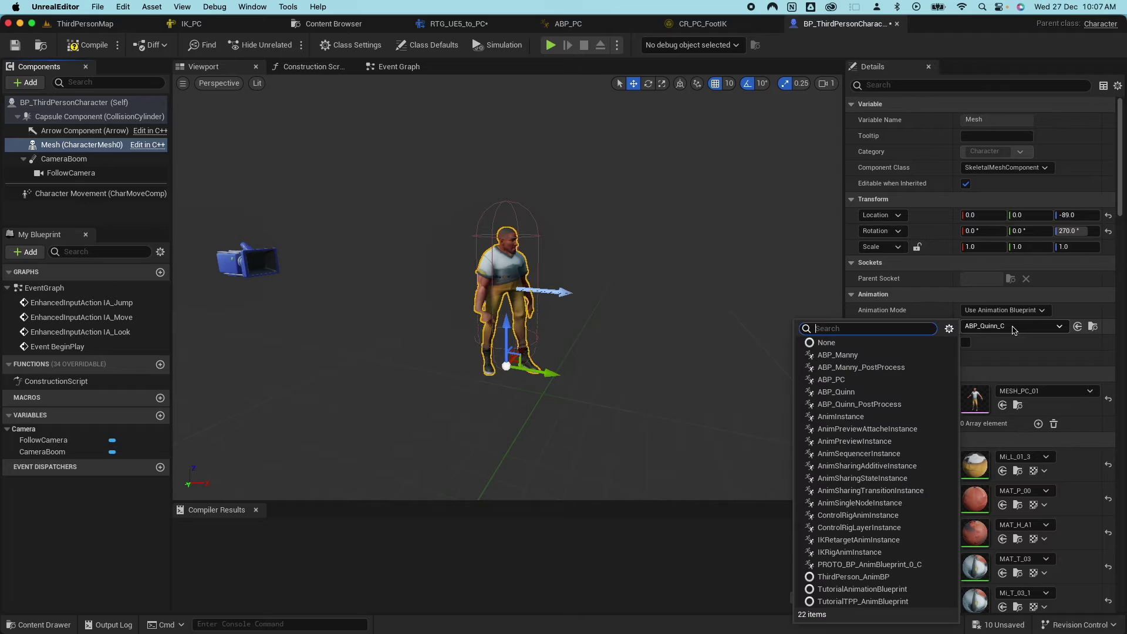
{"action": "left_click", "coordinate": [831, 381]}
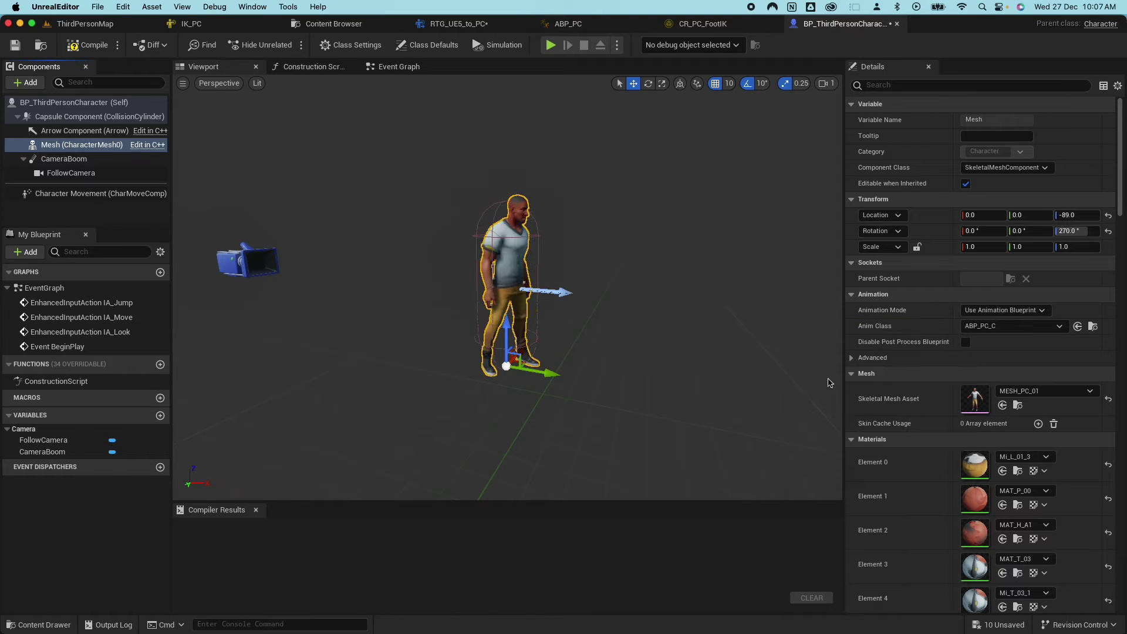
{"action": "left_click", "coordinate": [85, 45]}
{"action": "left_click", "coordinate": [16, 45]}
Play ThirdPersonMap, run and jump with the character, check its foot placement on the low ramp's edge, and stop playing.
{"action": "left_click", "coordinate": [85, 23]}
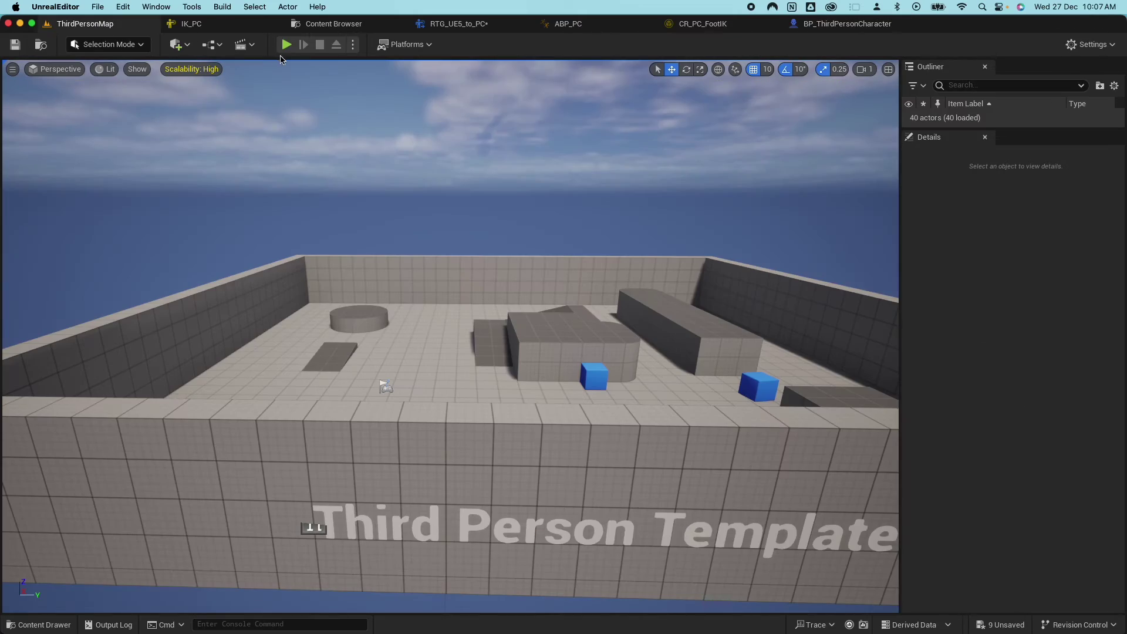
{"action": "left_click", "coordinate": [283, 46]}
{"action": "left_click", "coordinate": [281, 176]}
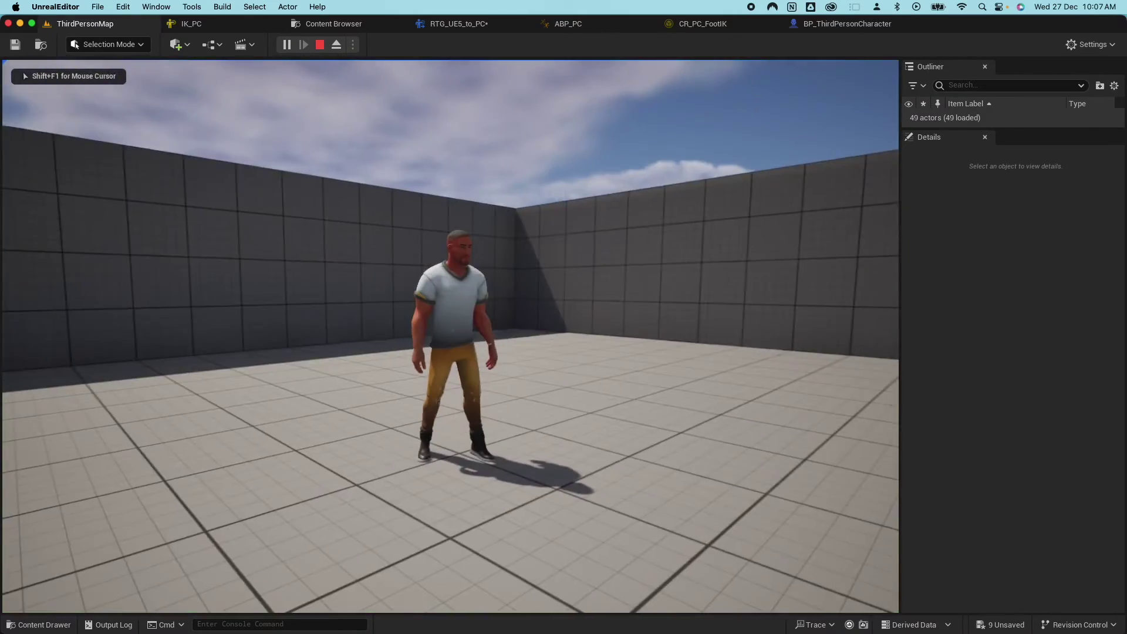
{"action": "key", "text": "w"}
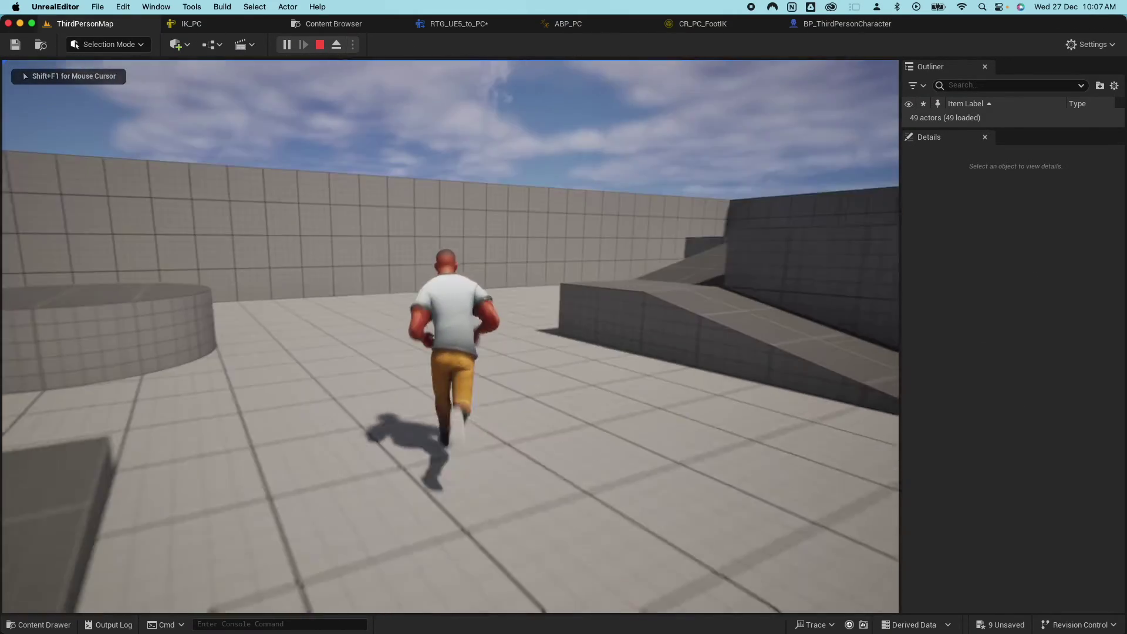
{"action": "key", "text": "space"}
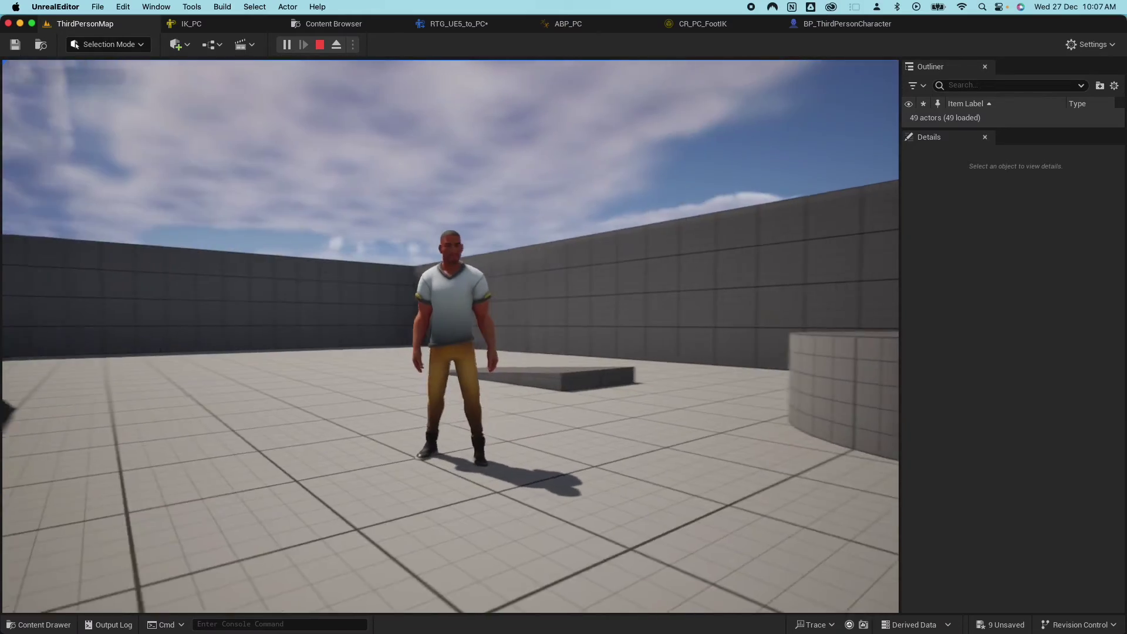
{"action": "key", "text": "w"}
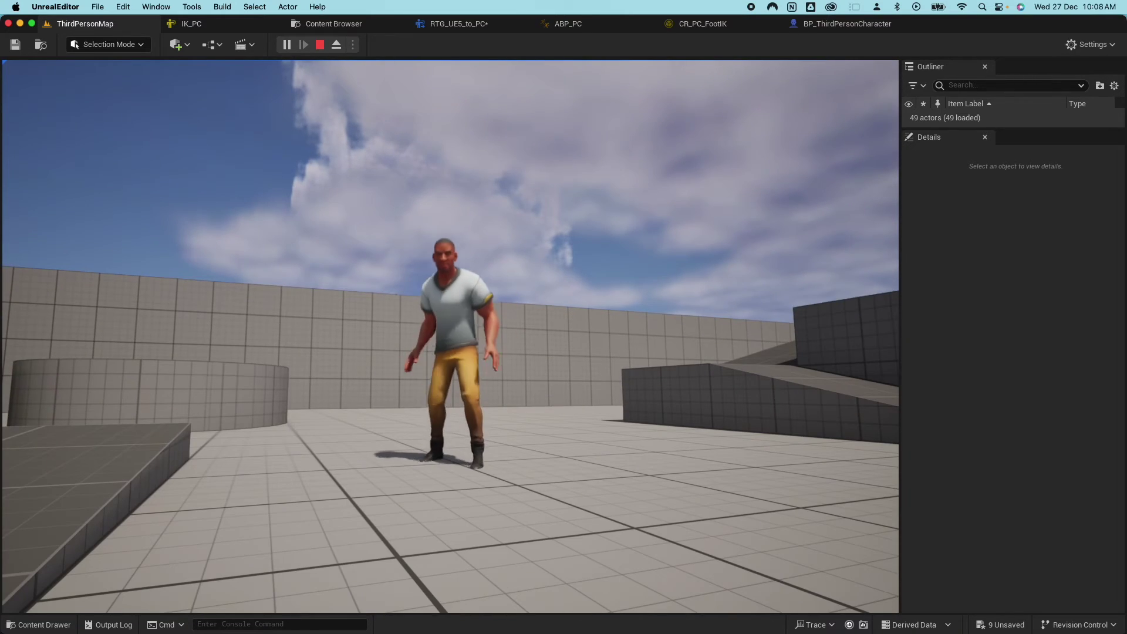
{"action": "key", "text": "space"}
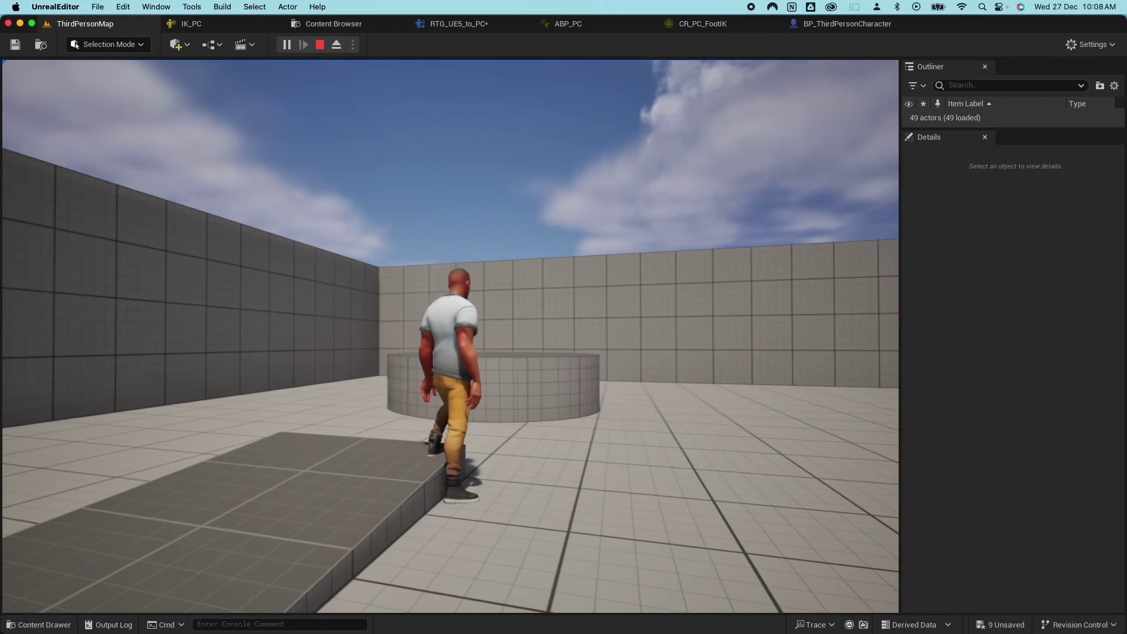
{"action": "key", "text": "Escape"}
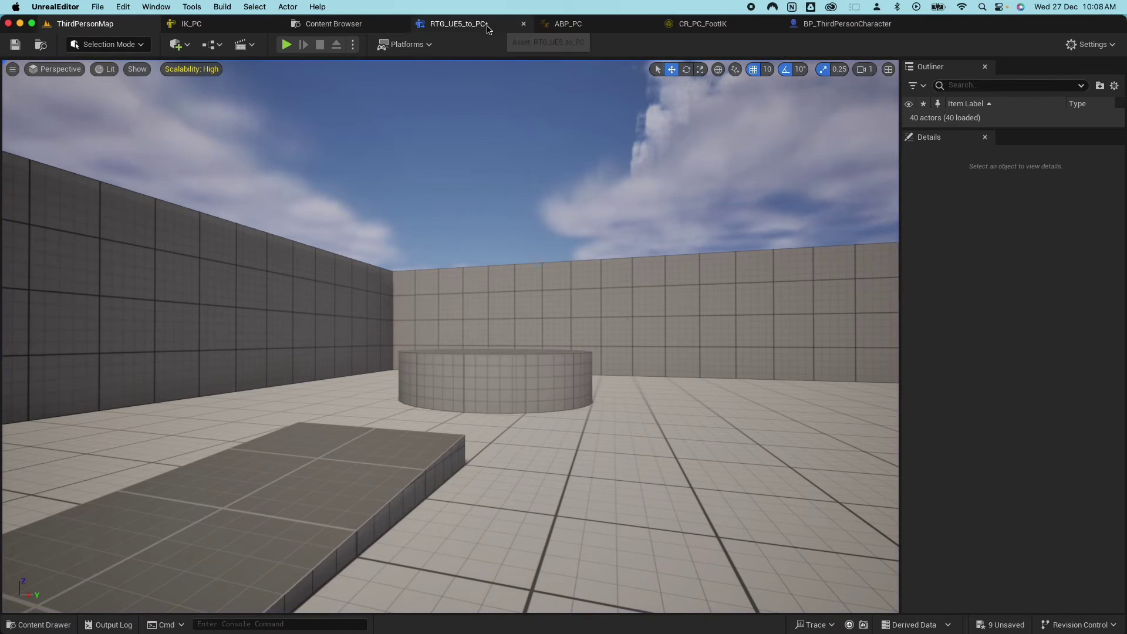
Open the RTG_UE5_to_PC retargeter from the SCK_Casual01/Rigs folder and inspect the character's feet in its preview.
{"action": "left_click", "coordinate": [585, 29]}
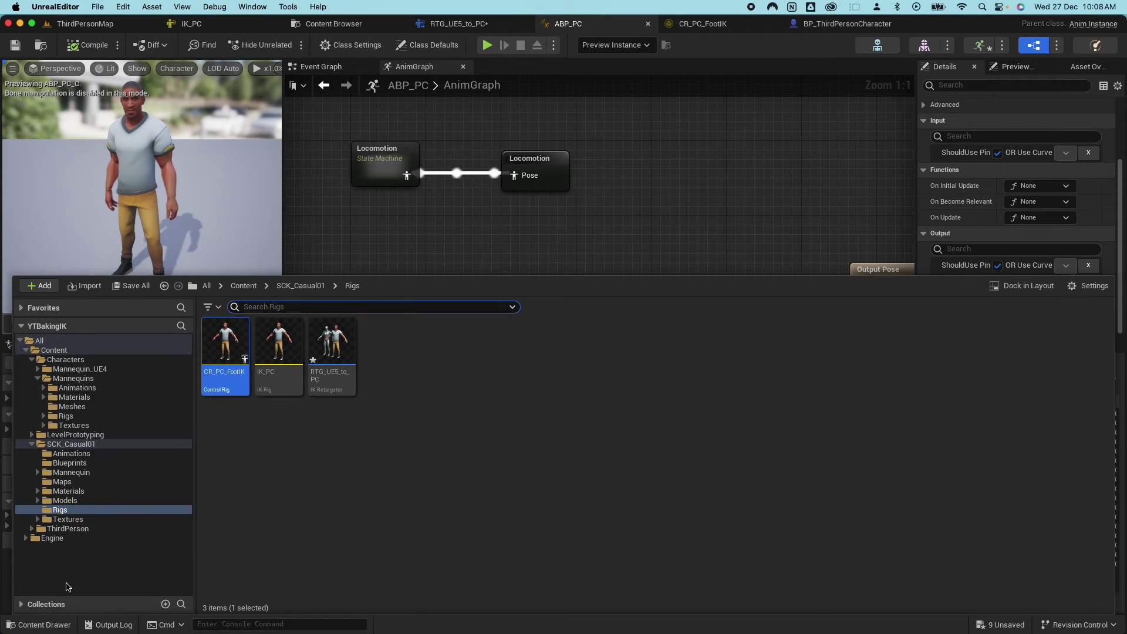
{"action": "left_click", "coordinate": [45, 626]}
{"action": "left_click", "coordinate": [324, 343]}
{"action": "double_click", "coordinate": [324, 344]}
{"action": "right_click_drag", "start_coordinate": [660, 347], "coordinate": [670, 344]}
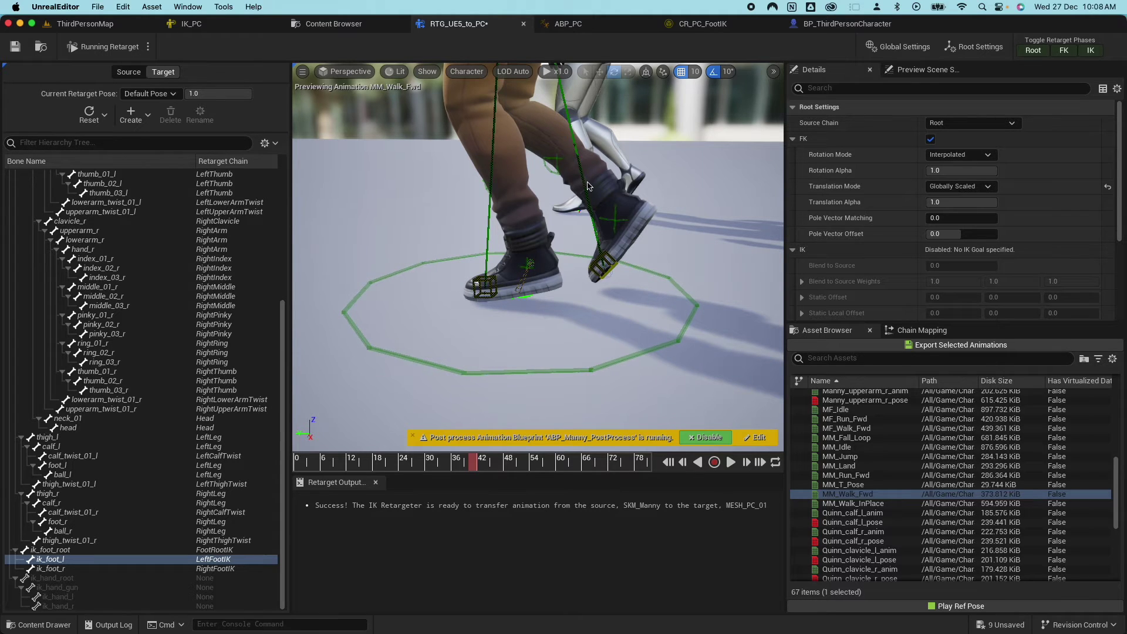
Examine the source skeleton's leg and IK foot bones in the retargeter, including the foot_r bone's transform.
{"action": "left_click", "coordinate": [133, 72]}
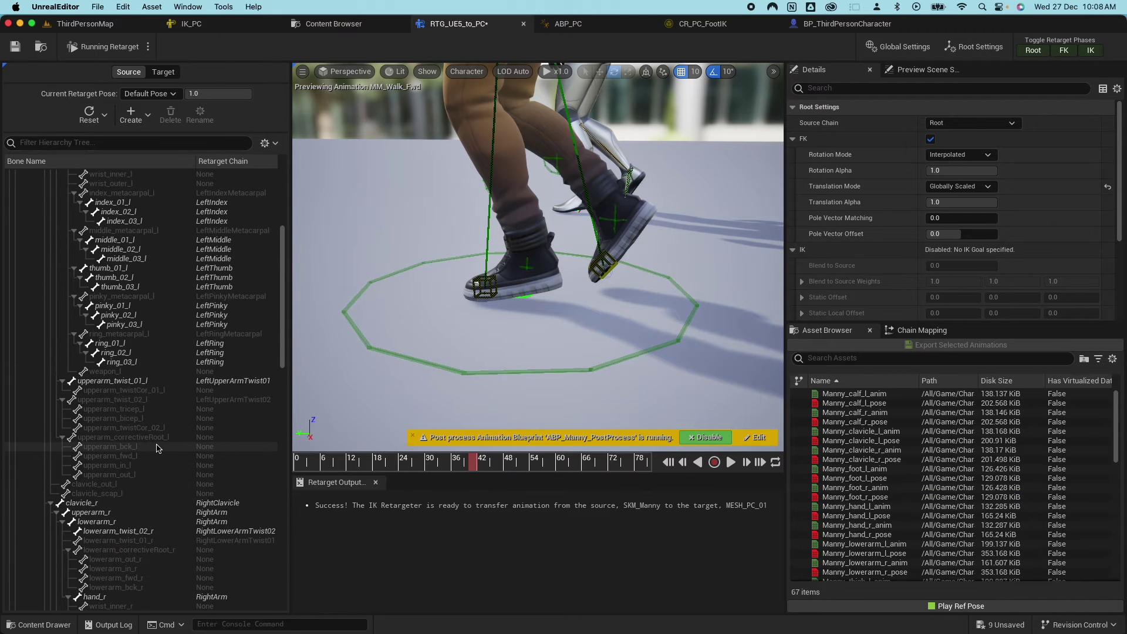
{"action": "scroll", "coordinate": [154, 449], "scroll_direction": "down", "scroll_amount": 10}
{"action": "scroll", "coordinate": [154, 449], "scroll_direction": "down", "scroll_amount": 5}
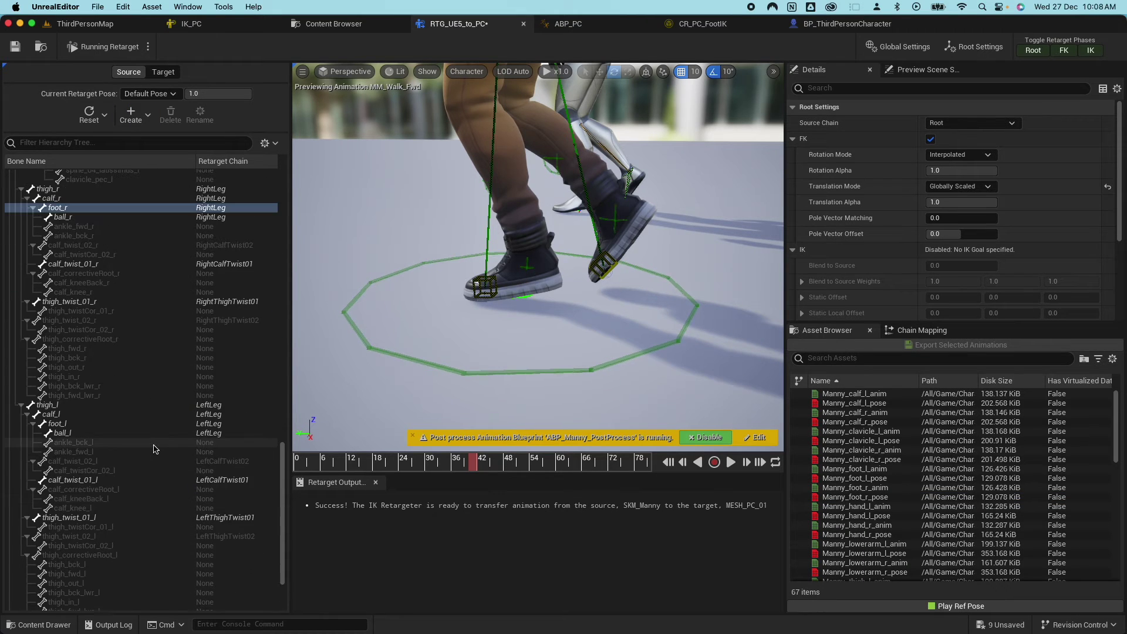
{"action": "double_click", "coordinate": [59, 257]}
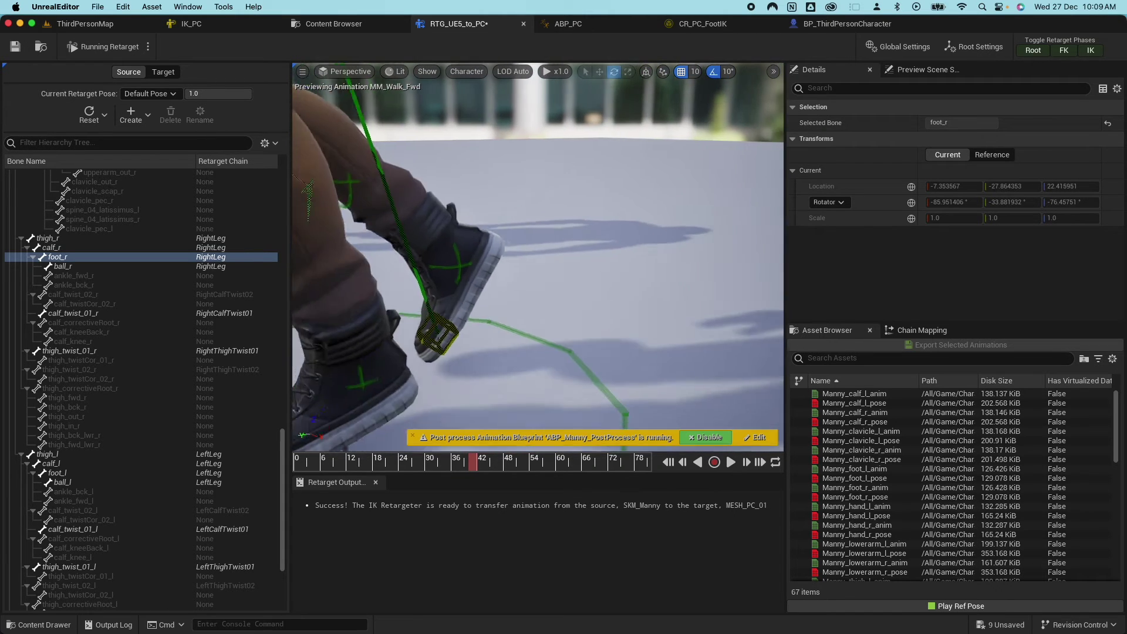
{"action": "left_click_drag", "start_coordinate": [393, 268], "coordinate": [393, 267]}
{"action": "scroll", "coordinate": [70, 305], "scroll_direction": "down", "scroll_amount": 5}
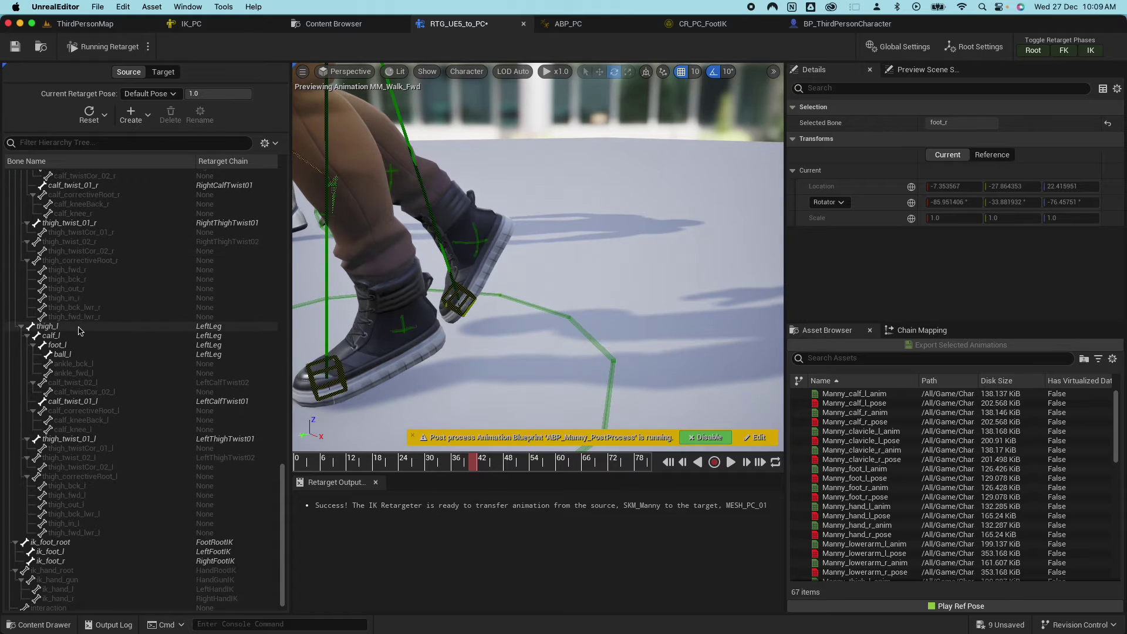
Examine the target skeleton's foot_r bone and compare its current transform and foot pose with the source.
{"action": "left_click", "coordinate": [164, 72]}
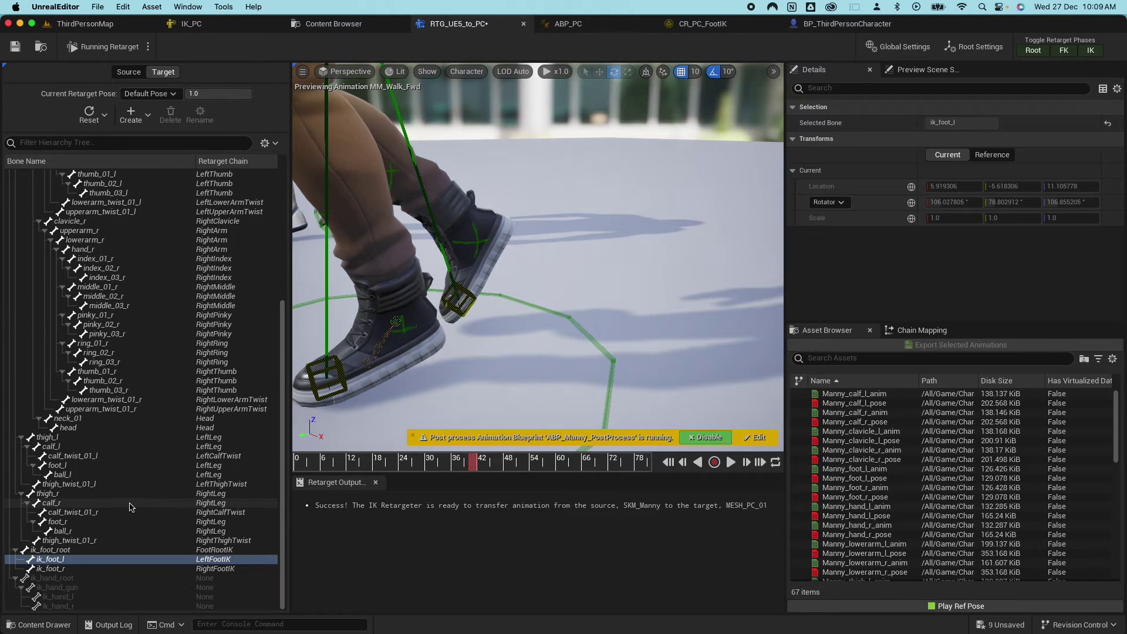
{"action": "scroll", "coordinate": [119, 505], "scroll_direction": "up", "scroll_amount": 2}
{"action": "scroll", "coordinate": [69, 485], "scroll_direction": "down", "scroll_amount": 2}
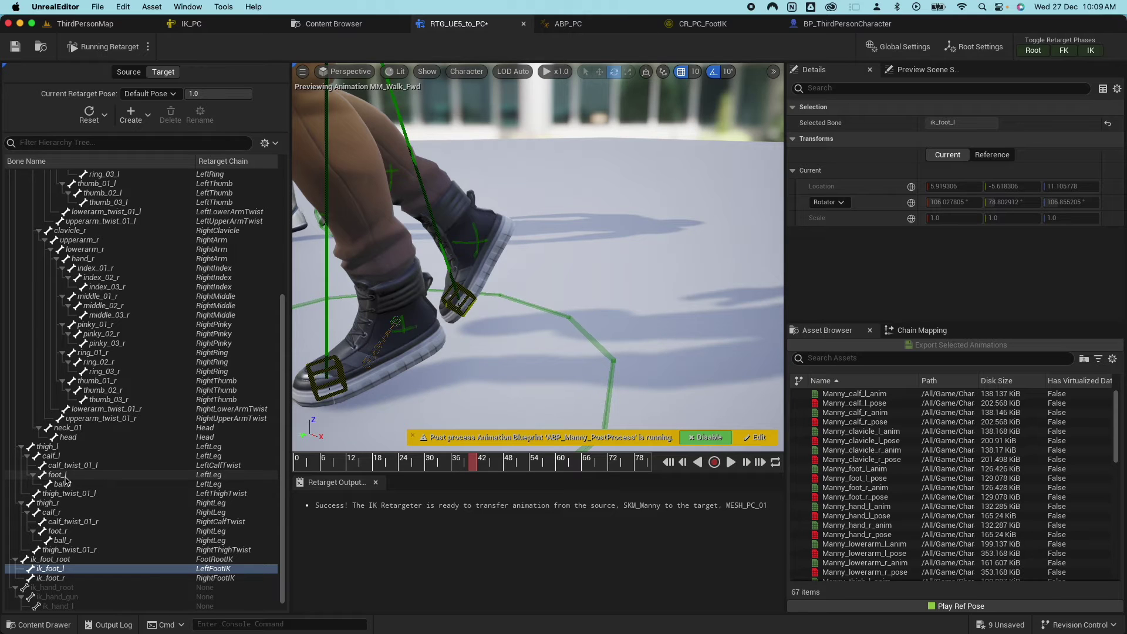
{"action": "left_click", "coordinate": [68, 532]}
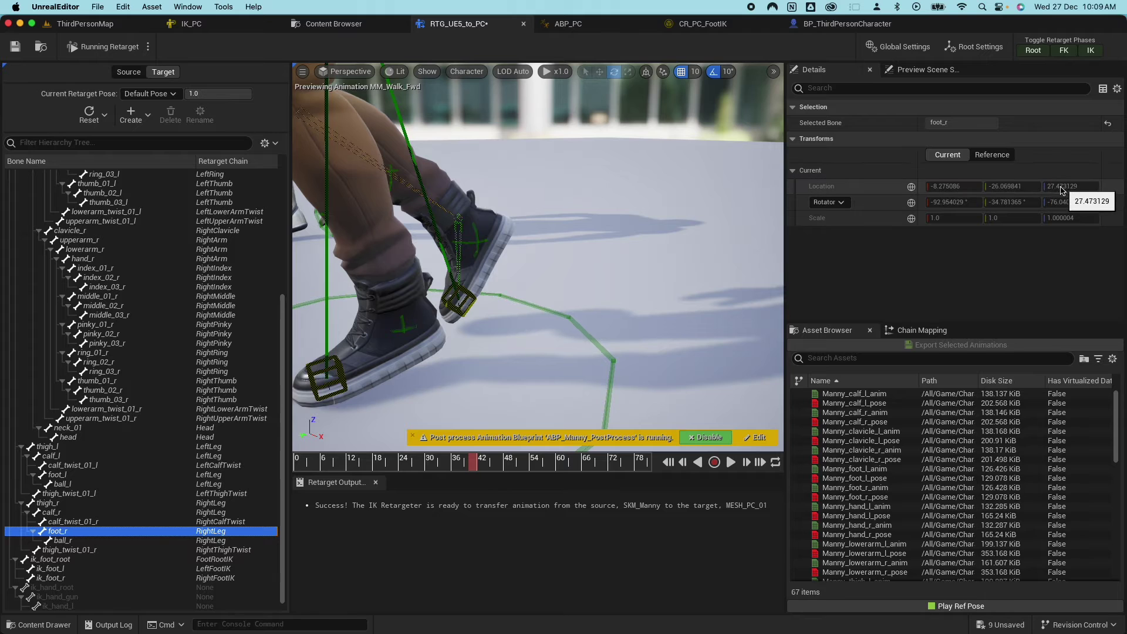
{"action": "left_click_drag", "start_coordinate": [588, 304], "coordinate": [526, 183]}
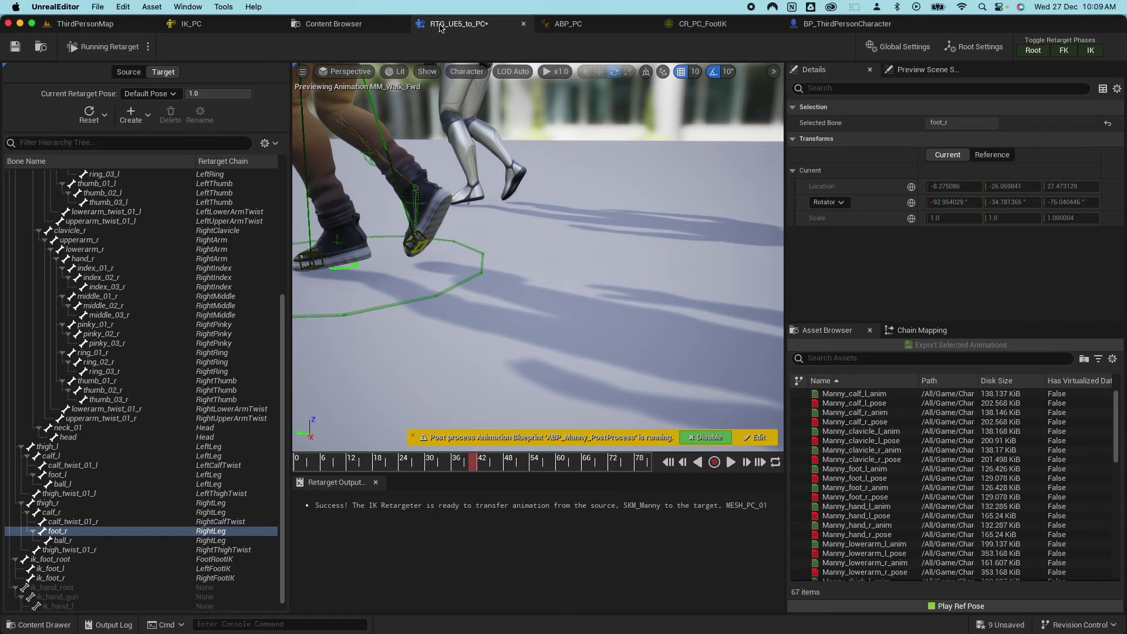
Play ThirdPersonMap, check the standing and jumping character's feet against the floor, and stop playing.
{"action": "left_click", "coordinate": [94, 24]}
{"action": "left_click", "coordinate": [287, 45]}
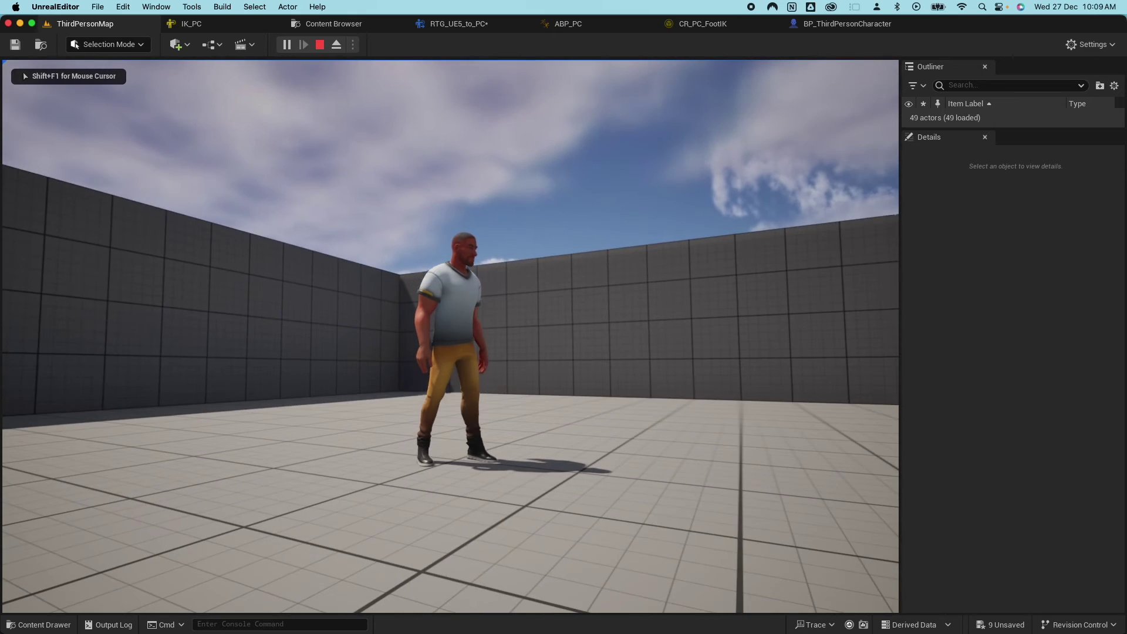
{"action": "key", "text": "space"}
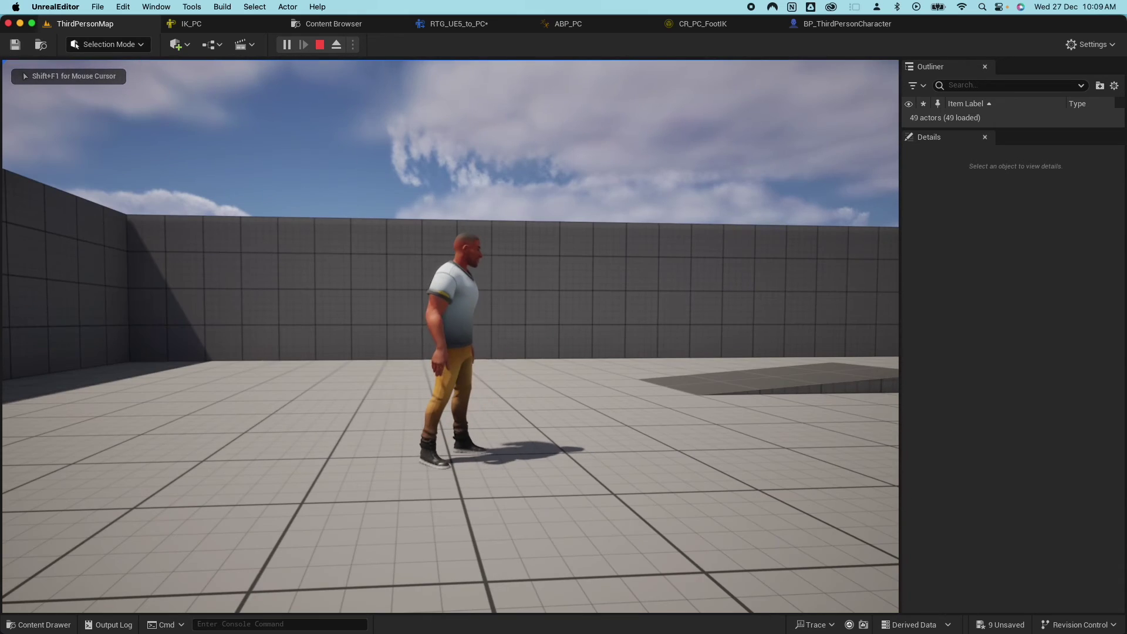
{"action": "key", "text": "space"}
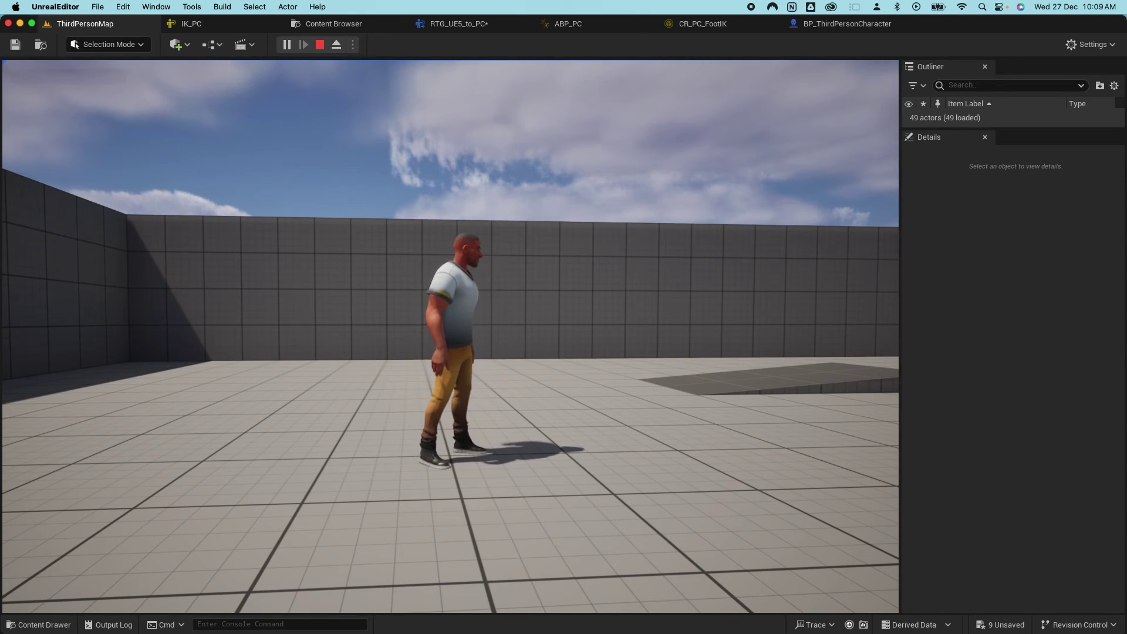
{"action": "key", "text": "Escape"}
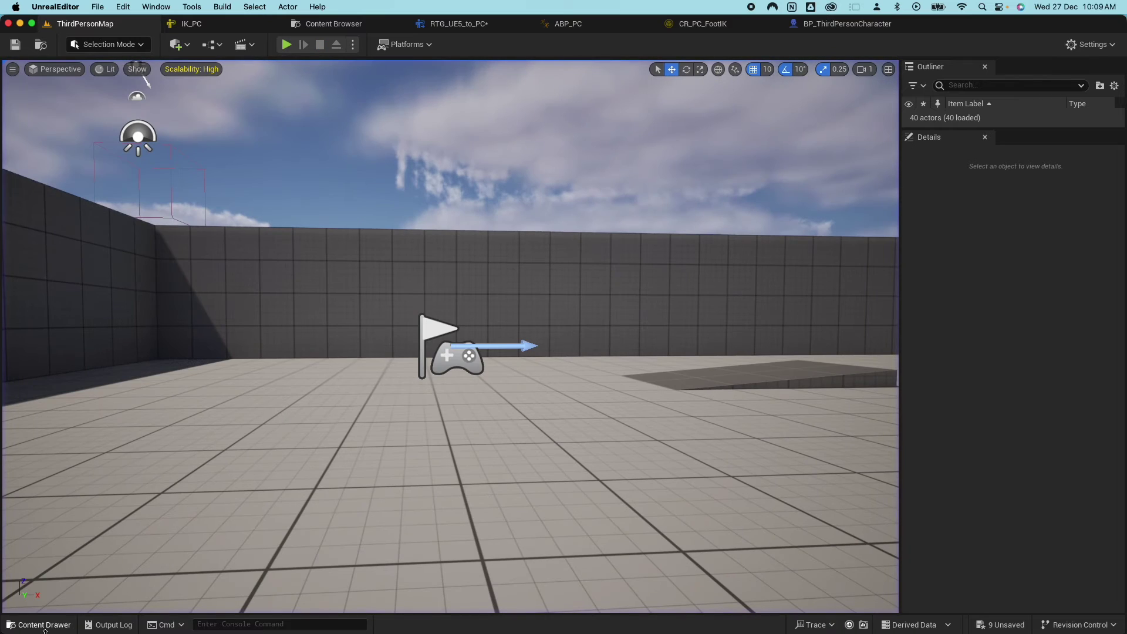
Open the PC_MM_Idle animation from the SCK_Casual01/Animations folder, scrub through it and inspect the character's feet in its preview.
{"action": "left_click", "coordinate": [40, 626]}
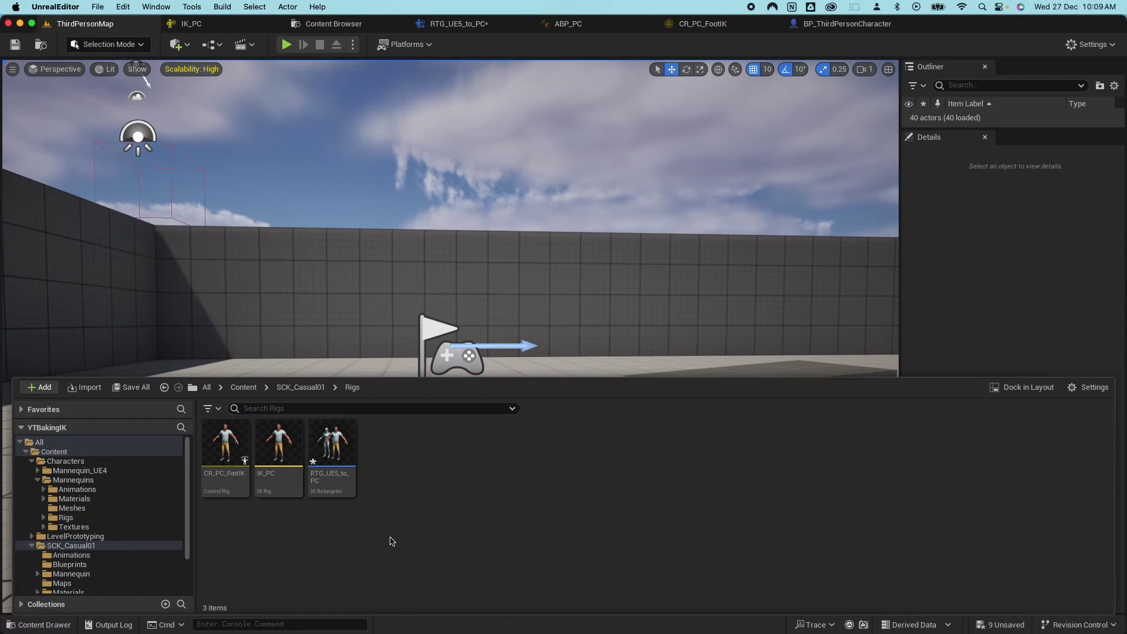
{"action": "left_click", "coordinate": [71, 555]}
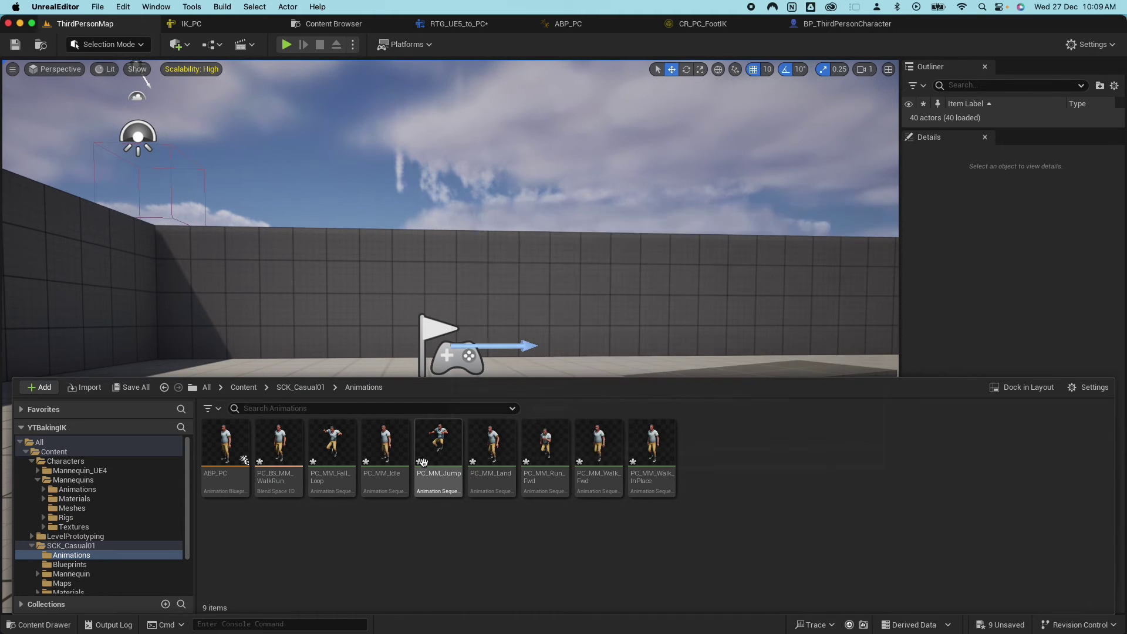
{"action": "double_click", "coordinate": [384, 449]}
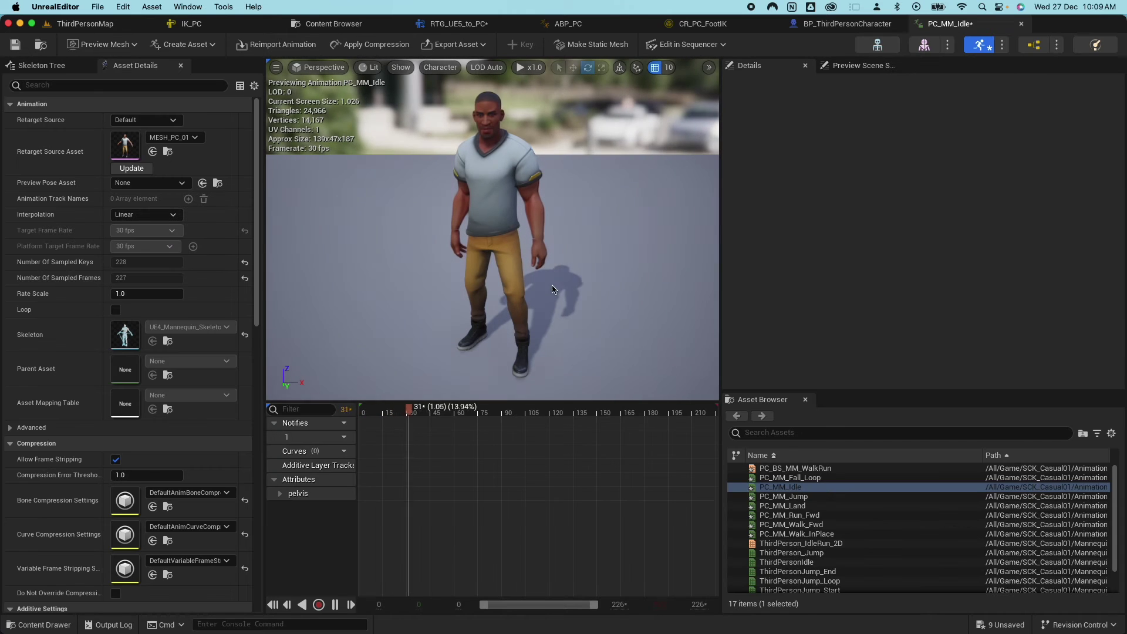
{"action": "left_click_drag", "start_coordinate": [485, 411], "coordinate": [522, 401]}
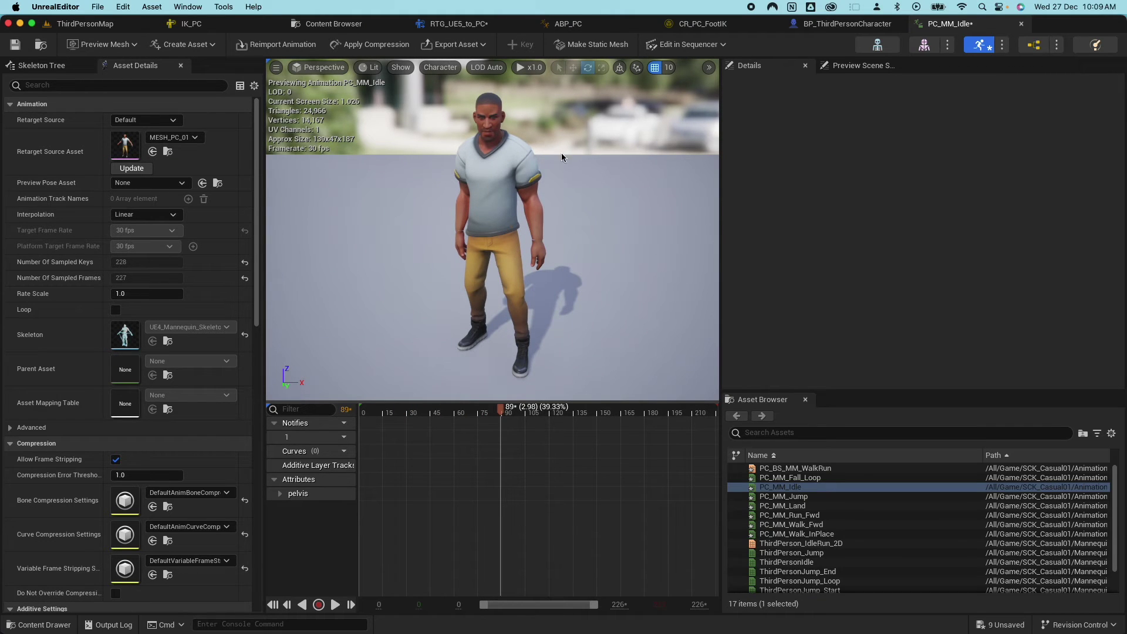
{"action": "left_click_drag", "start_coordinate": [561, 358], "coordinate": [597, 288]}
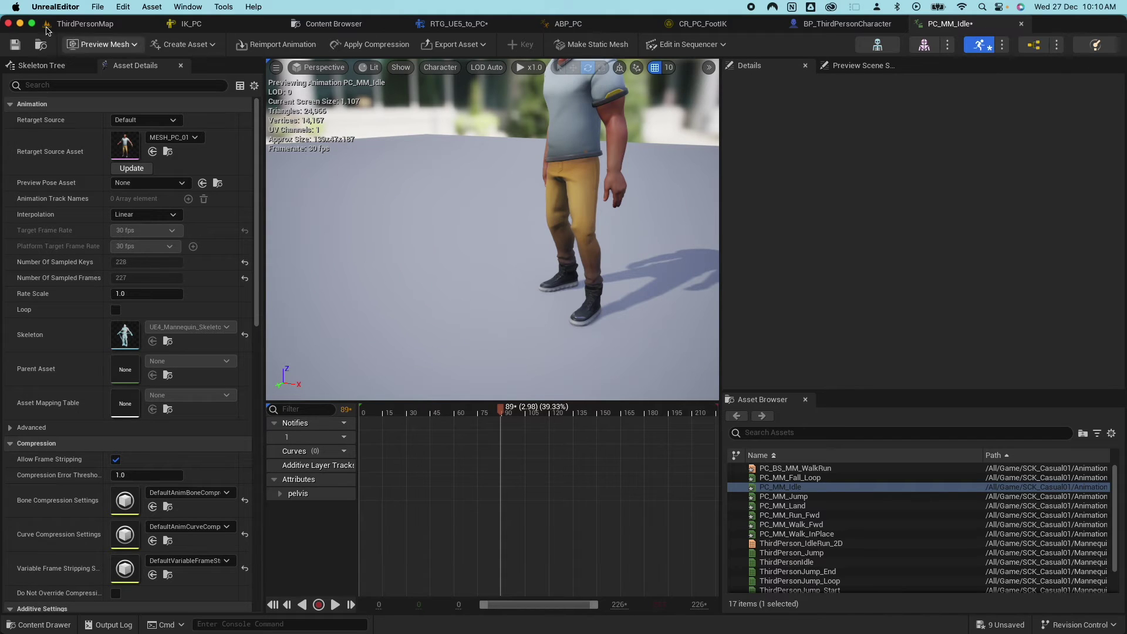
Create a folder named Sequencer inside SCK_Casual01 from the ThirdPersonMap level editor and open it.
{"action": "left_click", "coordinate": [86, 23]}
{"action": "left_click", "coordinate": [38, 627]}
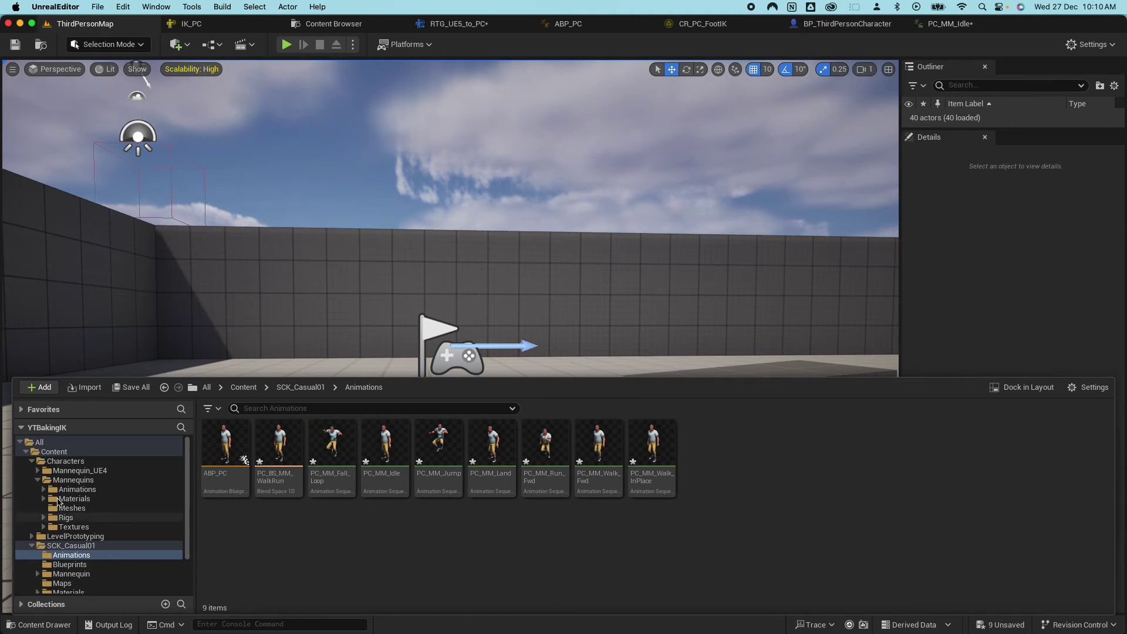
{"action": "left_click", "coordinate": [54, 451]}
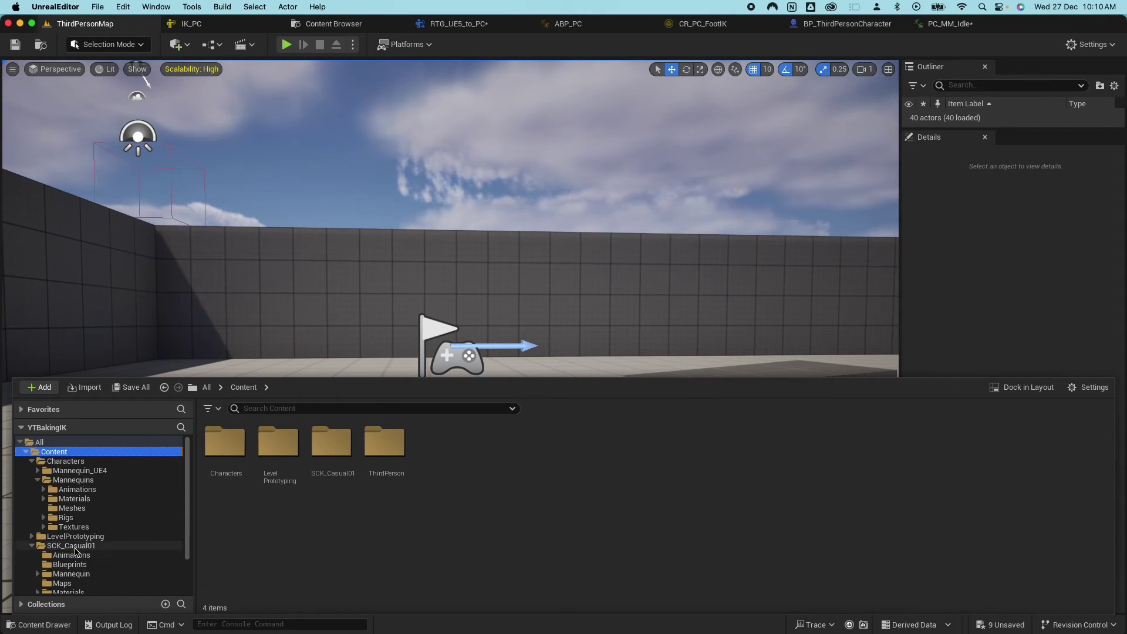
{"action": "left_click", "coordinate": [71, 546]}
{"action": "scroll", "coordinate": [88, 528], "scroll_direction": "down", "scroll_amount": 2}
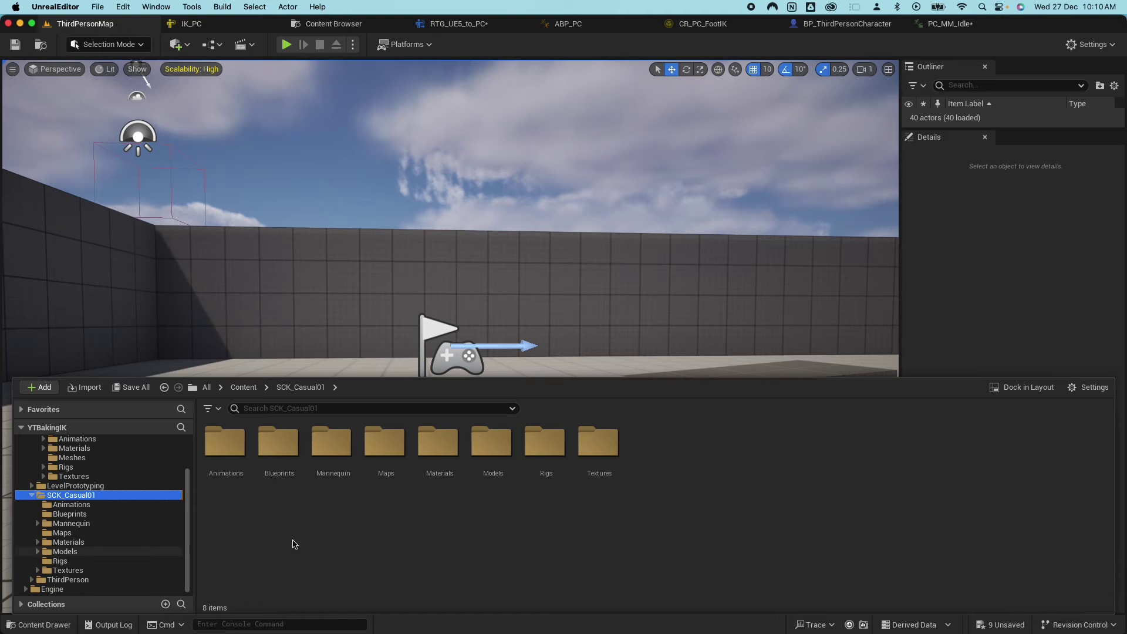
{"action": "right_click", "coordinate": [617, 541]}
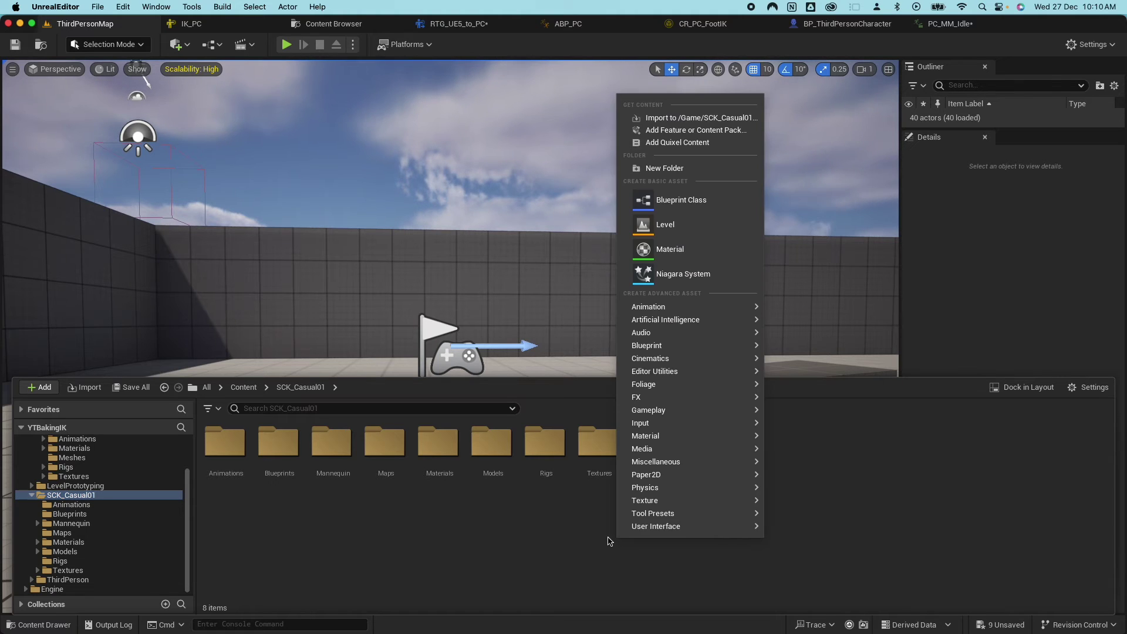
{"action": "left_click", "coordinate": [694, 170]}
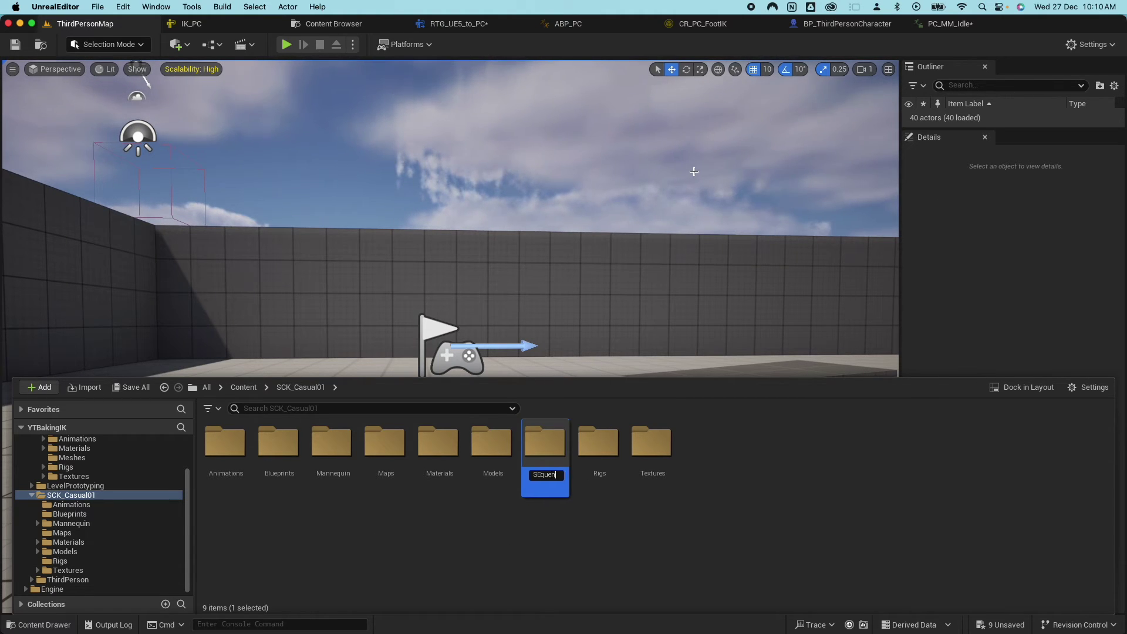
{"action": "key", "text": "Return"}
{"action": "left_click", "coordinate": [698, 155]}
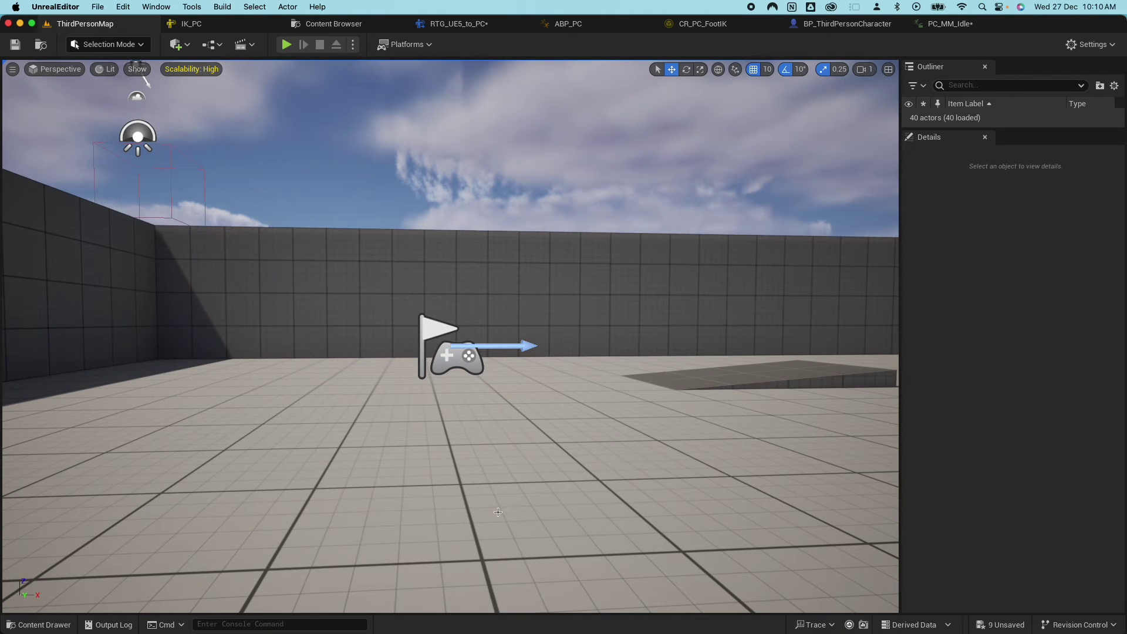
{"action": "left_click", "coordinate": [58, 629]}
{"action": "double_click", "coordinate": [604, 459]}
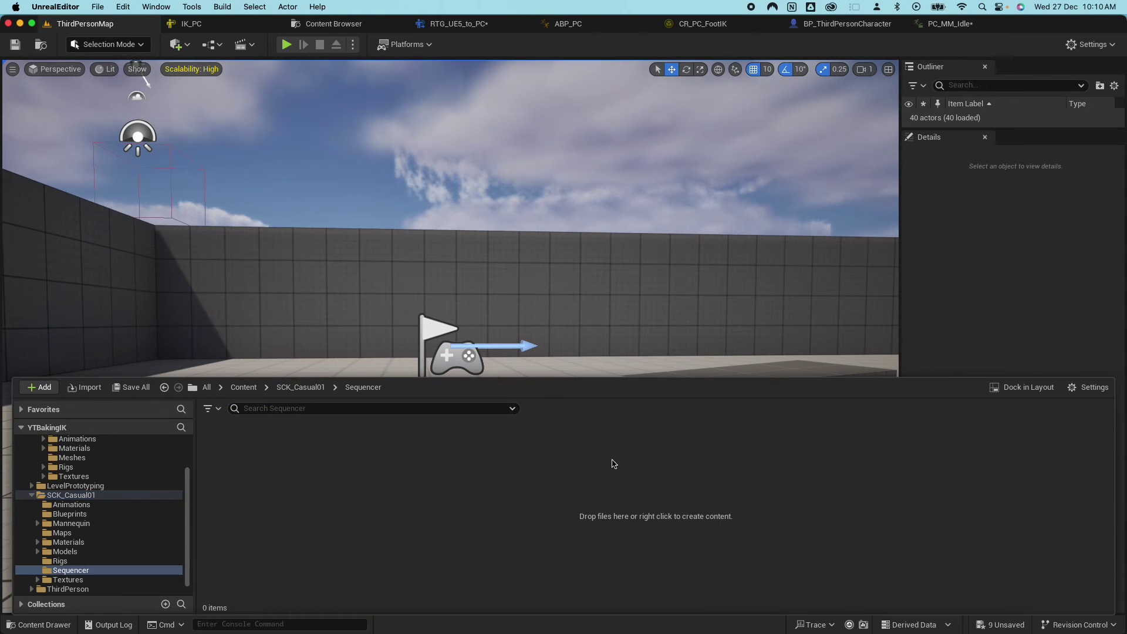
Add a level sequence to the map and save it as NewLevelSequence in SCK_Casual01/Sequencer.
{"action": "left_click", "coordinate": [246, 50]}
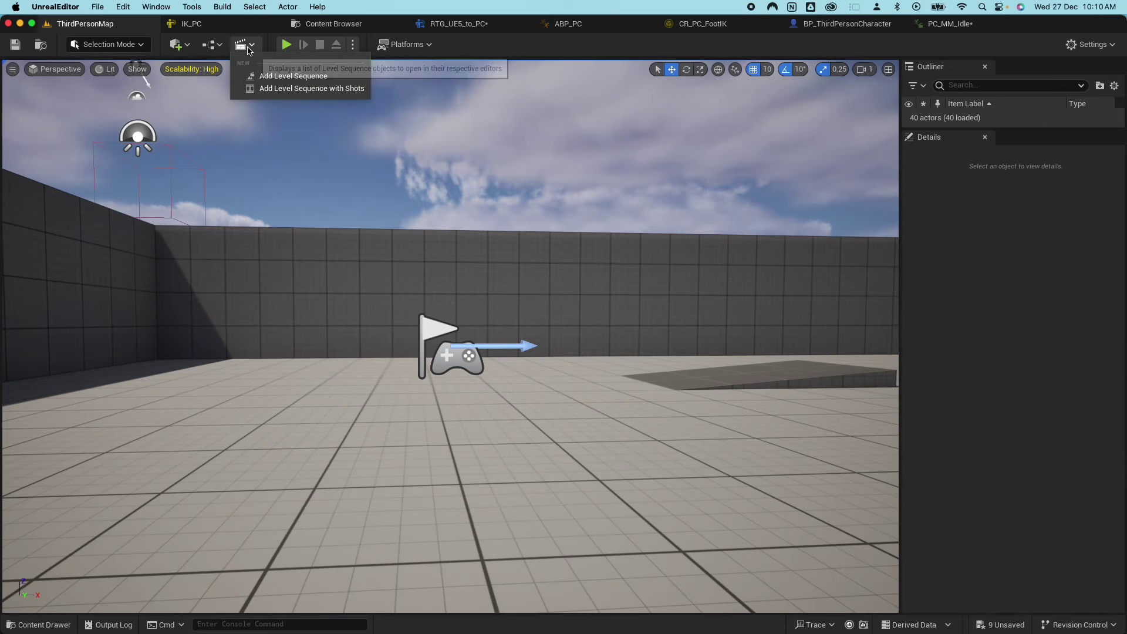
{"action": "left_click", "coordinate": [304, 81]}
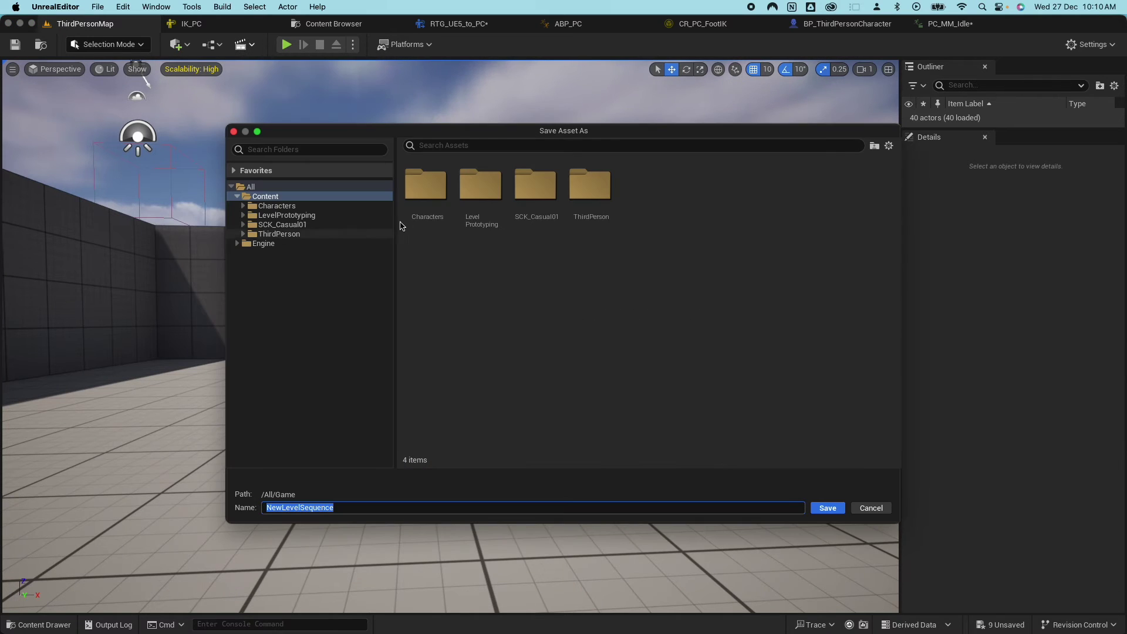
{"action": "left_click", "coordinate": [281, 225]}
{"action": "left_click", "coordinate": [243, 224]}
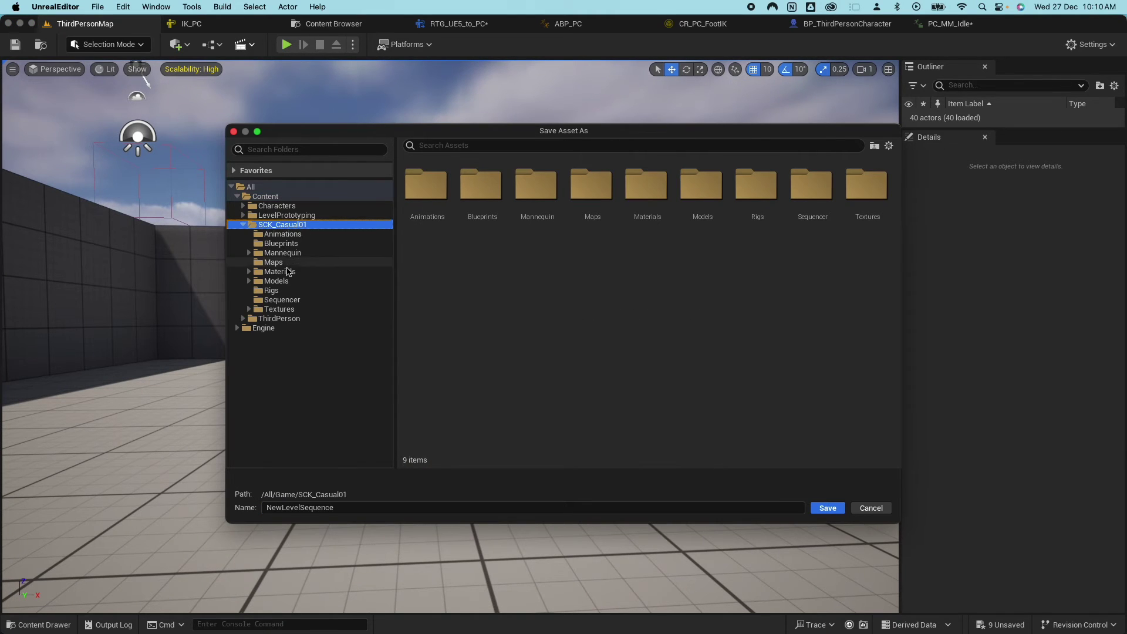
{"action": "left_click", "coordinate": [281, 300]}
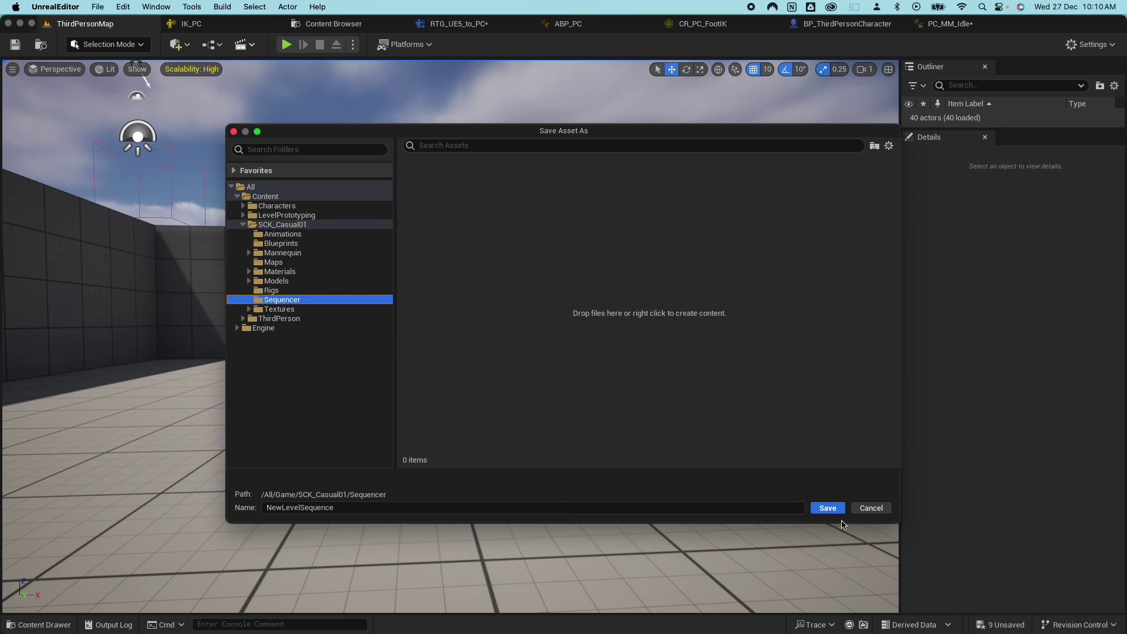
{"action": "left_click", "coordinate": [828, 508]}
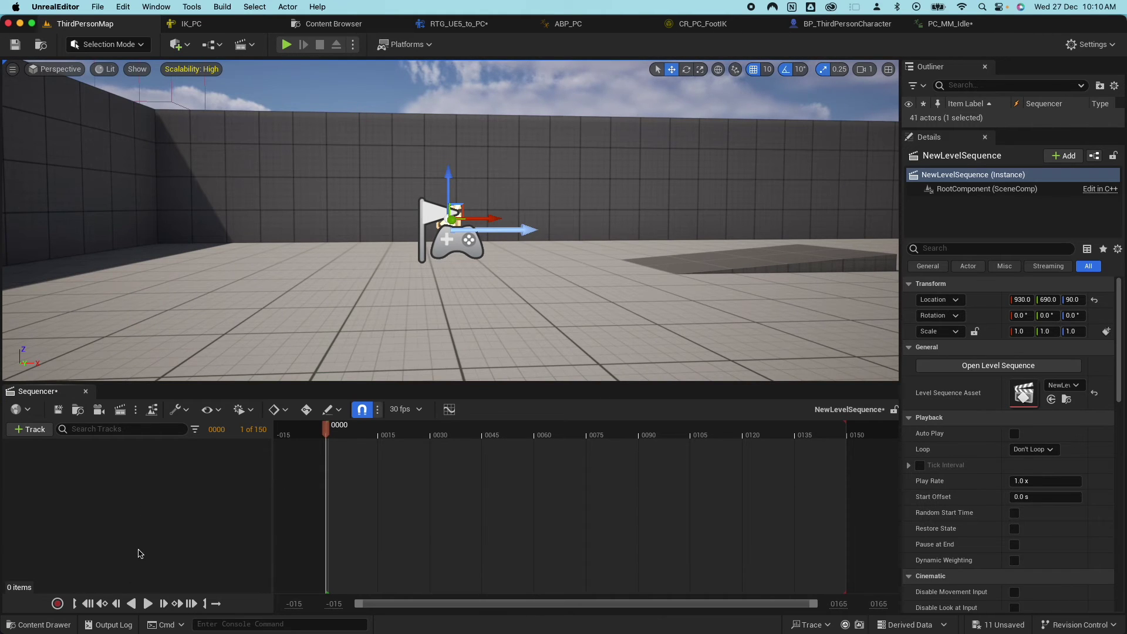
Place the MESH_PC_01 skeletal mesh from SCK_Casual01/Models/Premade_Characters on the level floor beside the player start.
{"action": "left_click", "coordinate": [47, 629]}
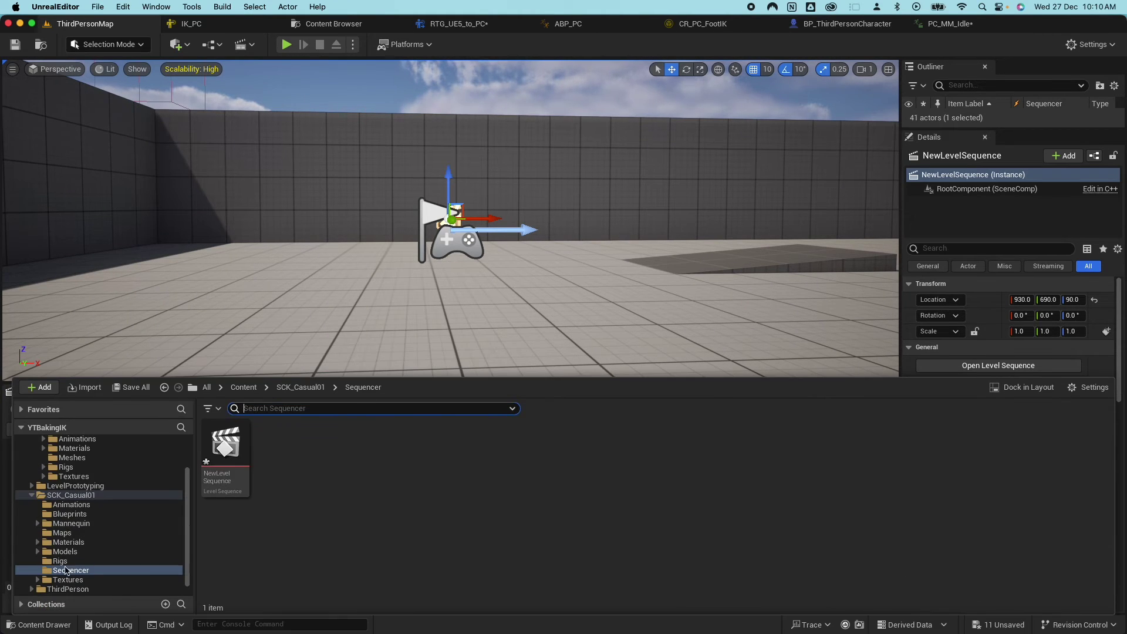
{"action": "left_click", "coordinate": [59, 552]}
{"action": "left_click", "coordinate": [39, 552]}
{"action": "left_click", "coordinate": [88, 570]}
{"action": "left_click", "coordinate": [279, 443]}
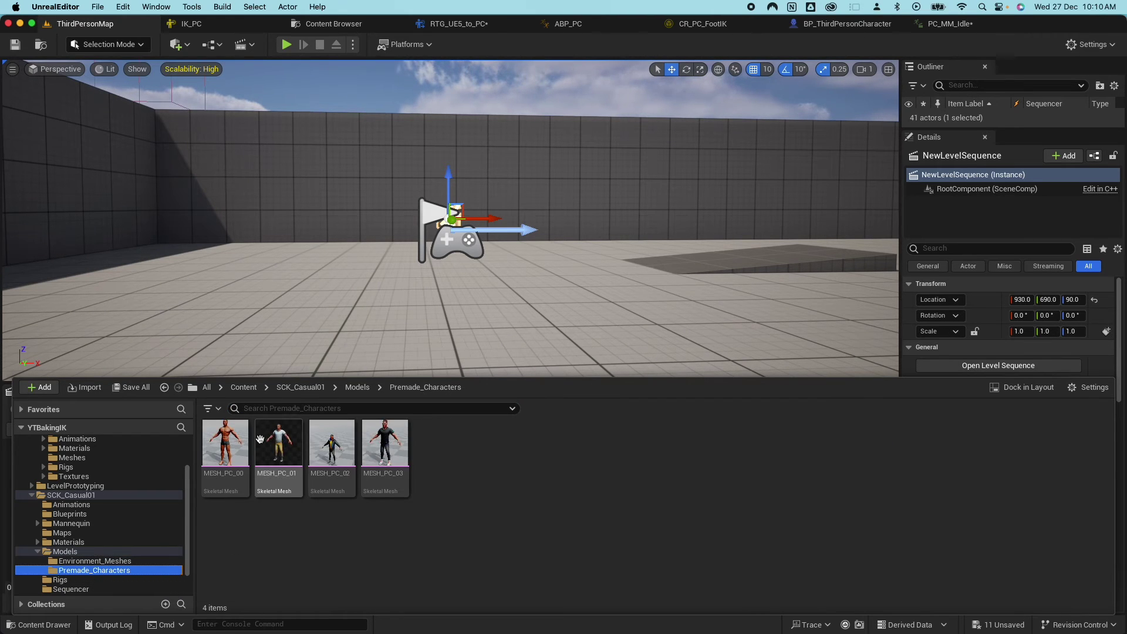
{"action": "left_click_drag", "start_coordinate": [277, 387], "coordinate": [344, 323]}
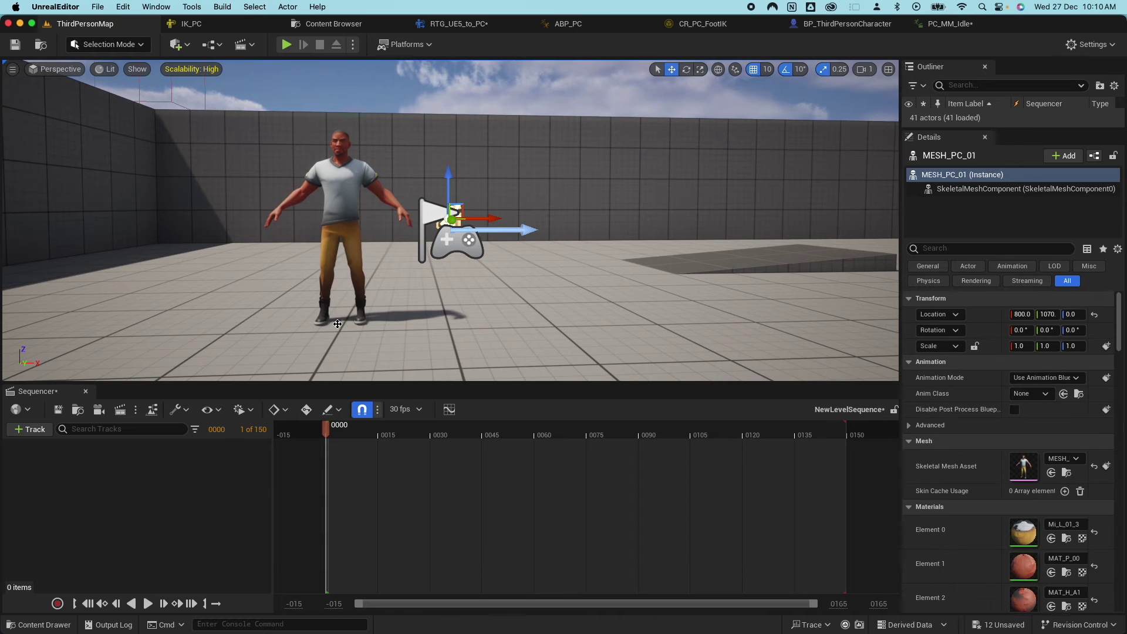
Add the MESH_PC_01 actor to the level sequence and give its animation track the PC_MM_Idle animation.
{"action": "left_click", "coordinate": [32, 431]}
{"action": "mouse_move", "coordinate": [66, 448]}
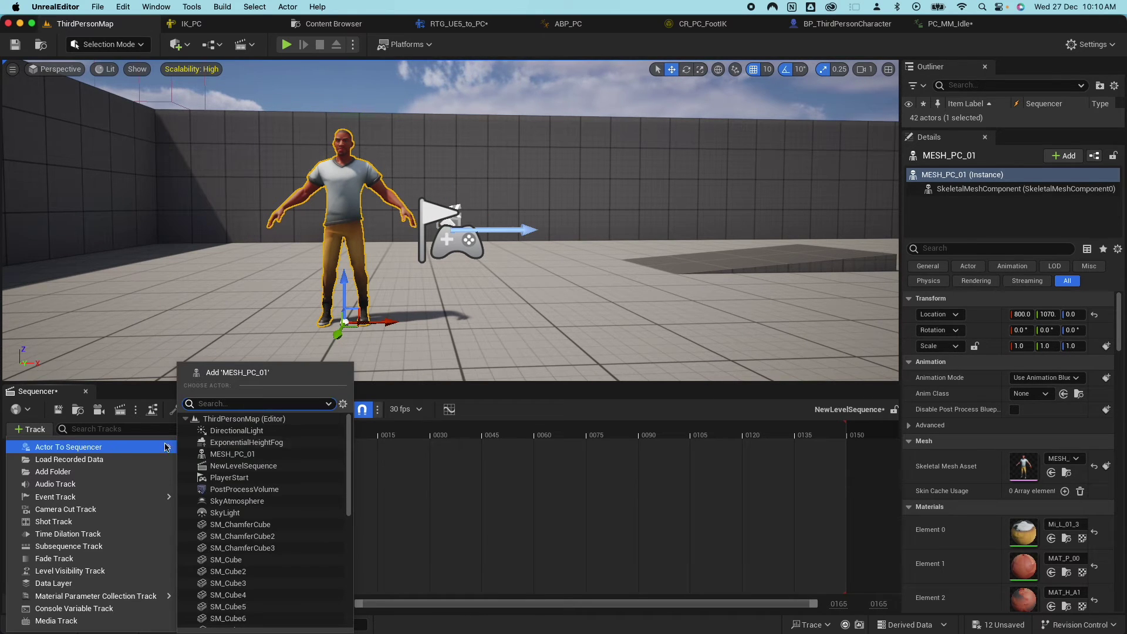
{"action": "left_click", "coordinate": [232, 454]}
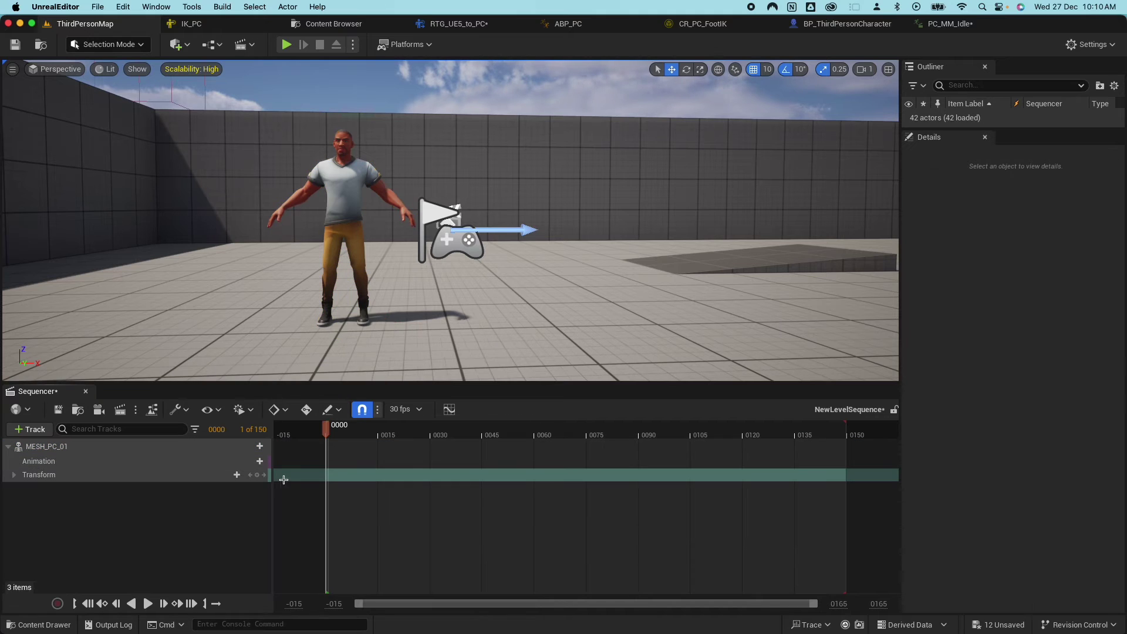
{"action": "left_click", "coordinate": [259, 461]}
{"action": "mouse_move", "coordinate": [290, 473]}
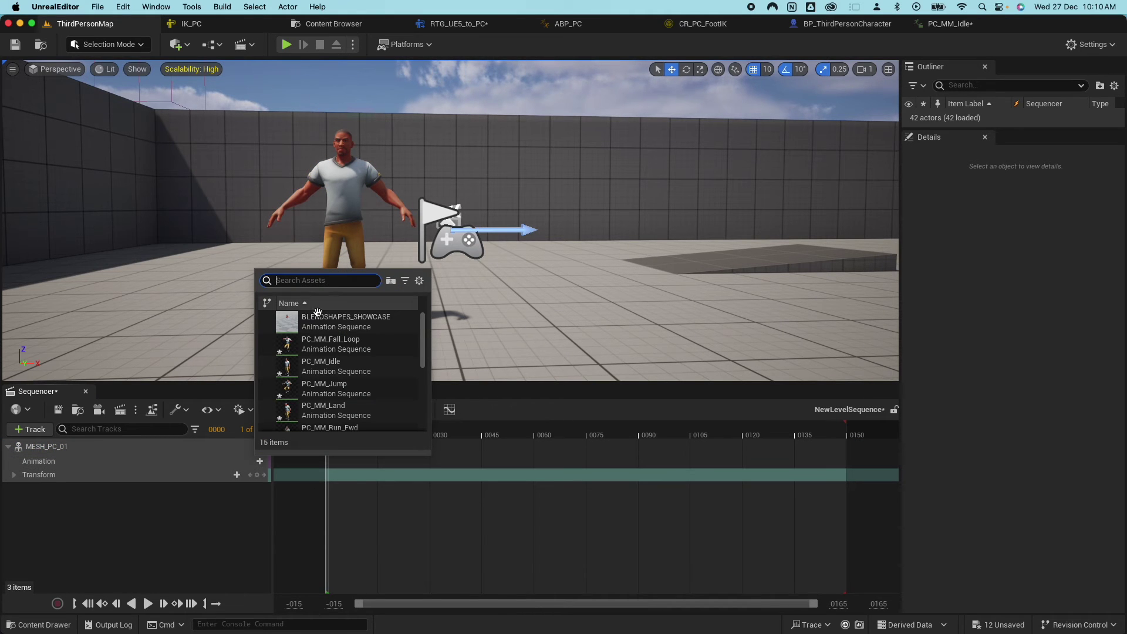
{"action": "left_click", "coordinate": [322, 366]}
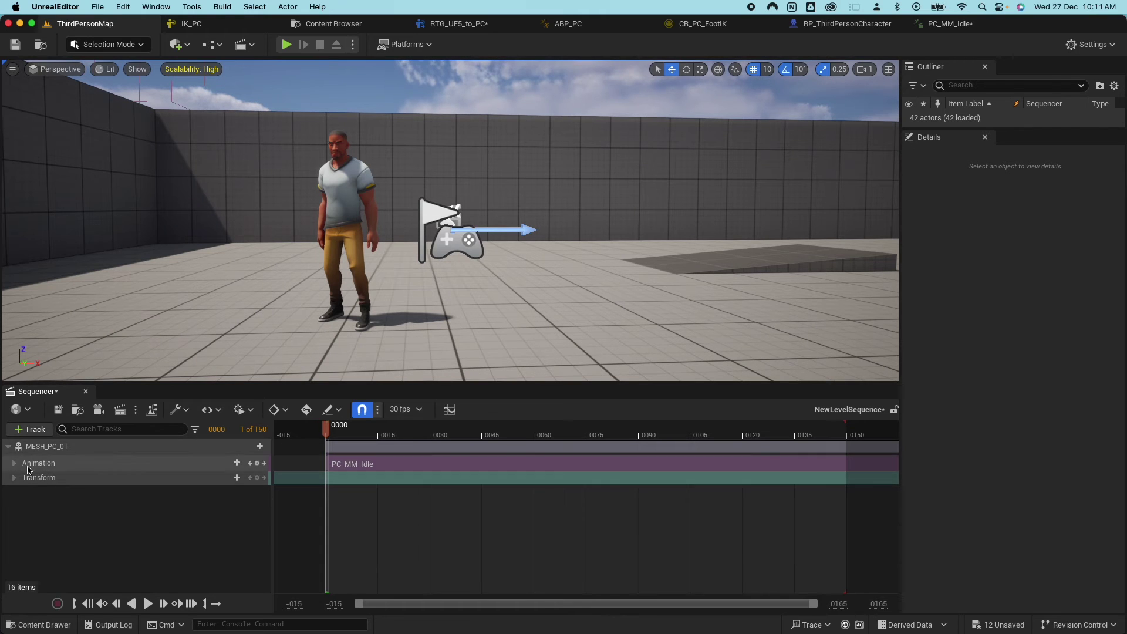
Bake the MESH_PC_01 track's idle animation to an FK Control Rig using the default baking options.
{"action": "right_click", "coordinate": [77, 450]}
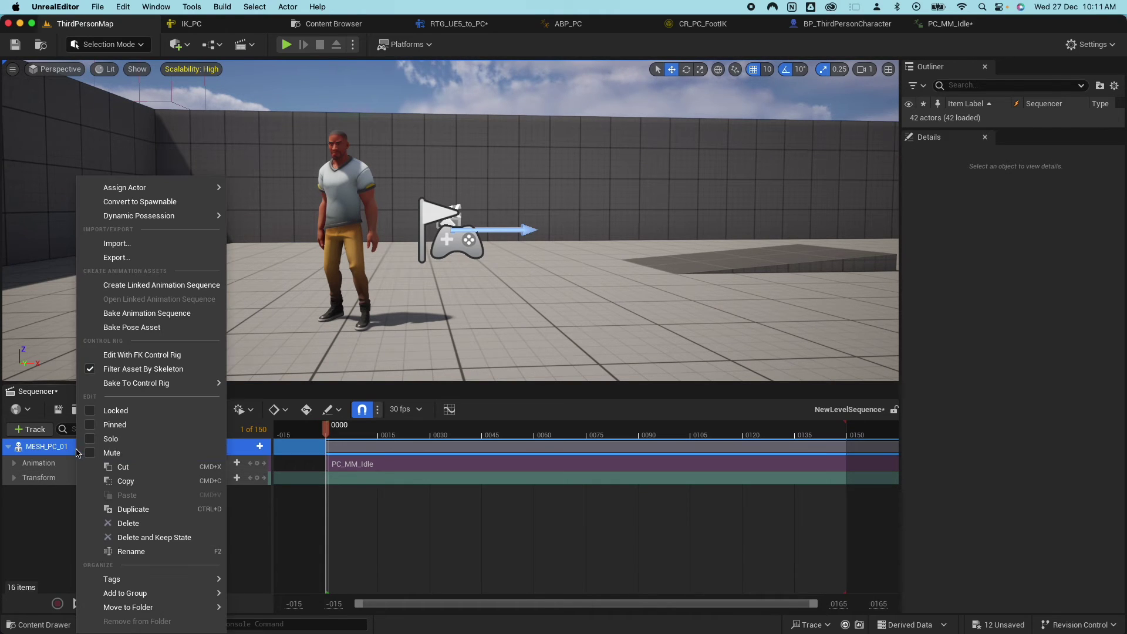
{"action": "left_click", "coordinate": [136, 355]}
{"action": "left_click_drag", "start_coordinate": [797, 169], "coordinate": [538, 166]}
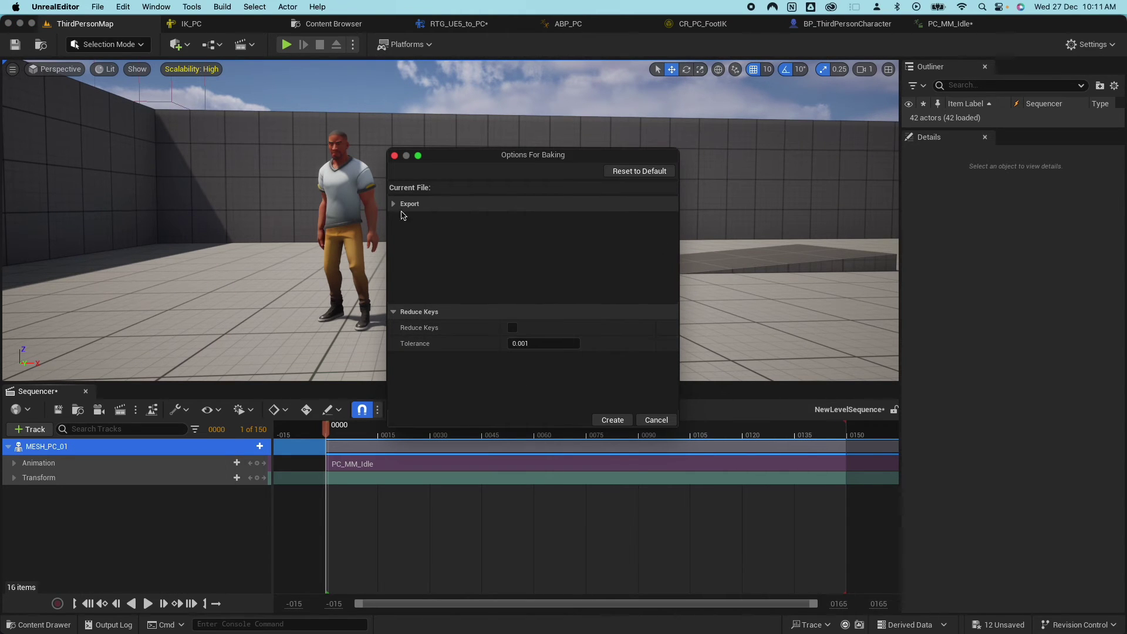
{"action": "left_click", "coordinate": [611, 420]}
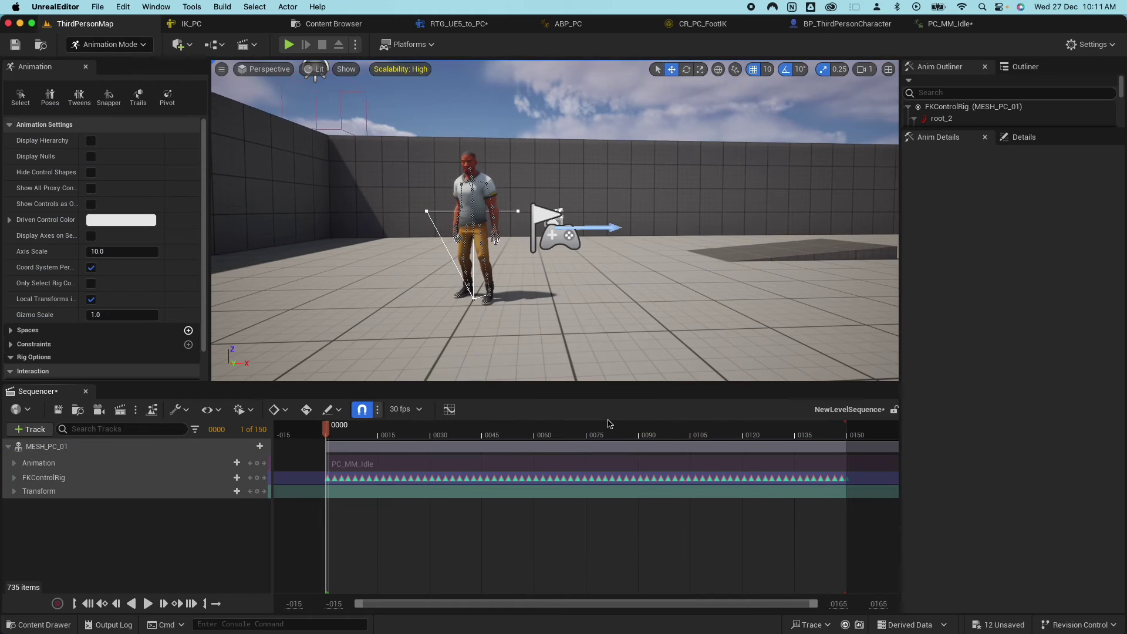
{"action": "mouse_move", "coordinate": [330, 430]}
{"action": "left_mouse_down"}
{"action": "mouse_move", "coordinate": [461, 427]}
{"action": "mouse_move", "coordinate": [327, 428]}
{"action": "left_mouse_up"}
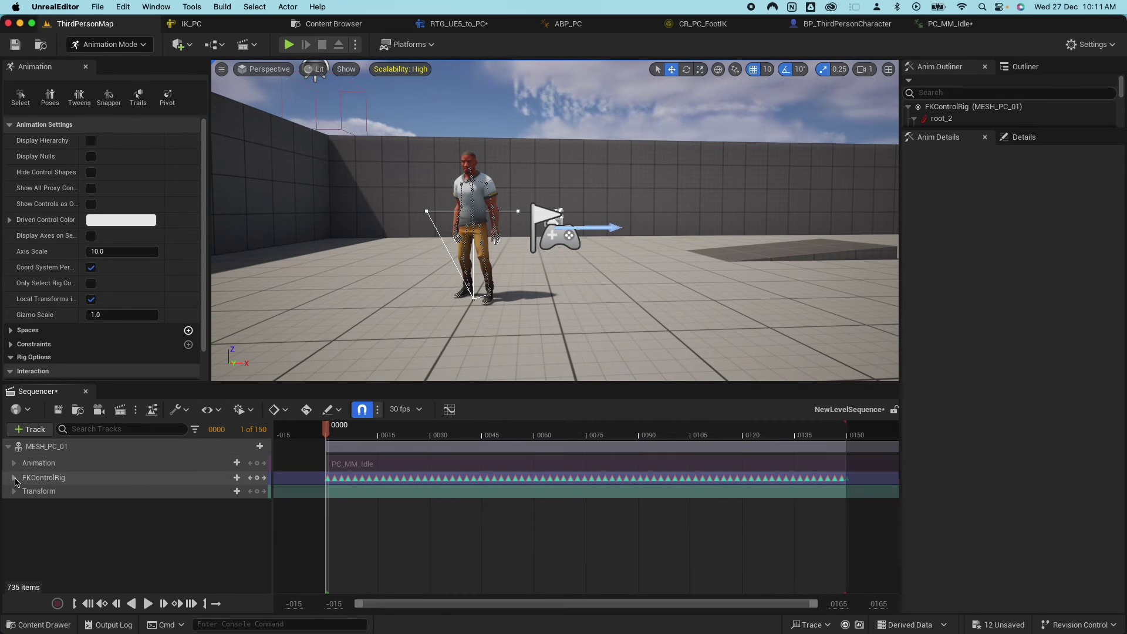
Filter the FKControlRig tracks by "foot" and delete all keys of the ik_foot_l_2 and ik_foot_r_2 controls.
{"action": "left_click", "coordinate": [15, 479]}
{"action": "scroll", "coordinate": [104, 445], "scroll_direction": "down", "scroll_amount": 1}
{"action": "left_click", "coordinate": [103, 428]}
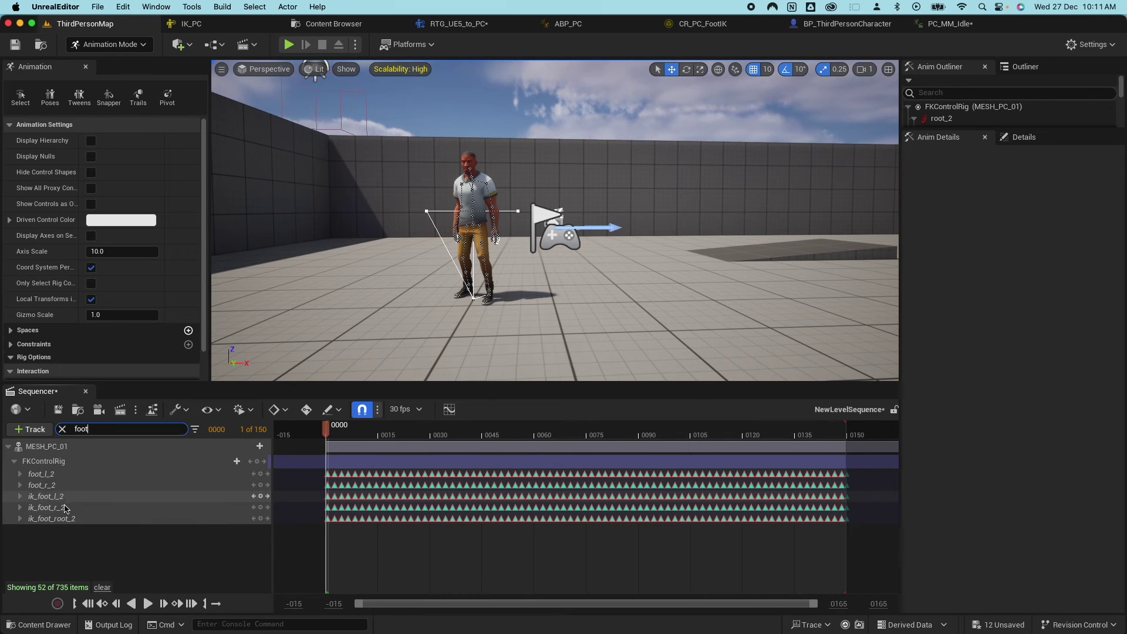
{"action": "left_click_drag", "start_coordinate": [478, 497], "coordinate": [769, 508]}
{"action": "left_click_drag", "start_coordinate": [867, 508], "coordinate": [865, 509]}
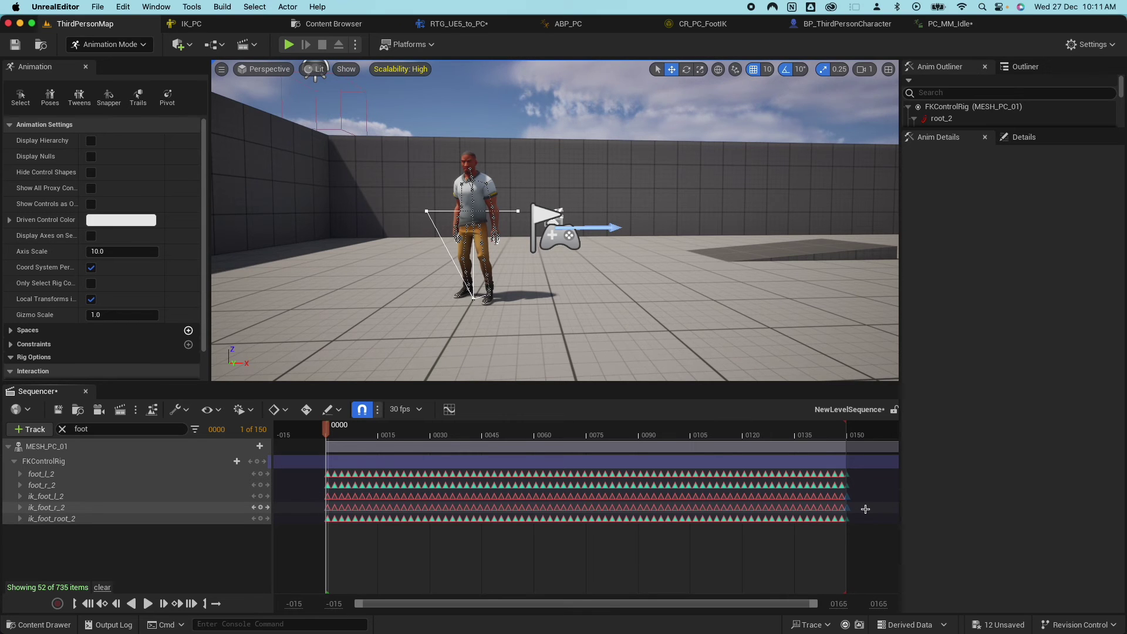
{"action": "key", "text": "Delete"}
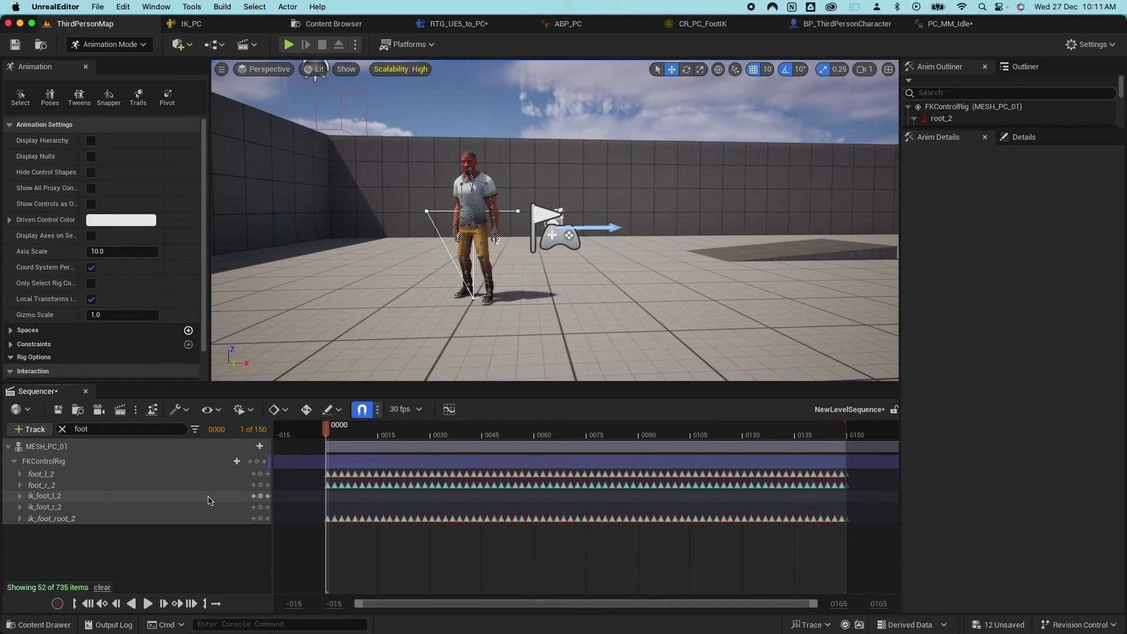
Snap the ik_foot_l_2 control's position to foot_l_2 over frames 0000 to 0150, baking on keys only.
{"action": "left_click", "coordinate": [101, 498]}
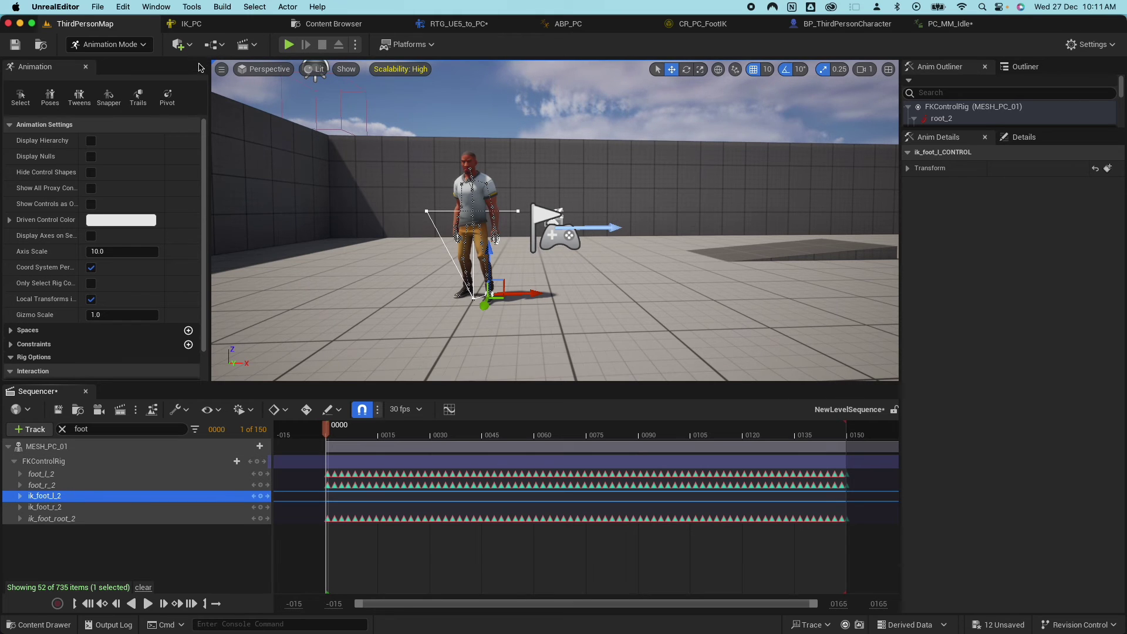
{"action": "left_click", "coordinate": [107, 99]}
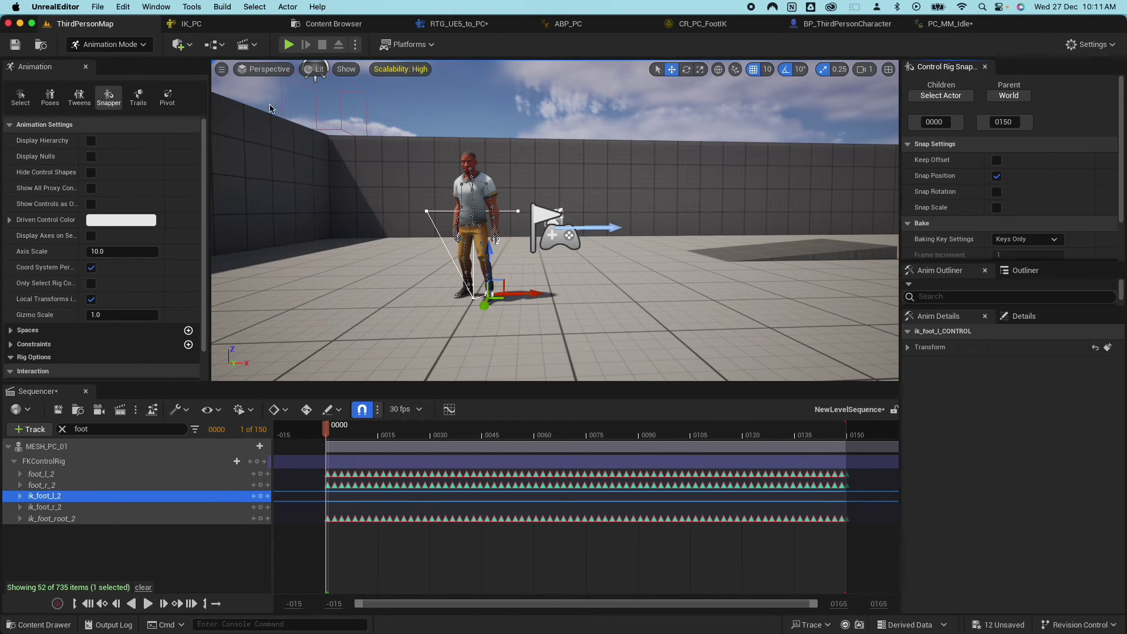
{"action": "left_click", "coordinate": [951, 100]}
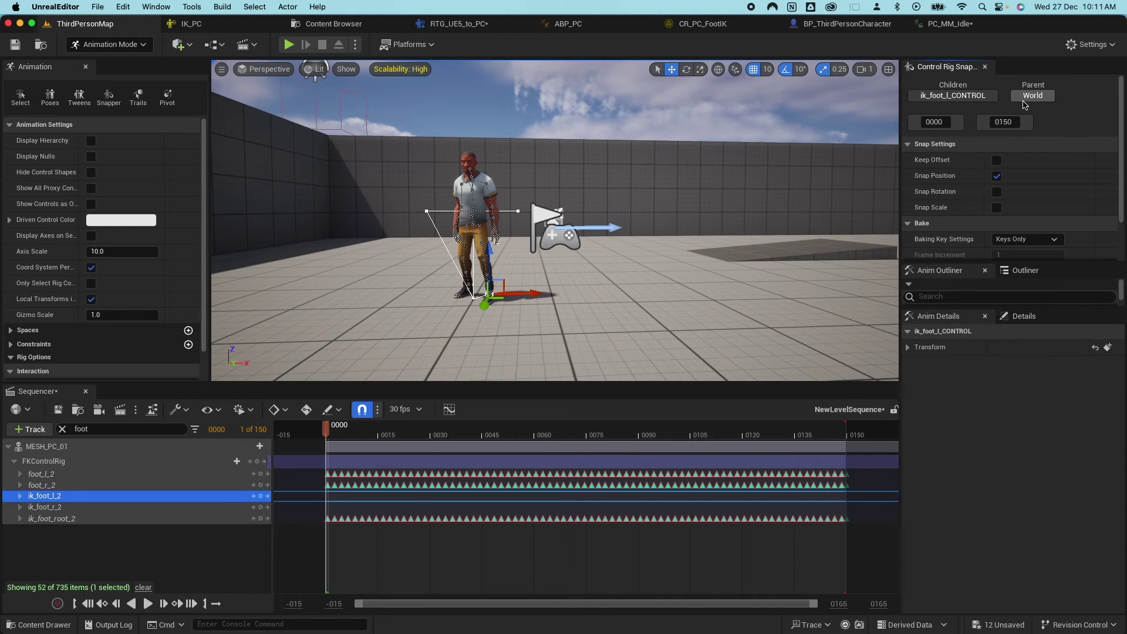
{"action": "left_click", "coordinate": [51, 477]}
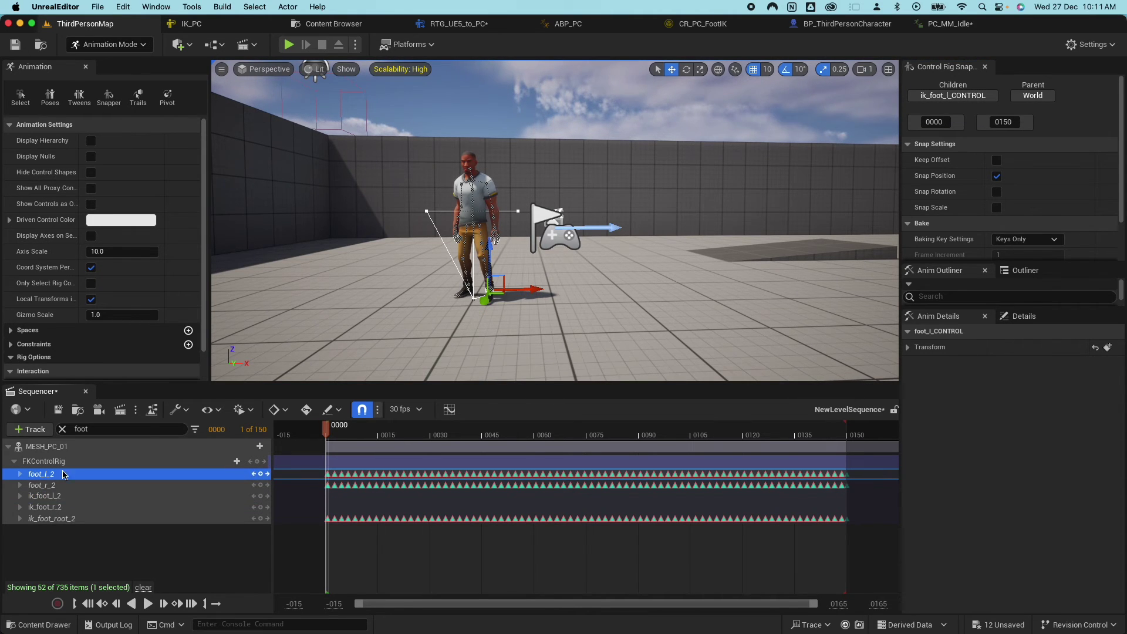
{"action": "left_click", "coordinate": [1037, 99]}
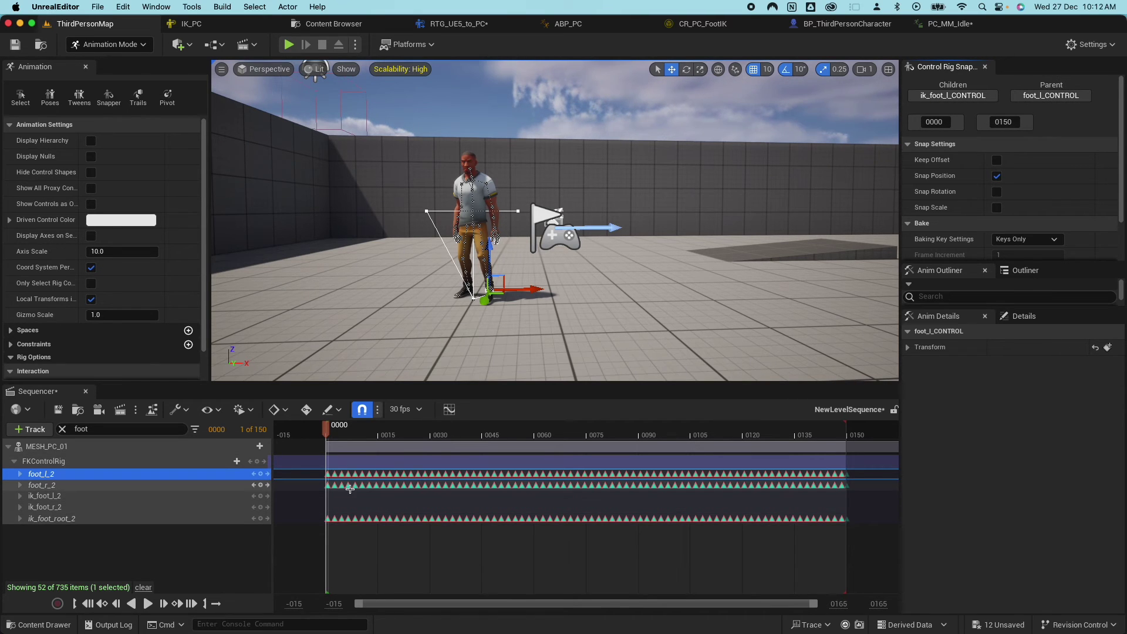
{"action": "scroll", "coordinate": [996, 176], "scroll_direction": "down", "scroll_amount": 2}
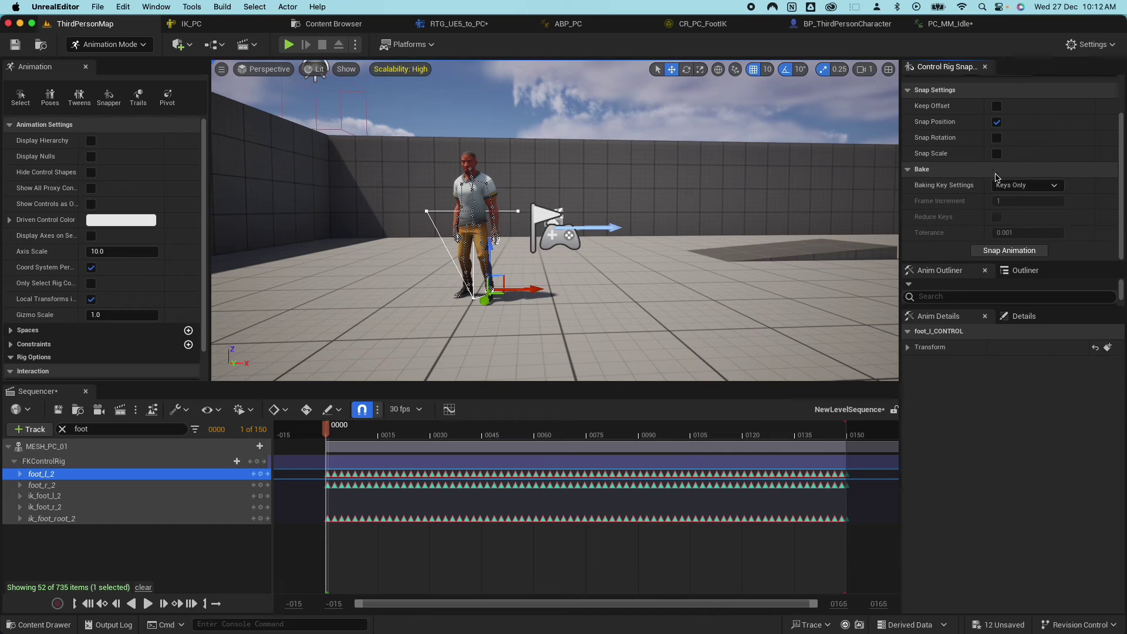
{"action": "left_click", "coordinate": [1010, 251]}
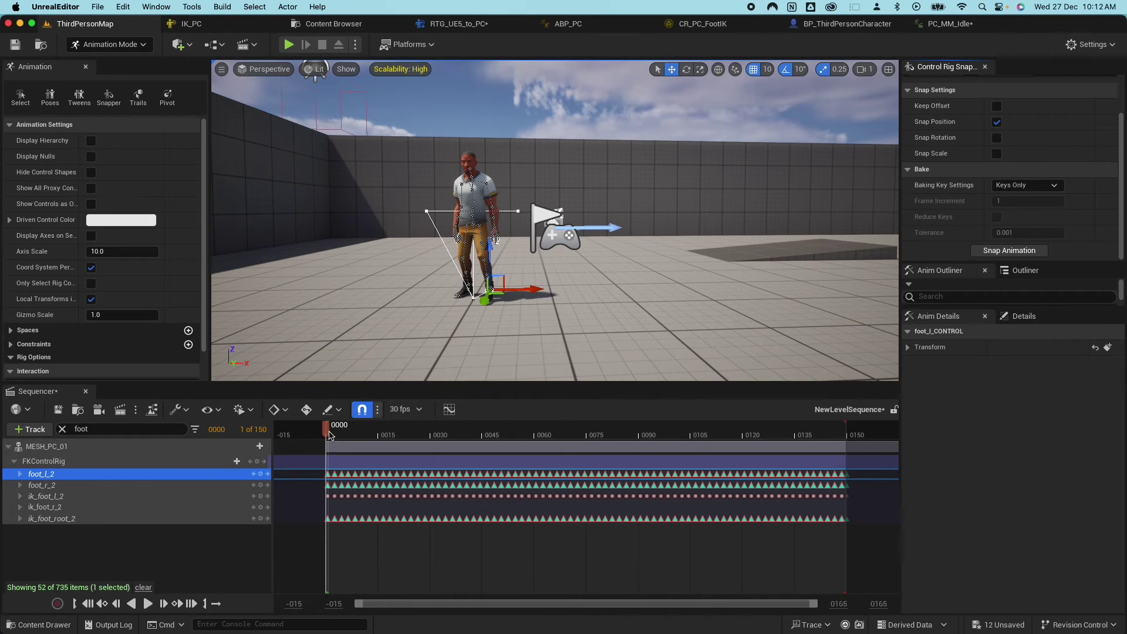
{"action": "mouse_move", "coordinate": [332, 435]}
{"action": "left_mouse_down"}
{"action": "mouse_move", "coordinate": [620, 435]}
{"action": "mouse_move", "coordinate": [327, 437]}
{"action": "left_mouse_up"}
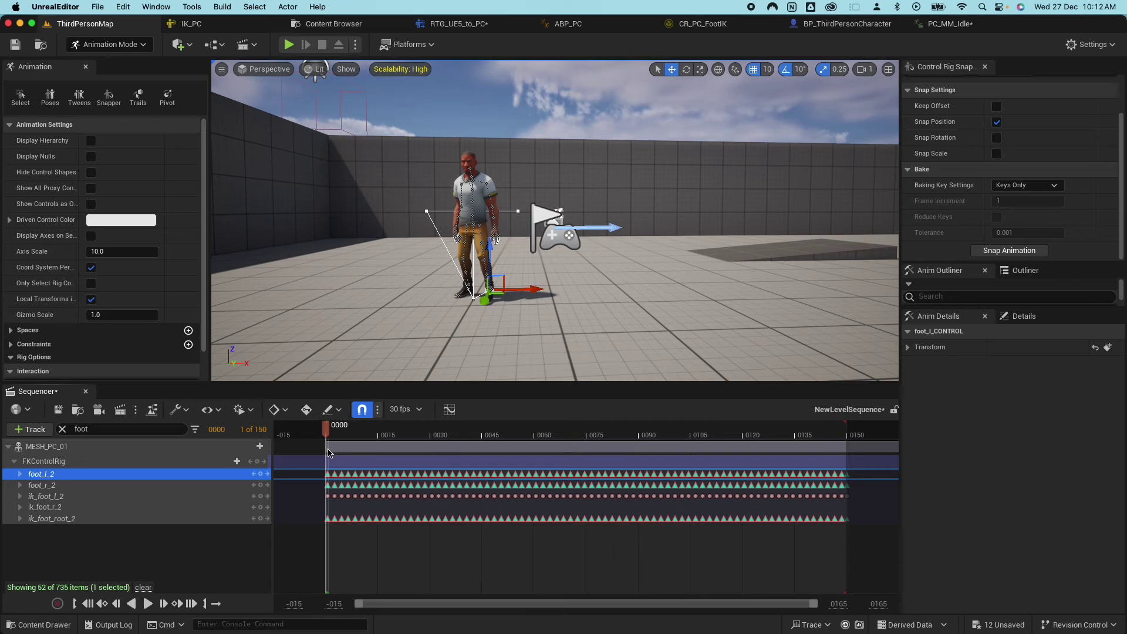
Snap the ik_foot_r_2 control's position to foot_r_2 over frames 0000 to 0150 with the same snap settings.
{"action": "left_click", "coordinate": [88, 509]}
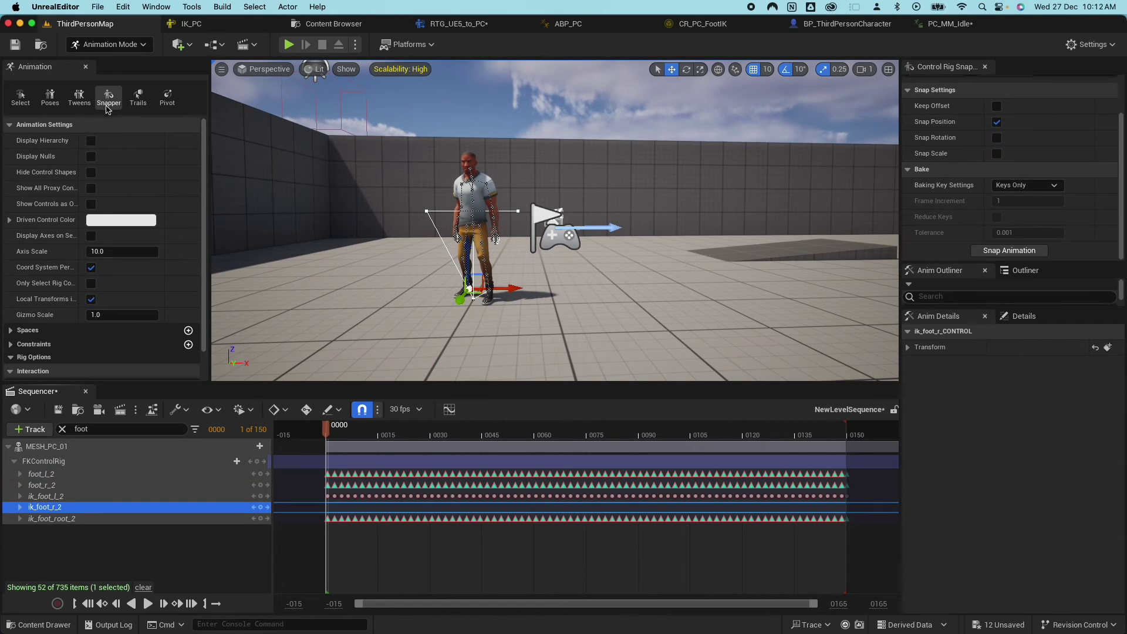
{"action": "scroll", "coordinate": [1012, 148], "scroll_direction": "up", "scroll_amount": 3}
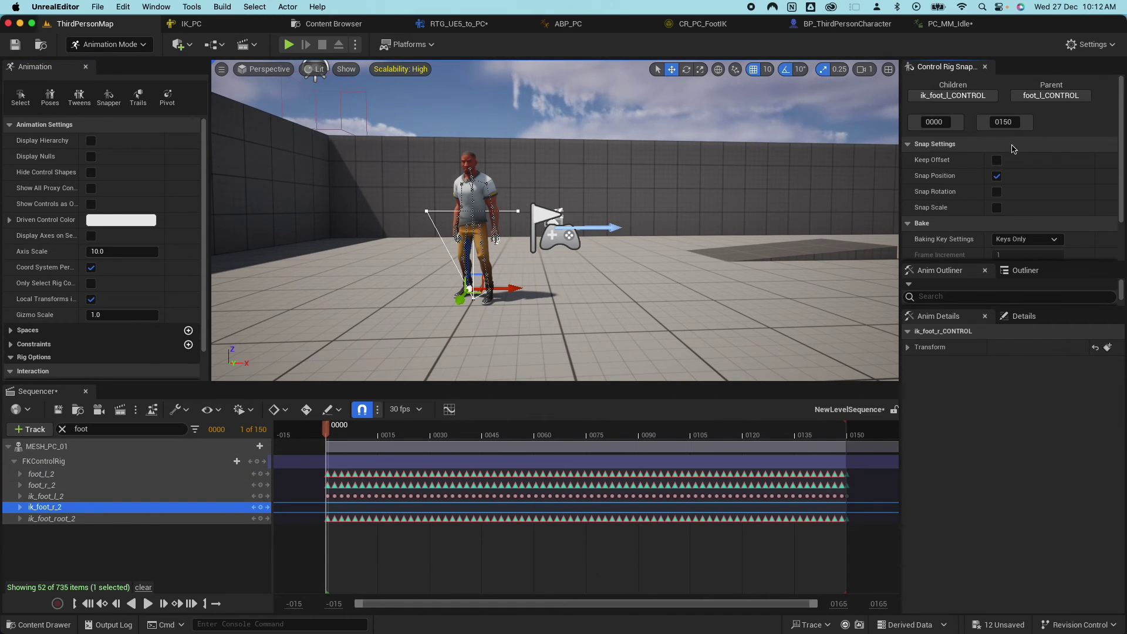
{"action": "left_click", "coordinate": [940, 97]}
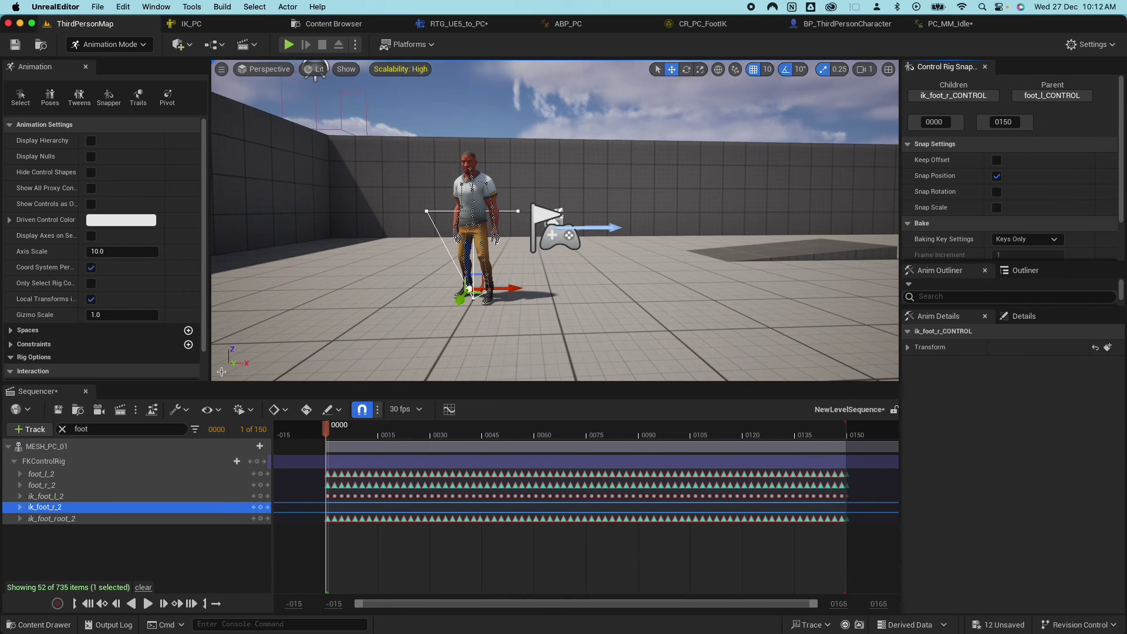
{"action": "left_click", "coordinate": [229, 485]}
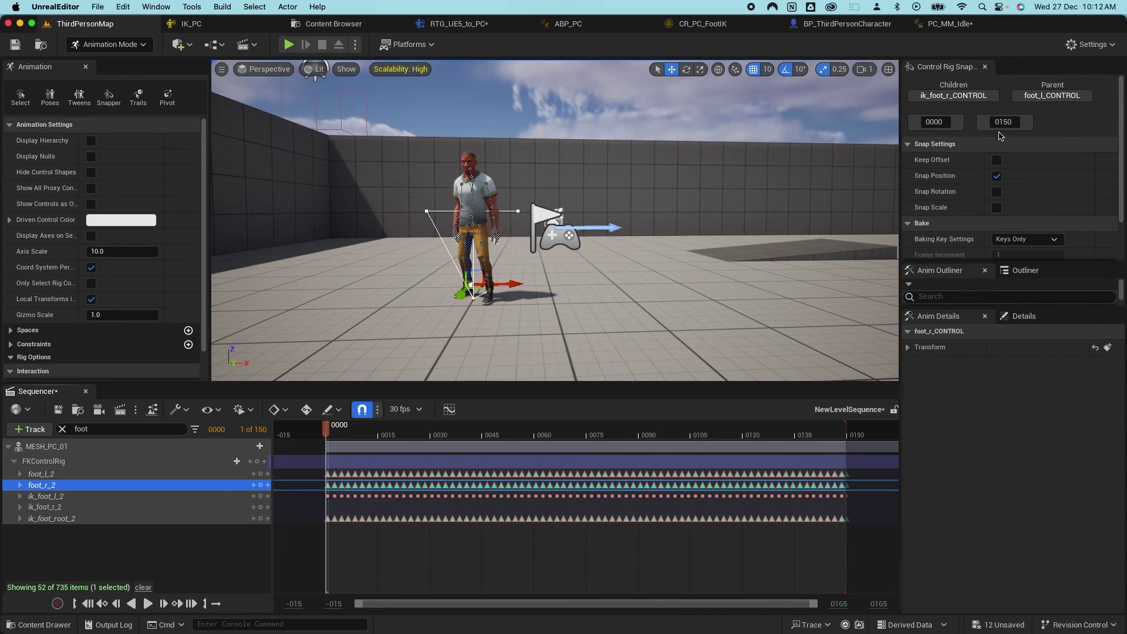
{"action": "left_click", "coordinate": [1026, 95]}
{"action": "scroll", "coordinate": [1033, 200], "scroll_direction": "down", "scroll_amount": 3}
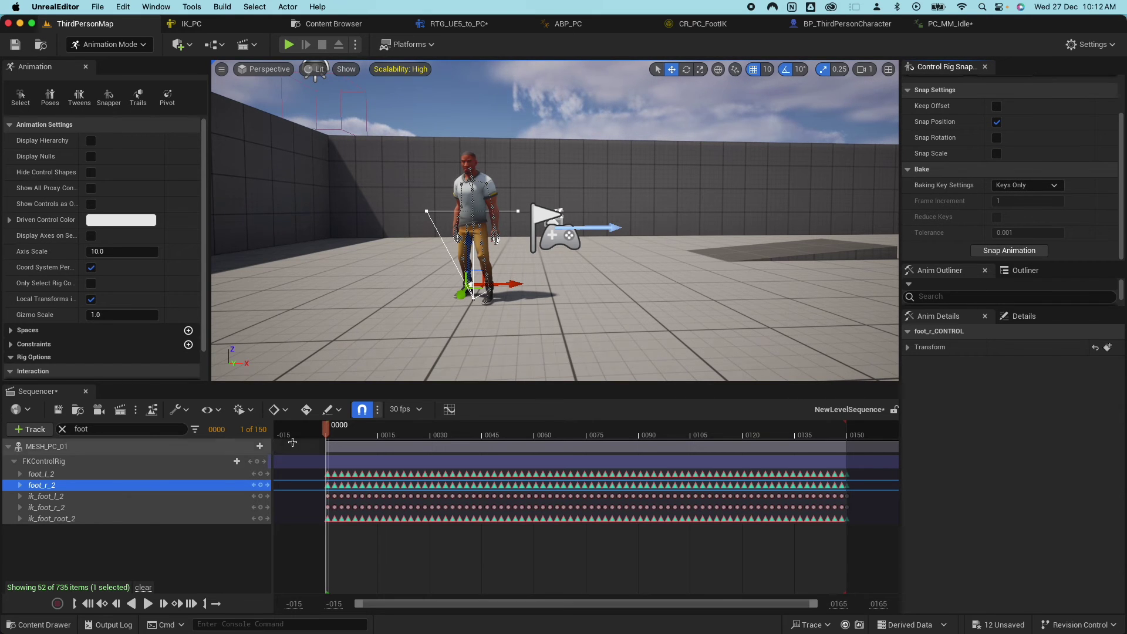
{"action": "mouse_move", "coordinate": [326, 436]}
{"action": "left_mouse_down"}
{"action": "mouse_move", "coordinate": [889, 448]}
{"action": "mouse_move", "coordinate": [340, 446]}
{"action": "left_mouse_up"}
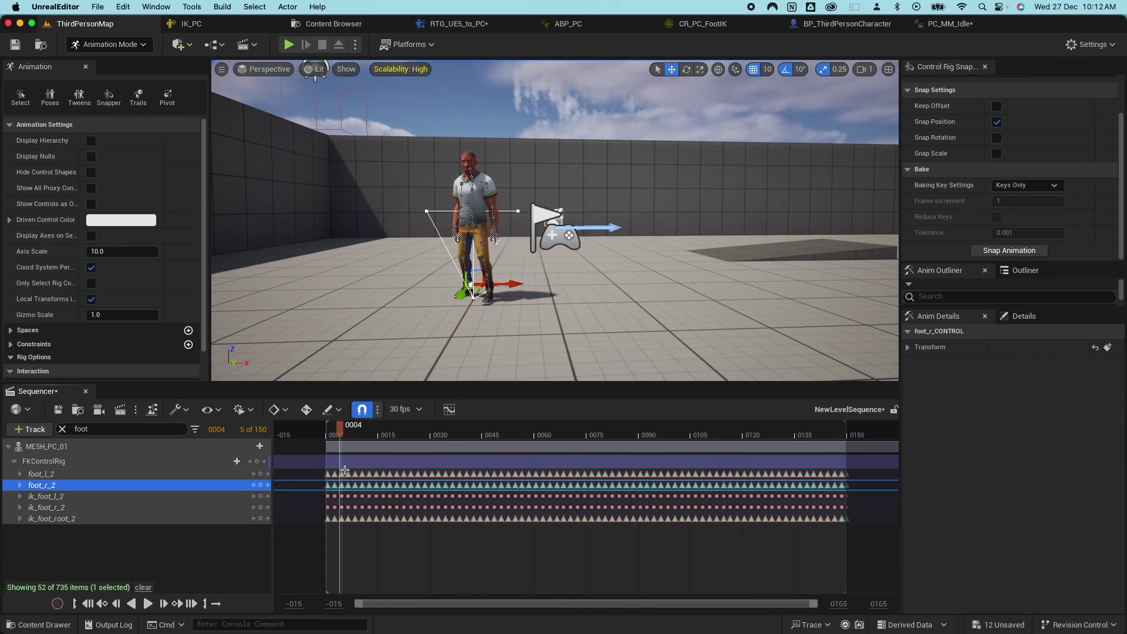
Bake the MESH_PC_01 track to an animation sequence named PC_Idle in SCK_Casual01/Animations using the default export options.
{"action": "right_click", "coordinate": [78, 445]}
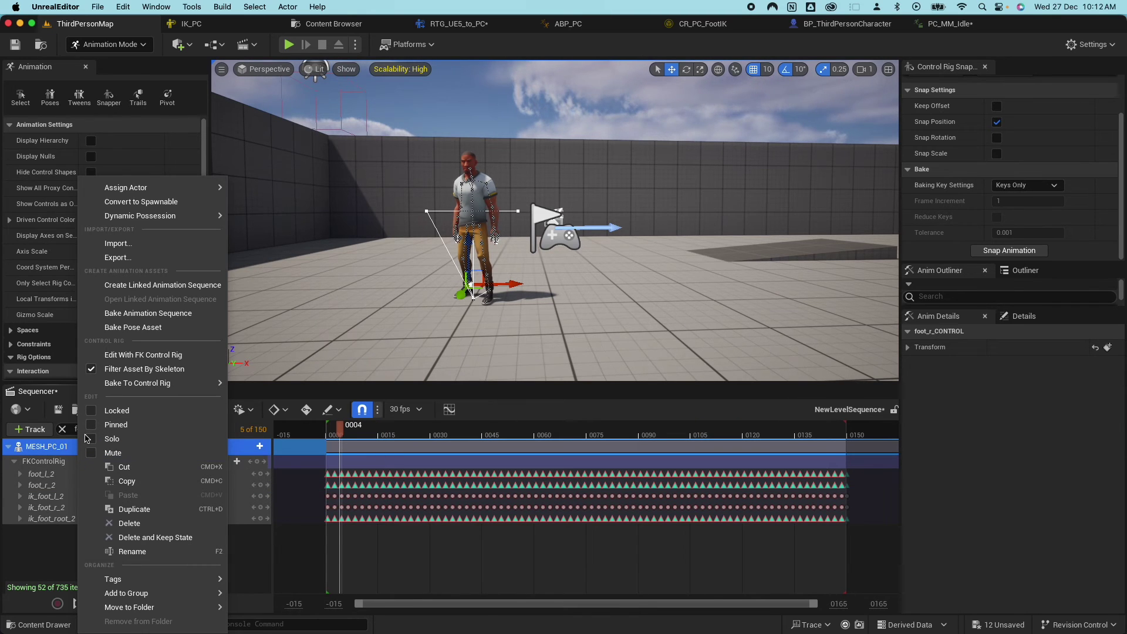
{"action": "left_click", "coordinate": [145, 316]}
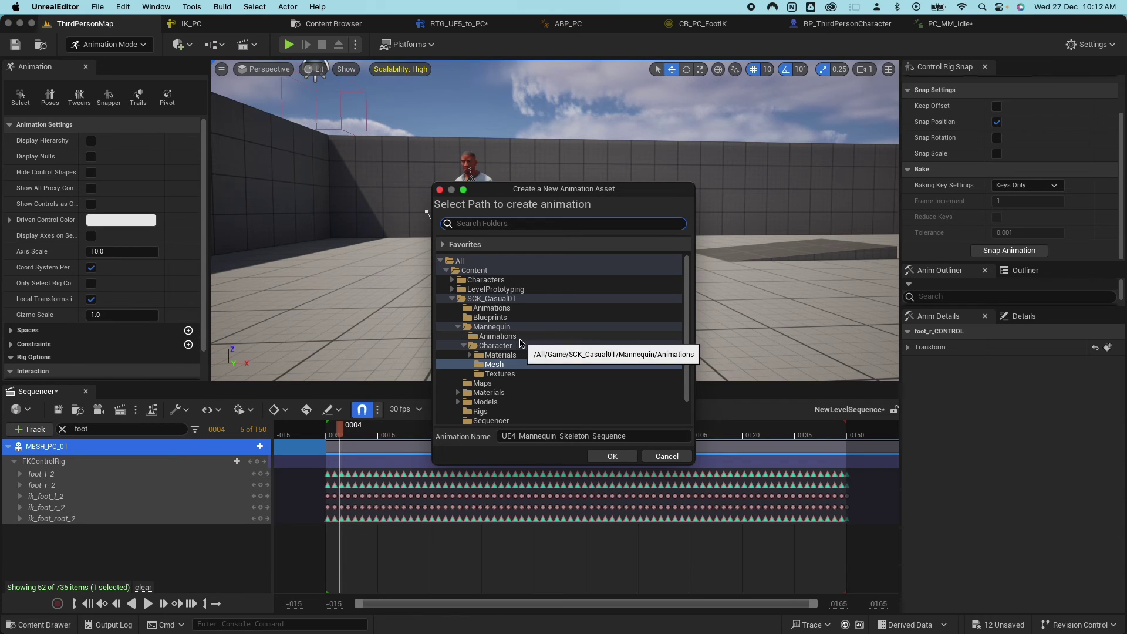
{"action": "scroll", "coordinate": [504, 346], "scroll_direction": "down", "scroll_amount": 2}
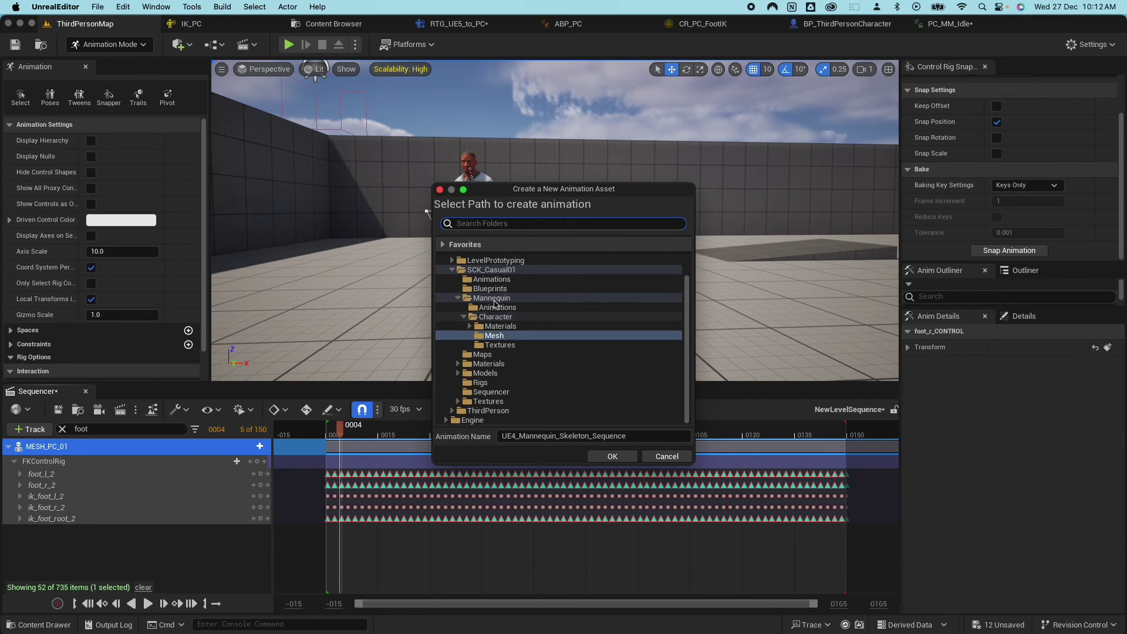
{"action": "left_click", "coordinate": [492, 280]}
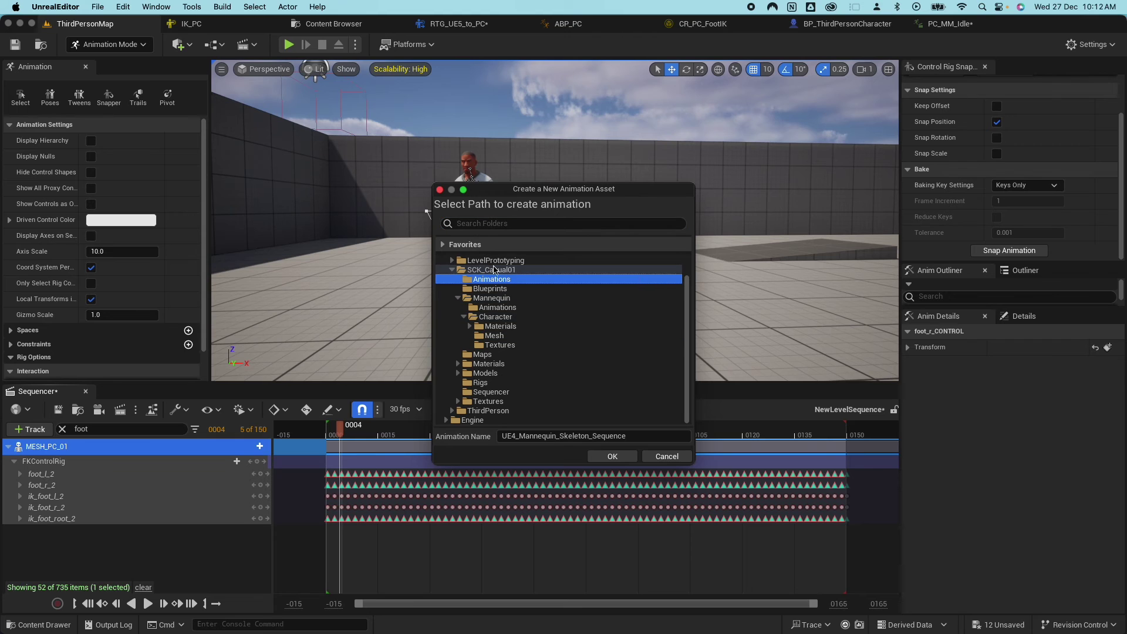
{"action": "left_click_drag", "start_coordinate": [626, 436], "coordinate": [572, 436]}
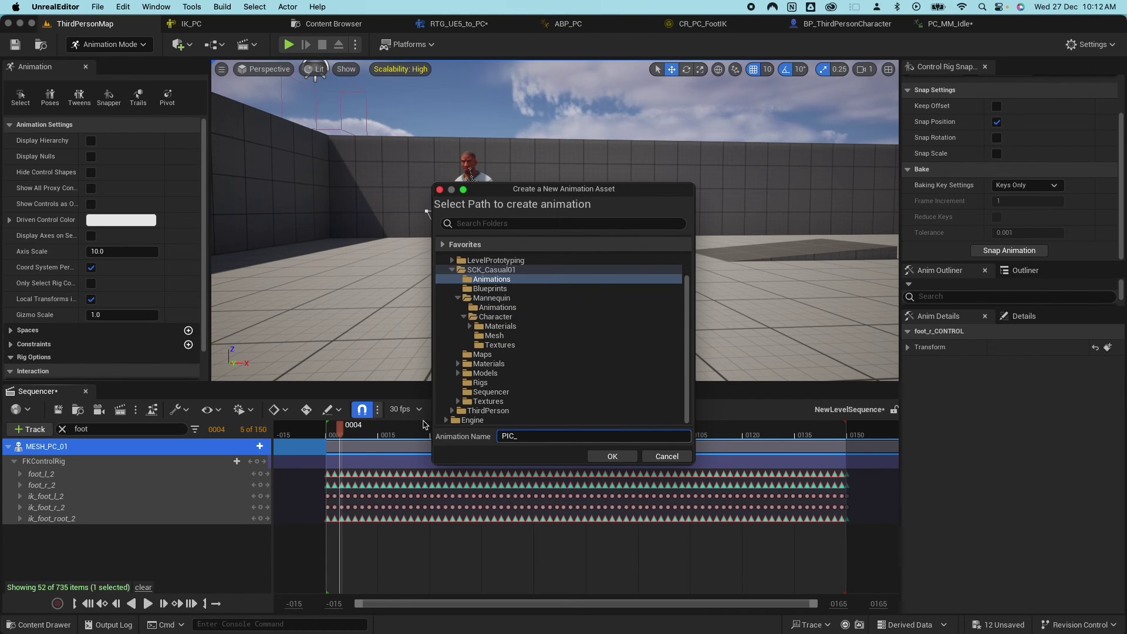
{"action": "type", "text": "PC_Idle"}
{"action": "key", "text": "Return"}
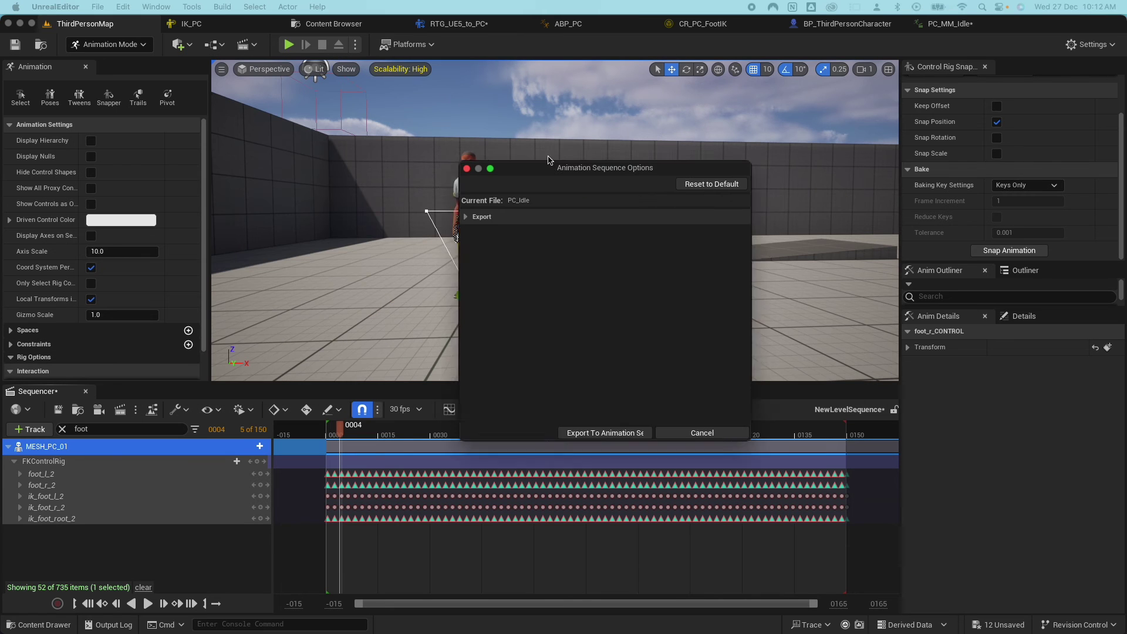
{"action": "left_click", "coordinate": [484, 422]}
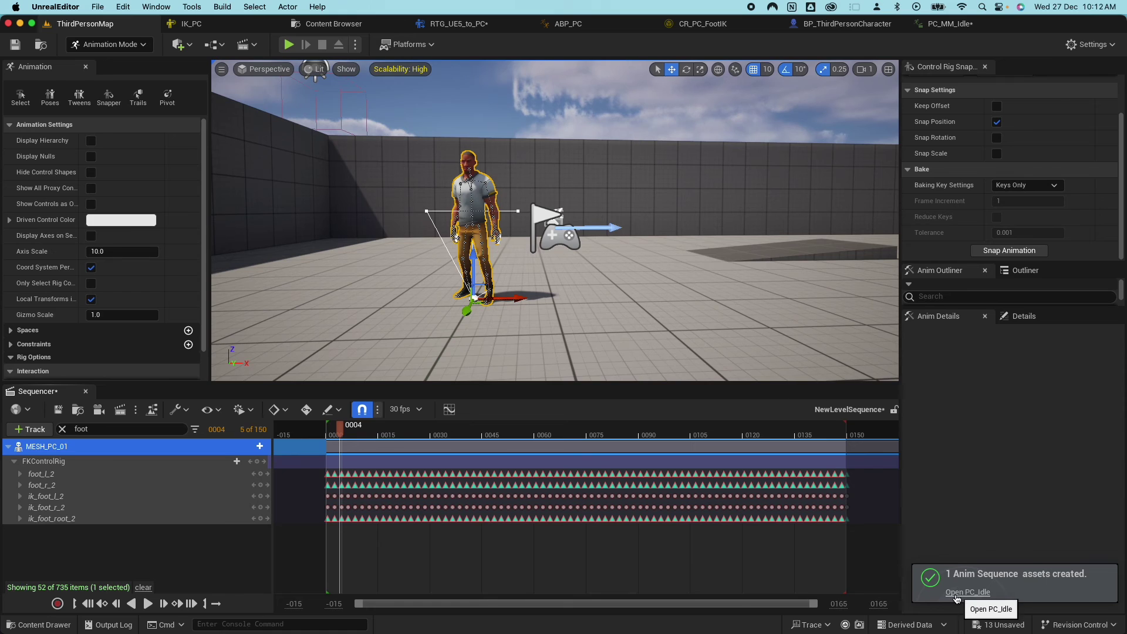
Open the baked PC_Idle animation and examine the character's feet in its preview playback.
{"action": "left_click", "coordinate": [956, 596]}
{"action": "left_click_drag", "start_coordinate": [553, 263], "coordinate": [515, 420]}
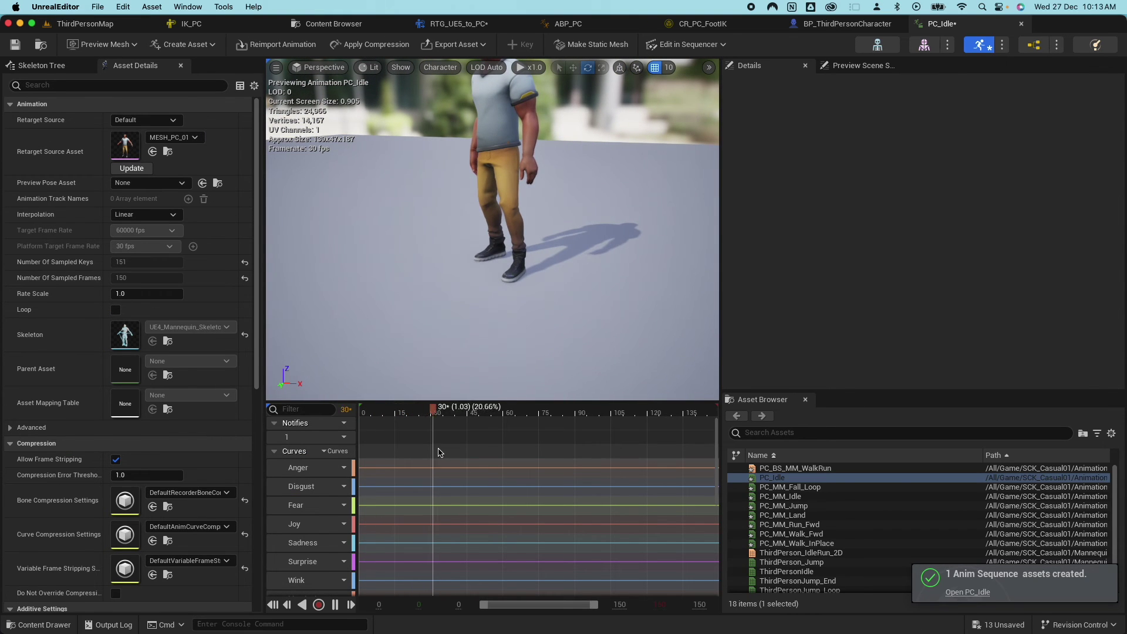
{"action": "key", "text": "space"}
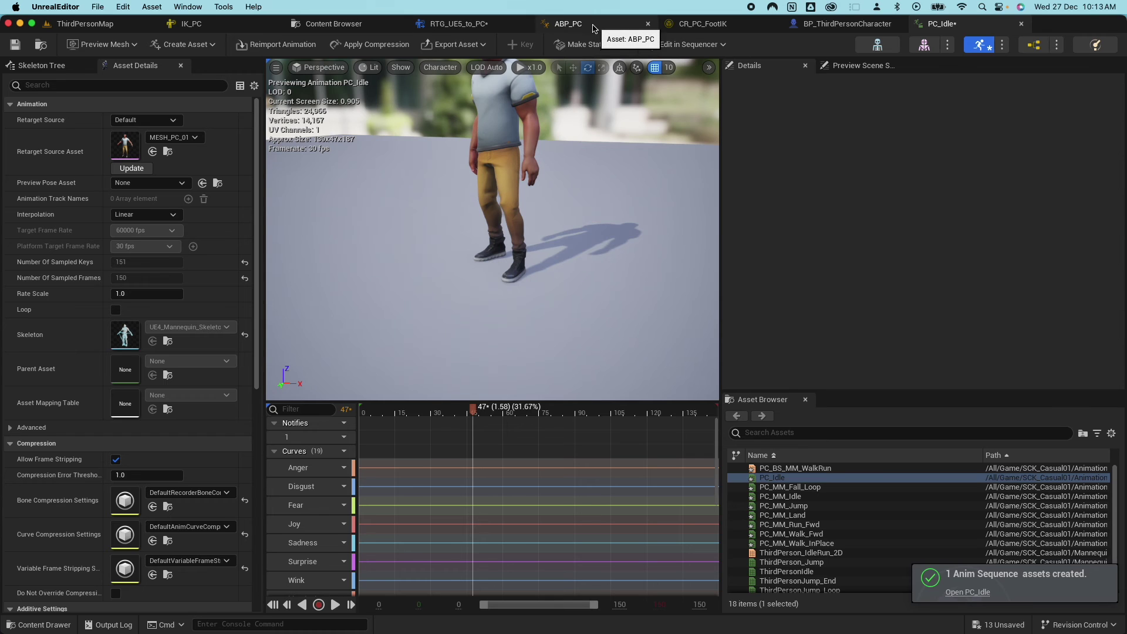
In ABP_PC's Locomotion Idle state, connect a PC_Idle player to the output pose in place of PC_MM_Idle, and compile and save.
{"action": "left_click", "coordinate": [592, 26]}
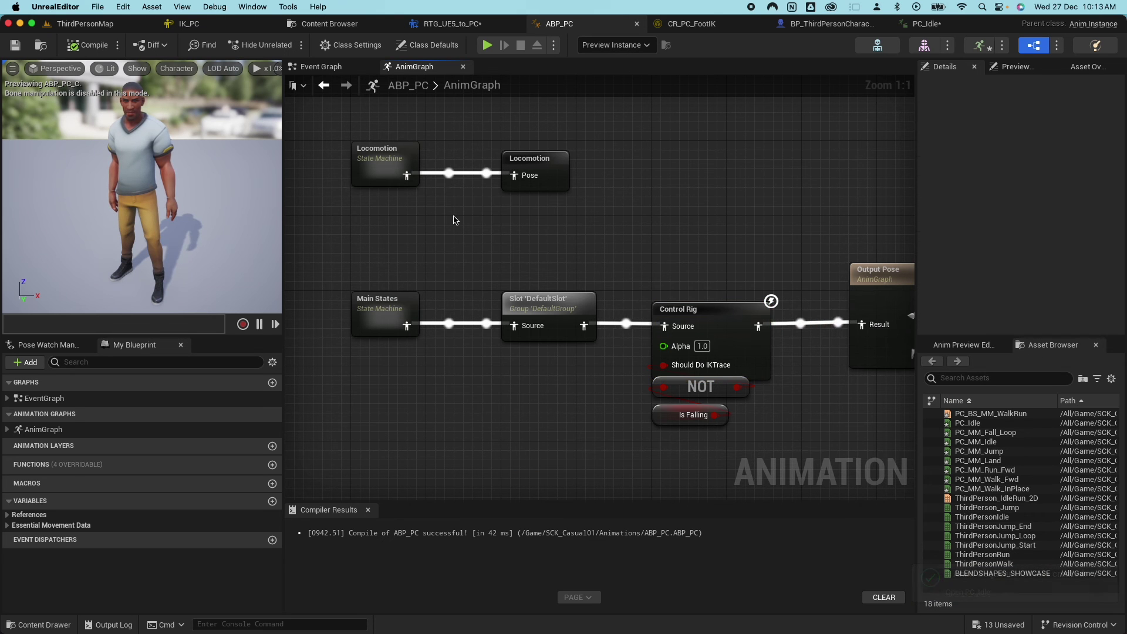
{"action": "double_click", "coordinate": [399, 174]}
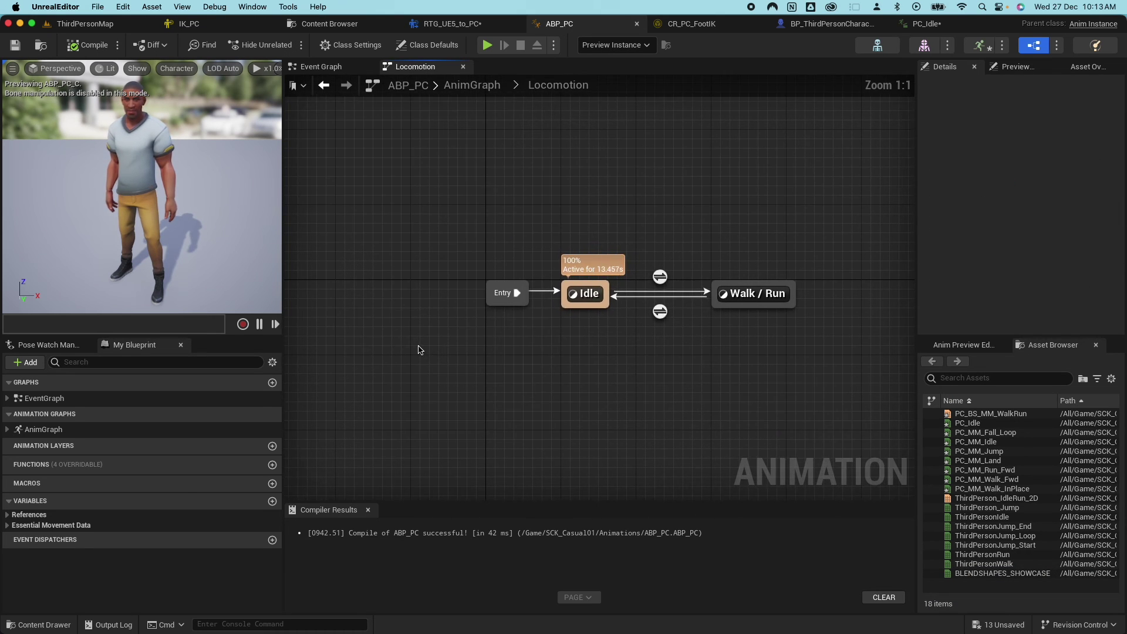
{"action": "double_click", "coordinate": [569, 293]}
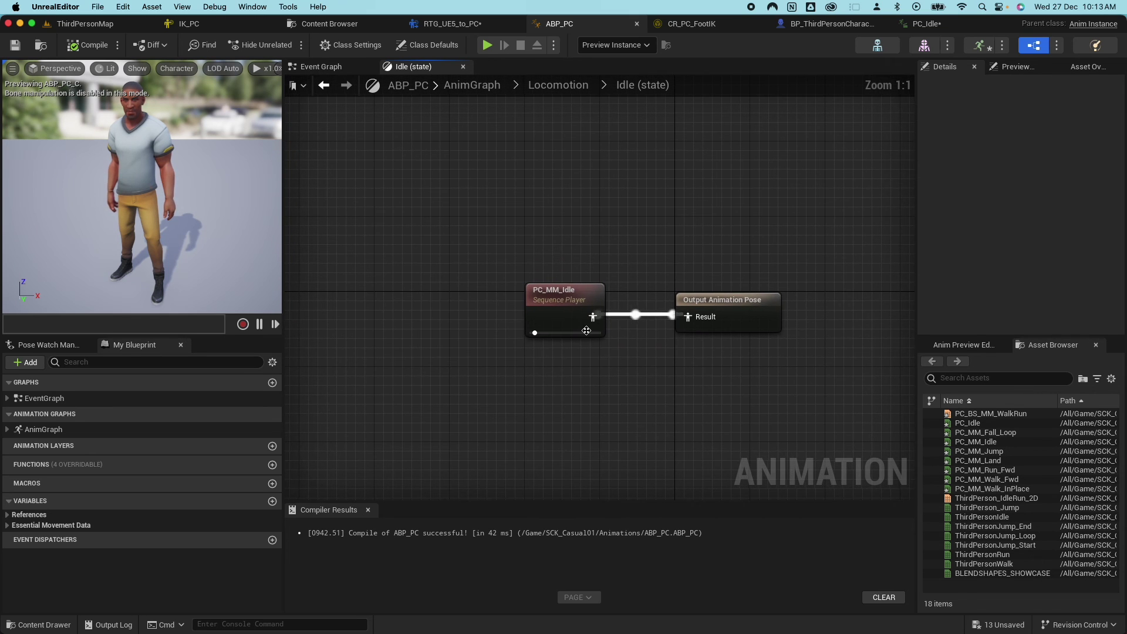
{"action": "left_click", "coordinate": [565, 291]}
{"action": "left_click_drag", "start_coordinate": [967, 423], "coordinate": [535, 370]}
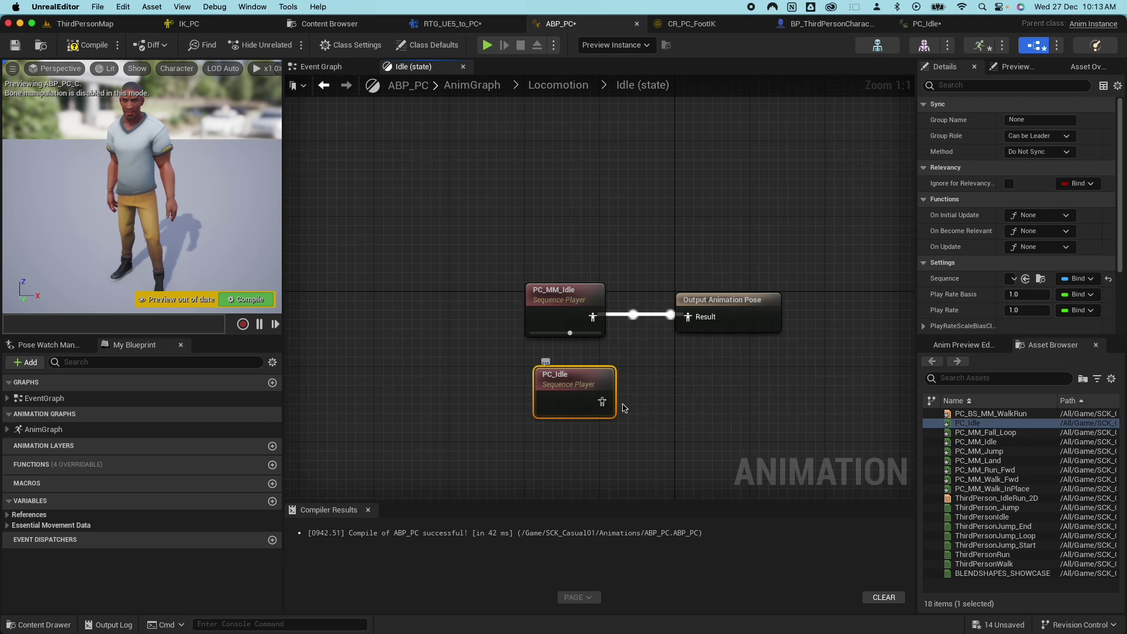
{"action": "left_click_drag", "start_coordinate": [604, 405], "coordinate": [688, 317]}
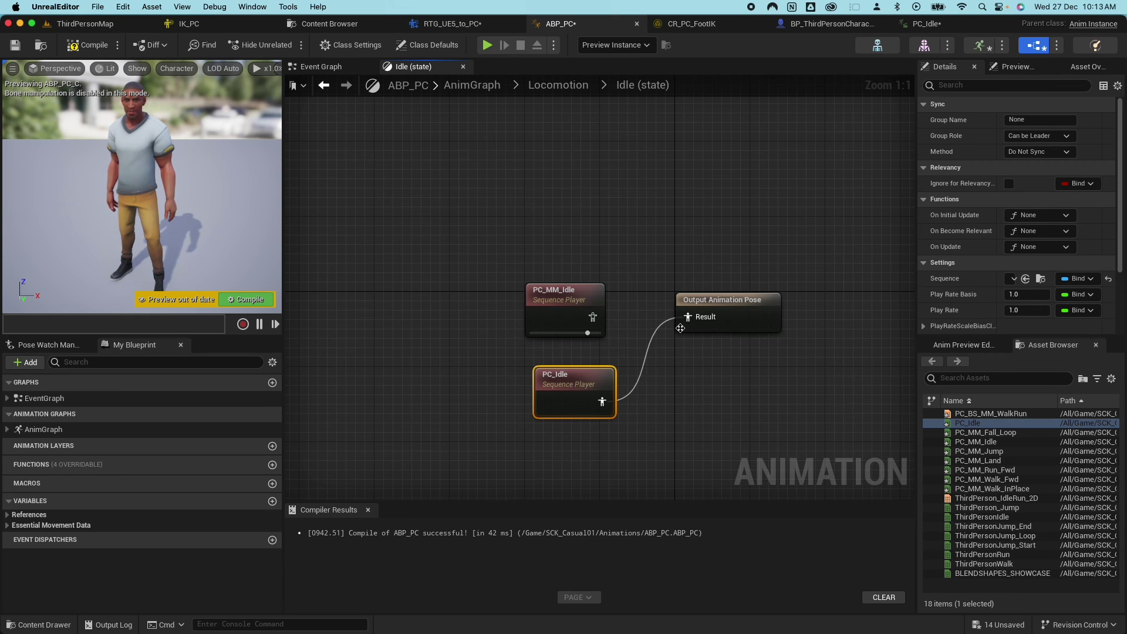
{"action": "left_click", "coordinate": [88, 44]}
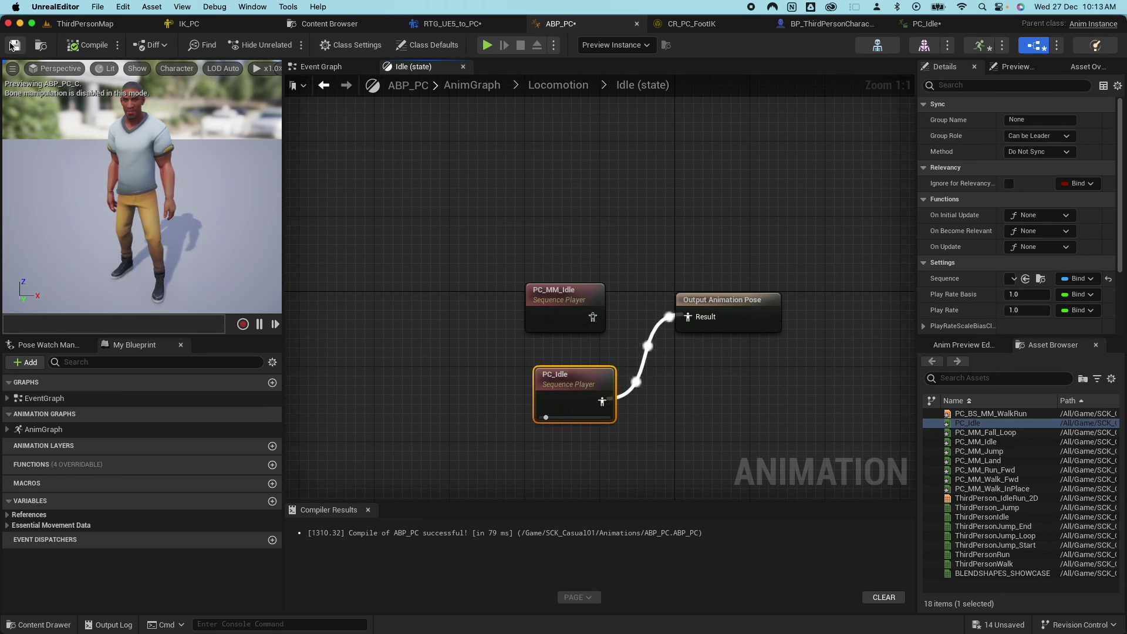
{"action": "left_click", "coordinate": [15, 44]}
Close Sequencer in ThirdPersonMap and play-test the level, moving the character onto the low ramp and its edge to check foot placement.
{"action": "left_click", "coordinate": [94, 23]}
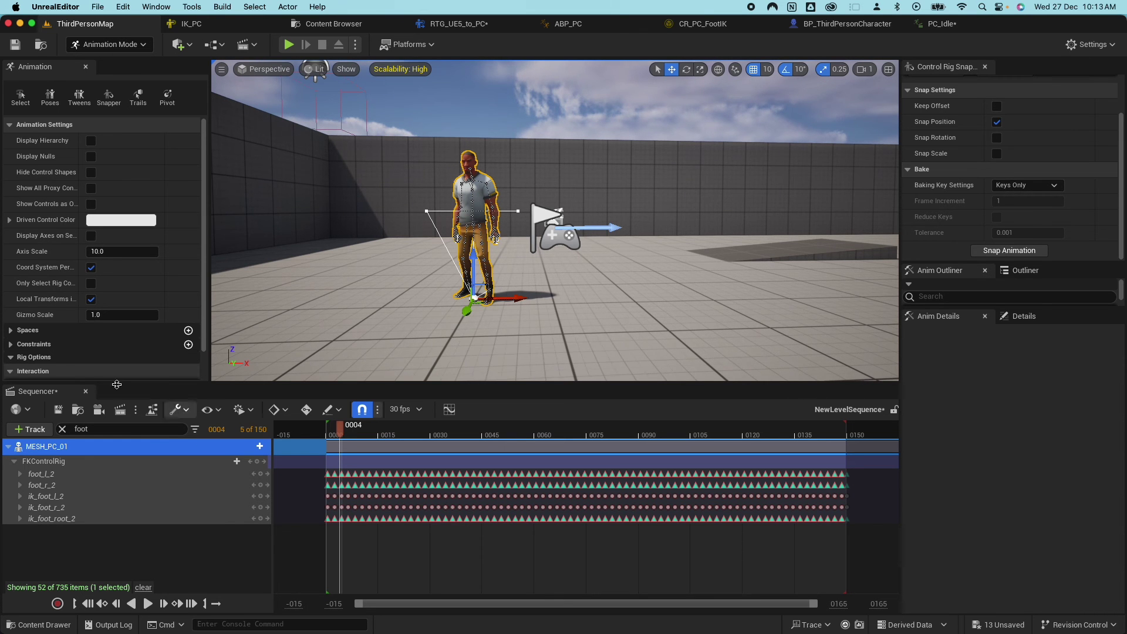
{"action": "left_click", "coordinate": [87, 392]}
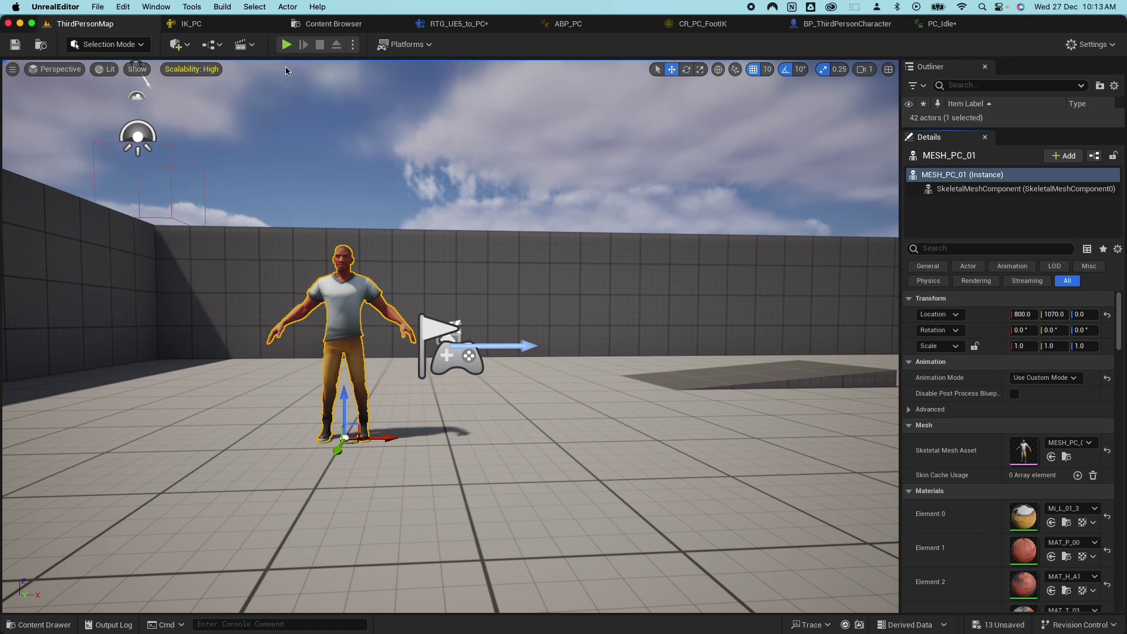
{"action": "left_click", "coordinate": [287, 44]}
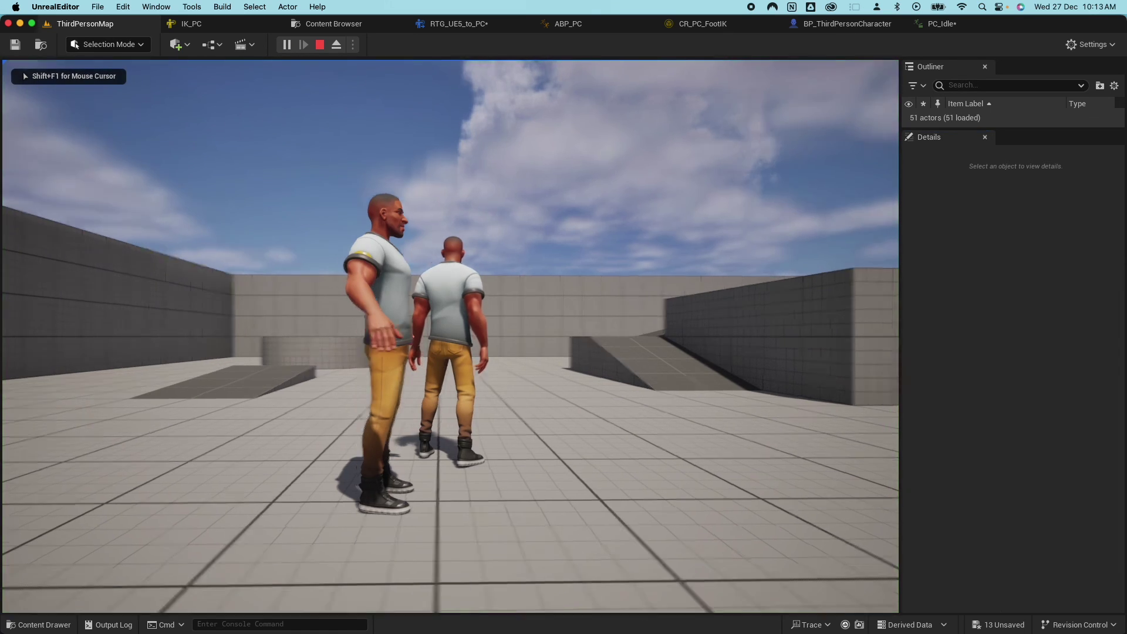
{"action": "key", "text": "w"}
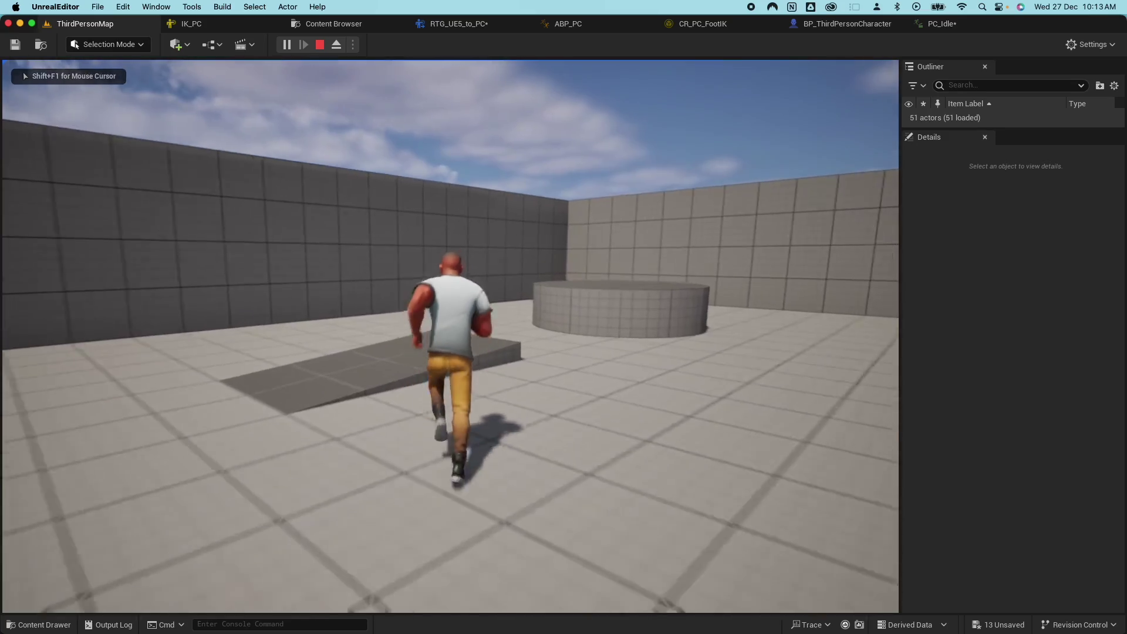
{"action": "key", "text": "w"}
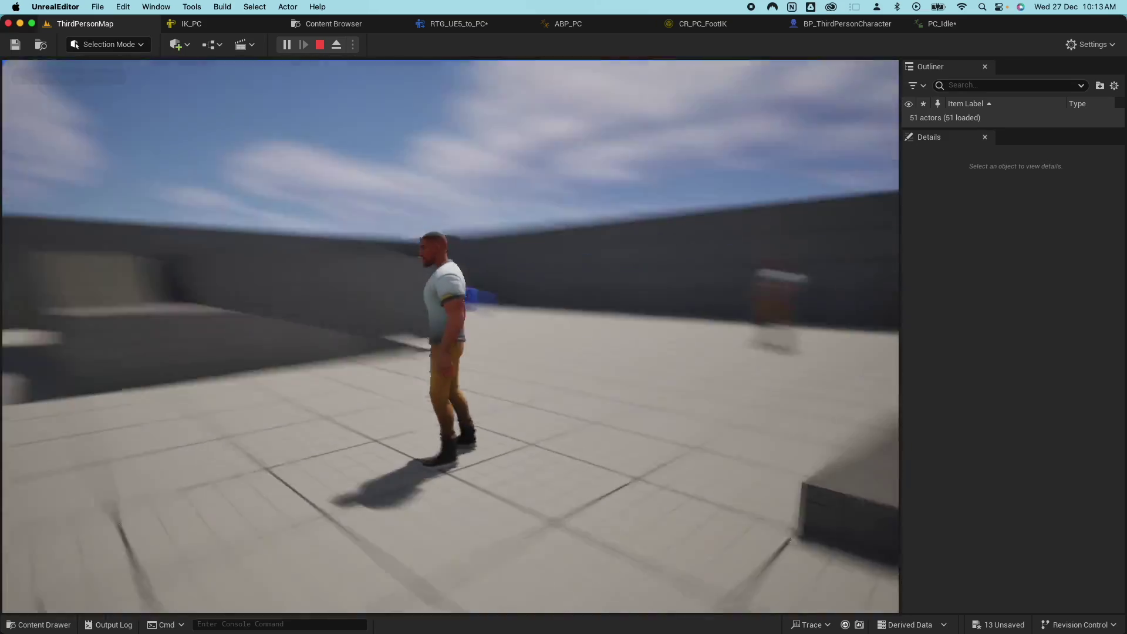
{"action": "key", "text": "space"}
{"action": "key", "text": "space"}
{"action": "key", "text": "w"}
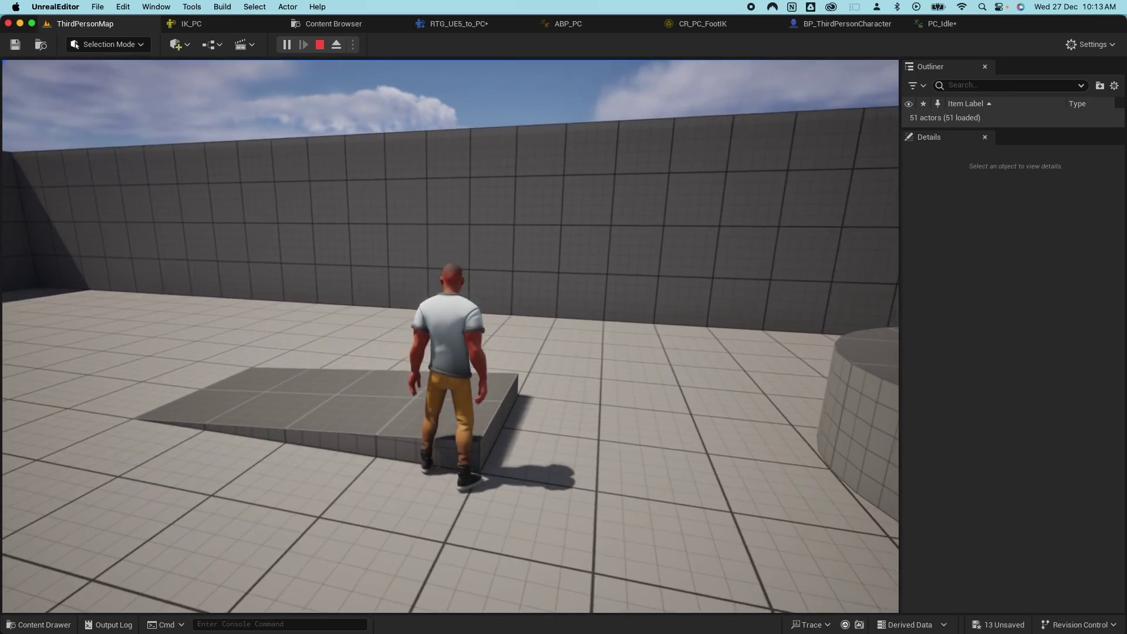
{"action": "key", "text": "w"}
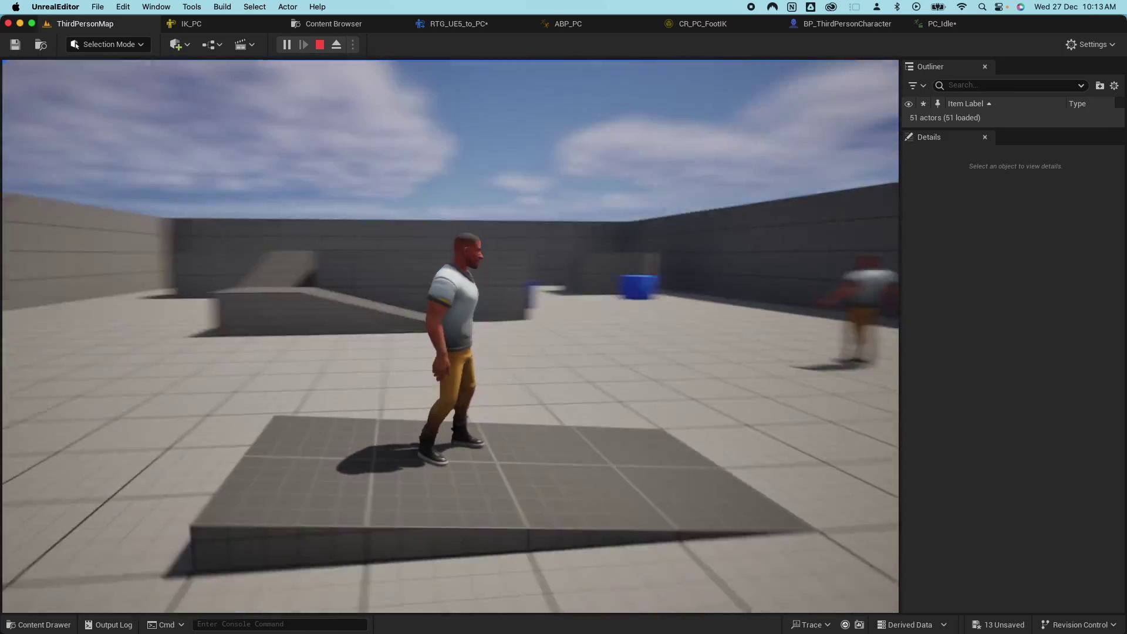
{"action": "key", "text": "w"}
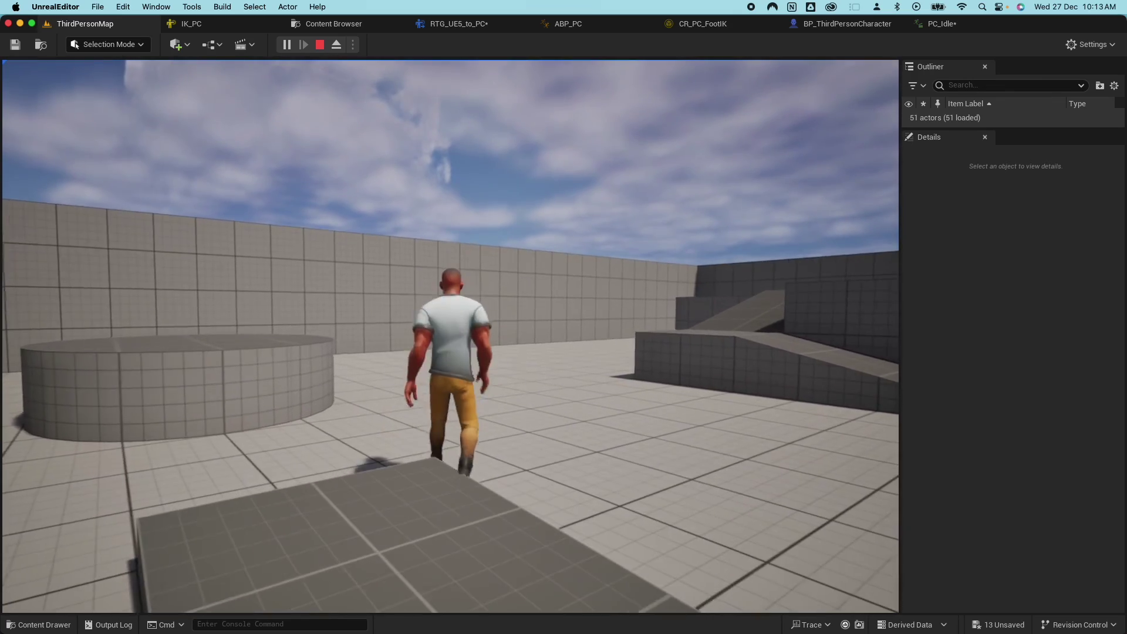
{"action": "key", "text": "w"}
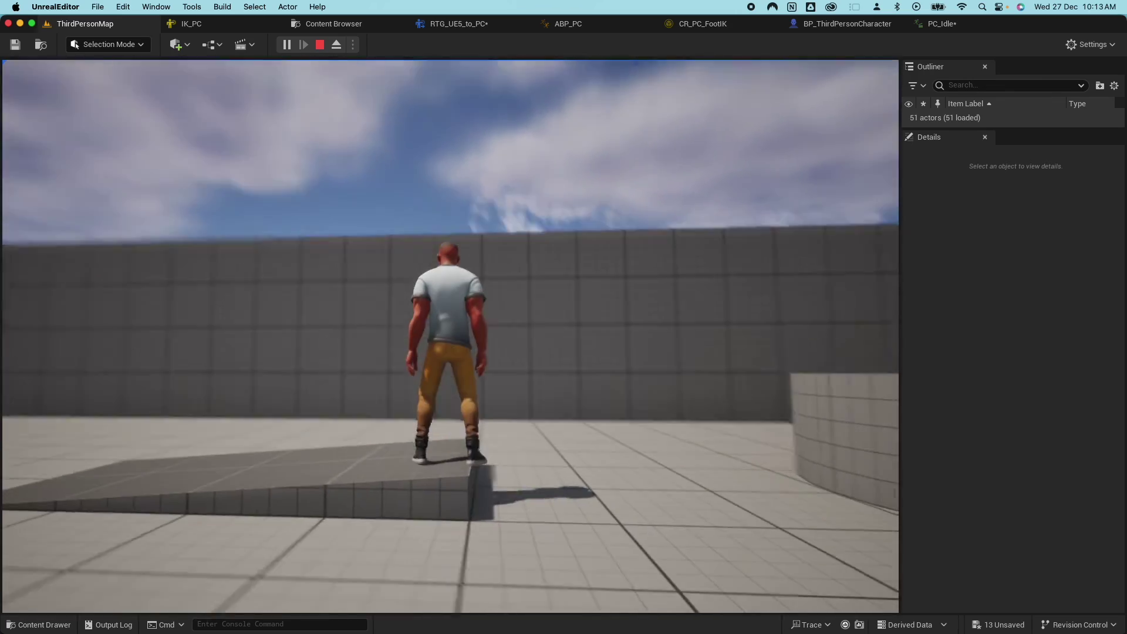